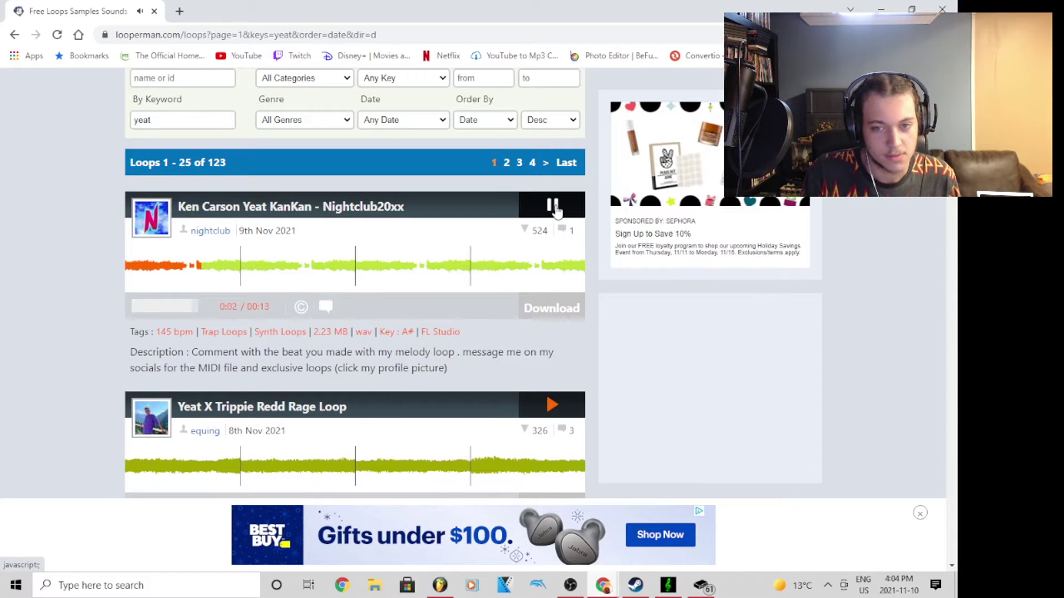
Step: Download the "Ken Carson Yeat KanKan - Nightclub20xx" loop from the search results
left_click(556, 317)
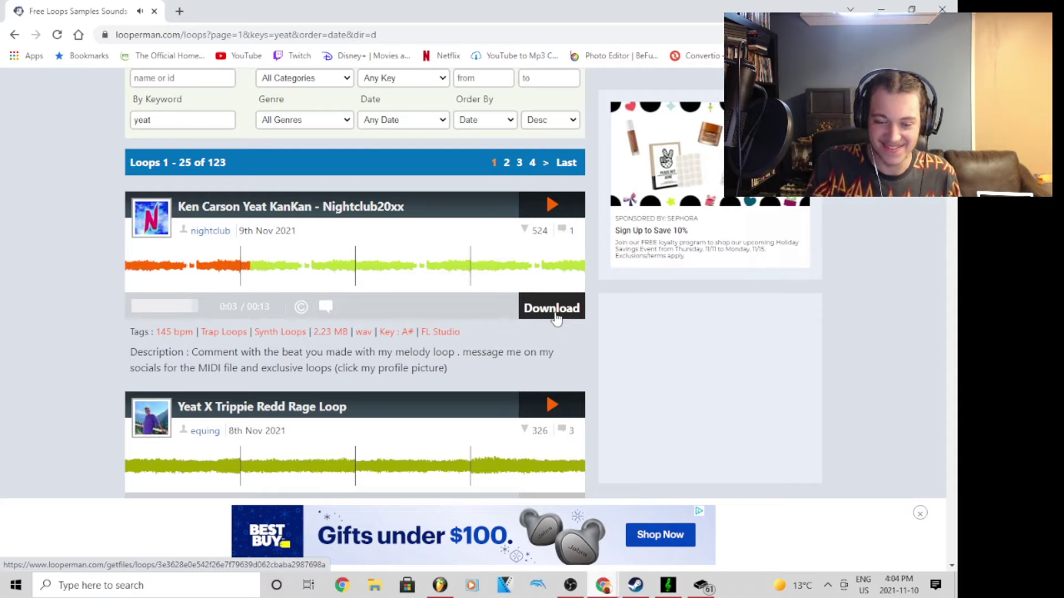
left_click(552, 317)
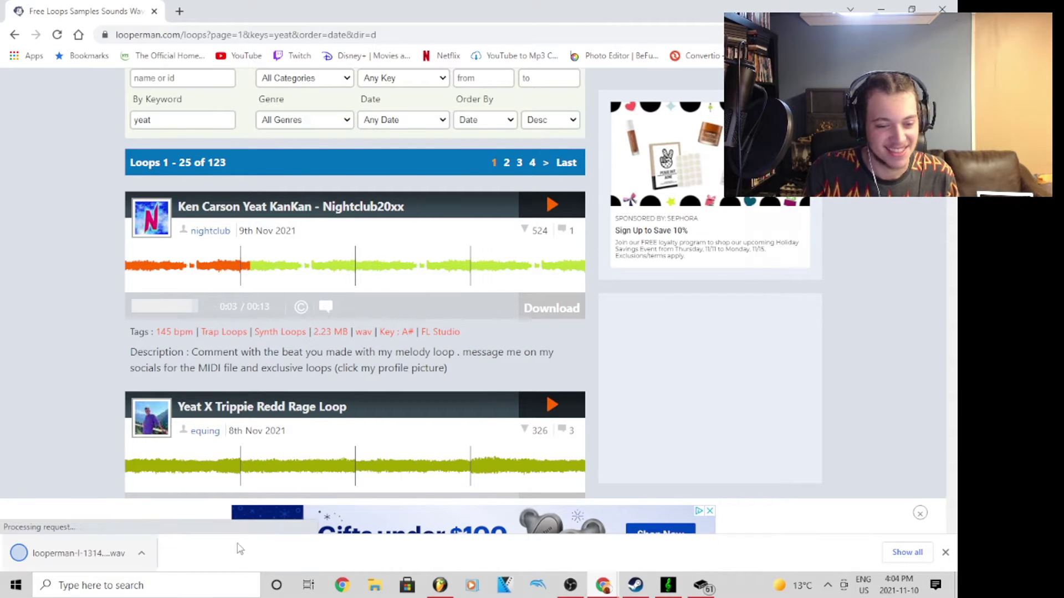
Step: Switch to FL Studio and widen the Playlist window to show more of its timeline
mouse_move(433, 591)
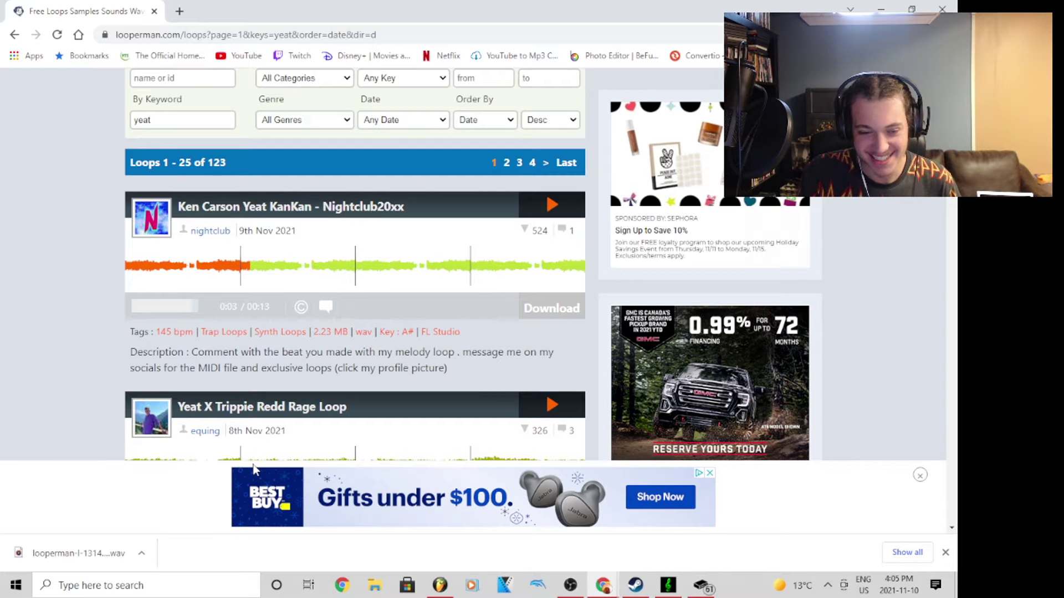
left_click(439, 585)
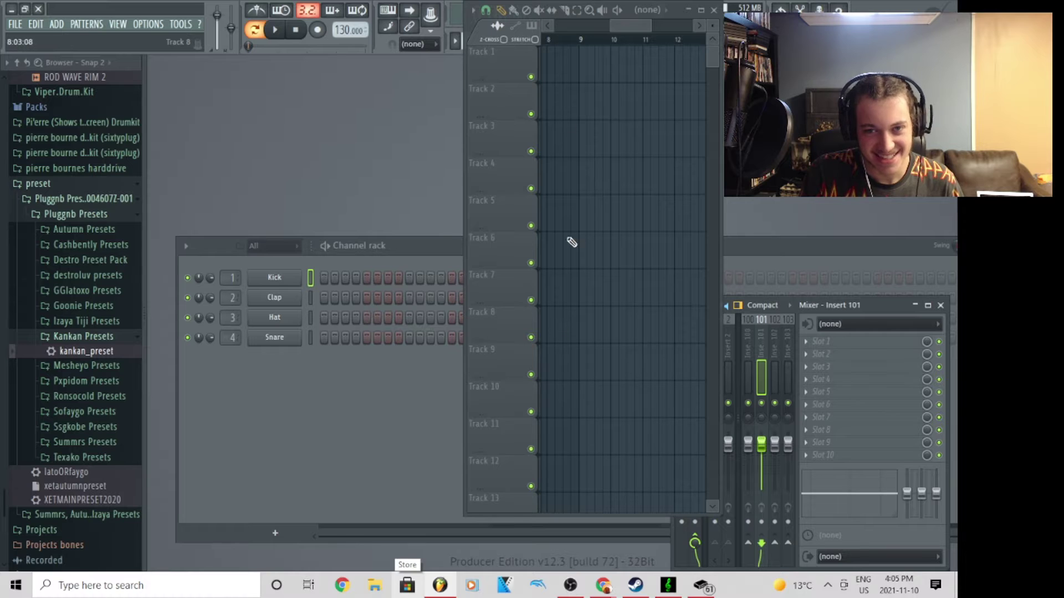
scroll(561, 39, "down", 3)
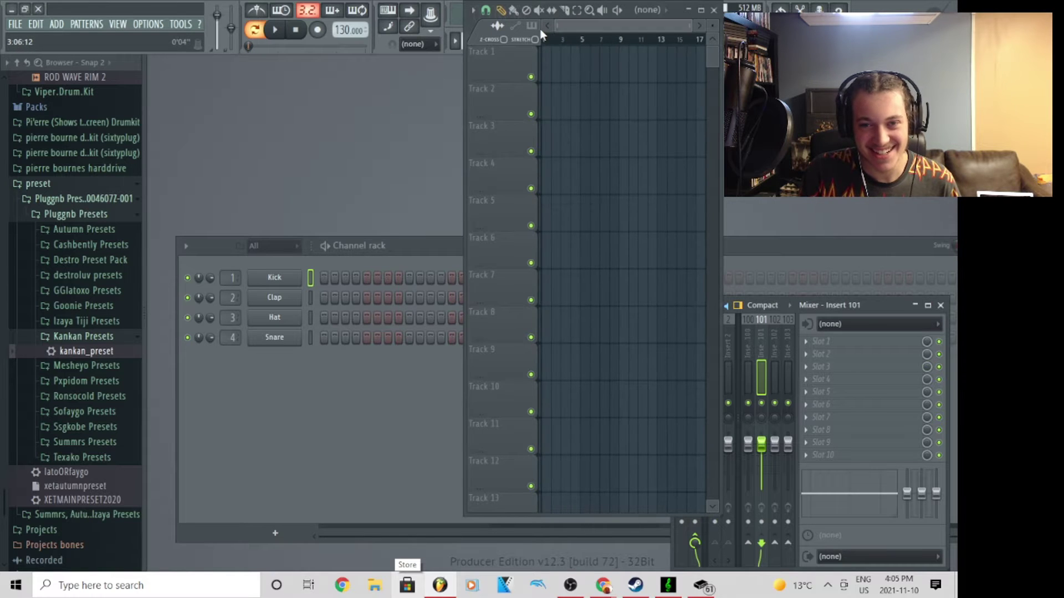
scroll(667, 45, "up", 3)
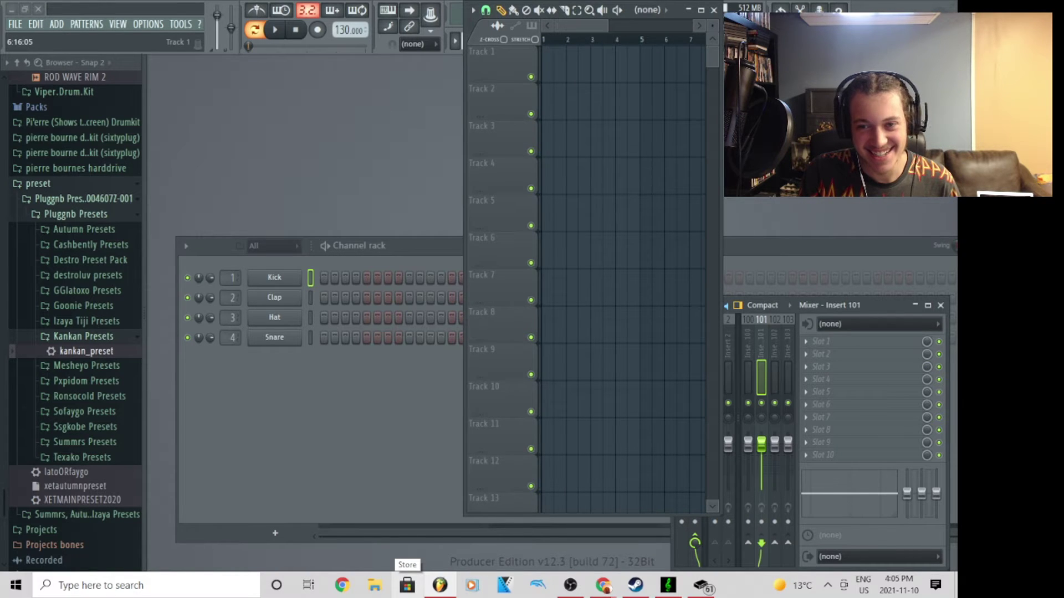
left_click_drag(721, 76, 946, 75)
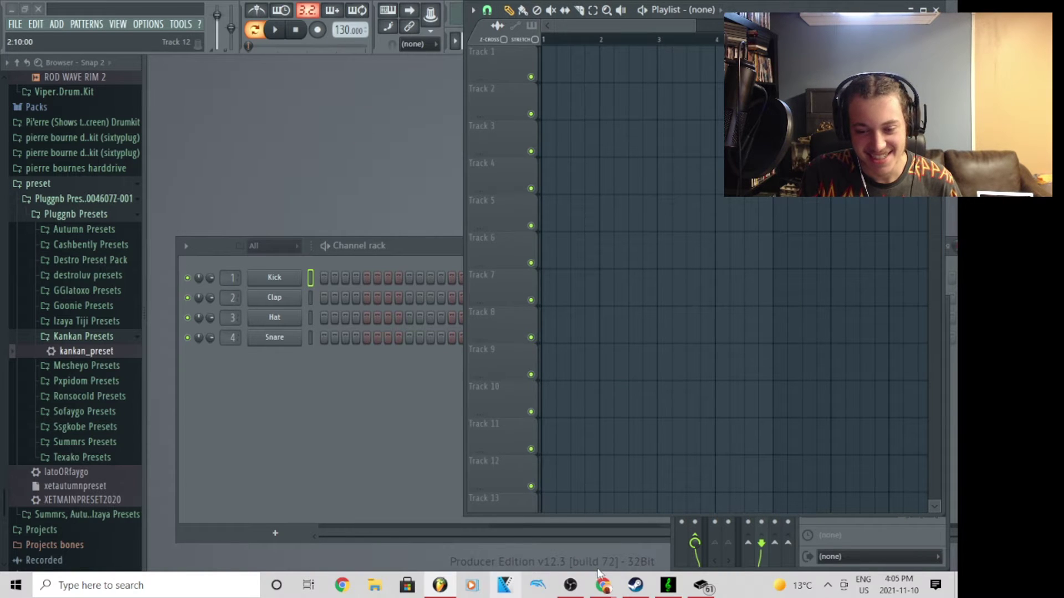
Step: Switch back to Chrome and show the downloaded looperman WAV file in its folder
mouse_move(616, 586)
left_click(873, 512)
left_click(140, 554)
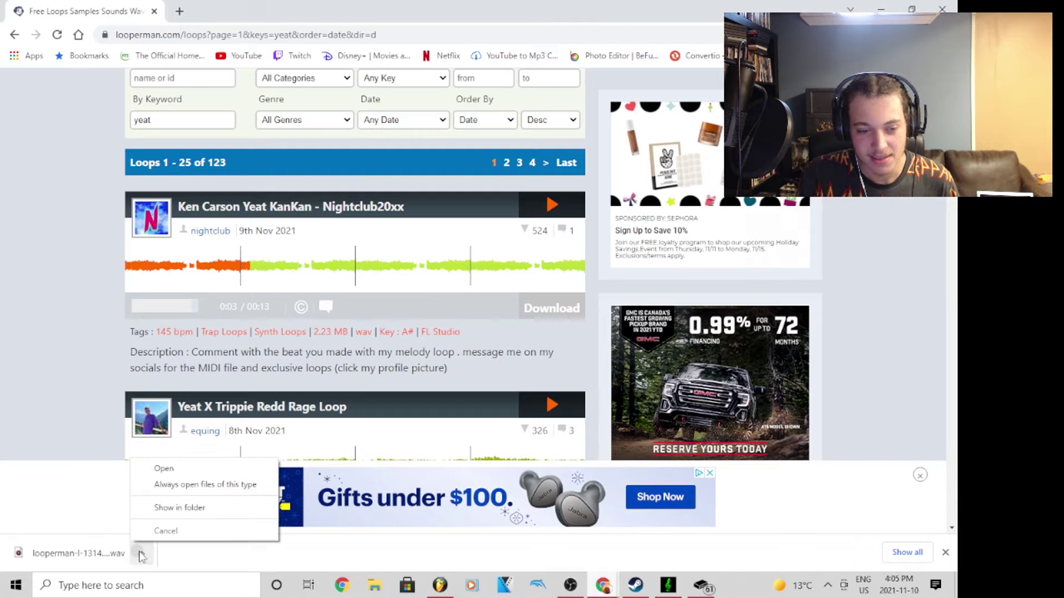
left_click(177, 511)
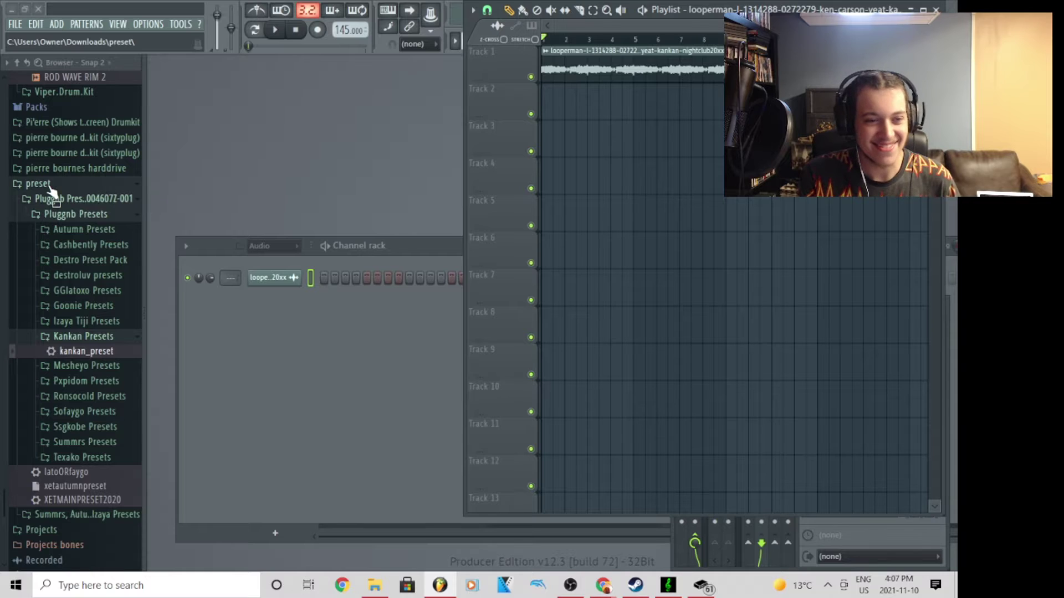
Step: Collapse the expanded preset, nba kit, Claps and metro_boomin_drum_kit folders in the sample browser
left_click(48, 187)
scroll(91, 244, "up", 1)
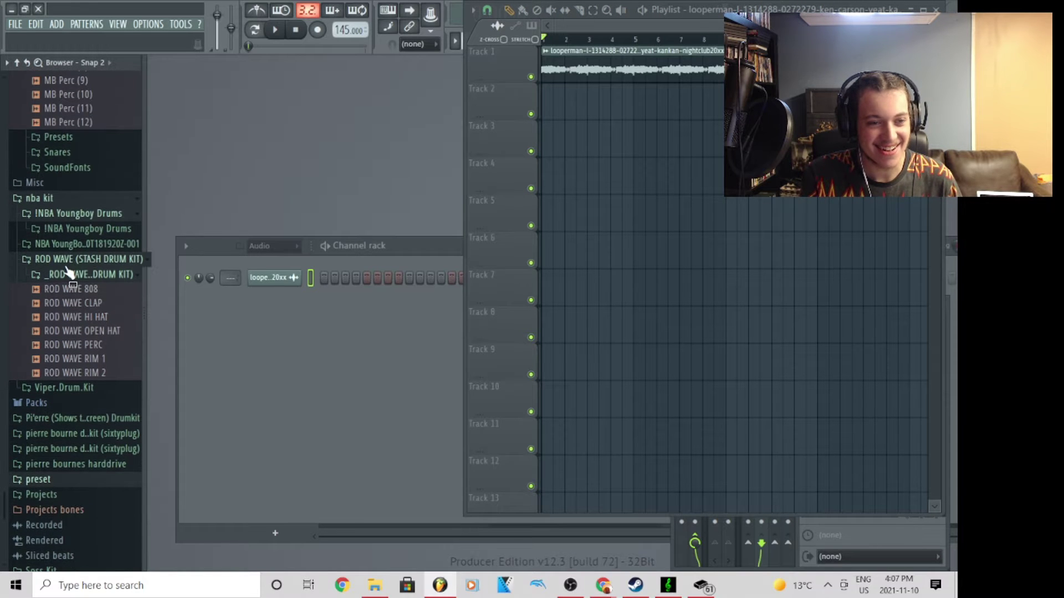
left_click(53, 201)
scroll(70, 235, "up", 5)
scroll(89, 225, "up", 8)
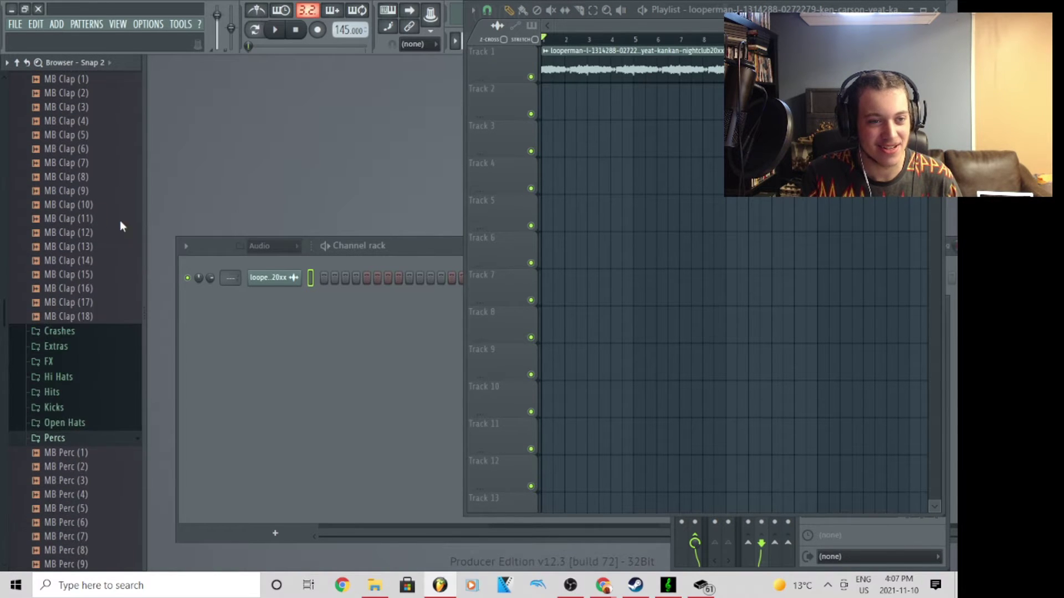
left_click(83, 110)
scroll(105, 205, "up", 7)
scroll(105, 205, "up", 1)
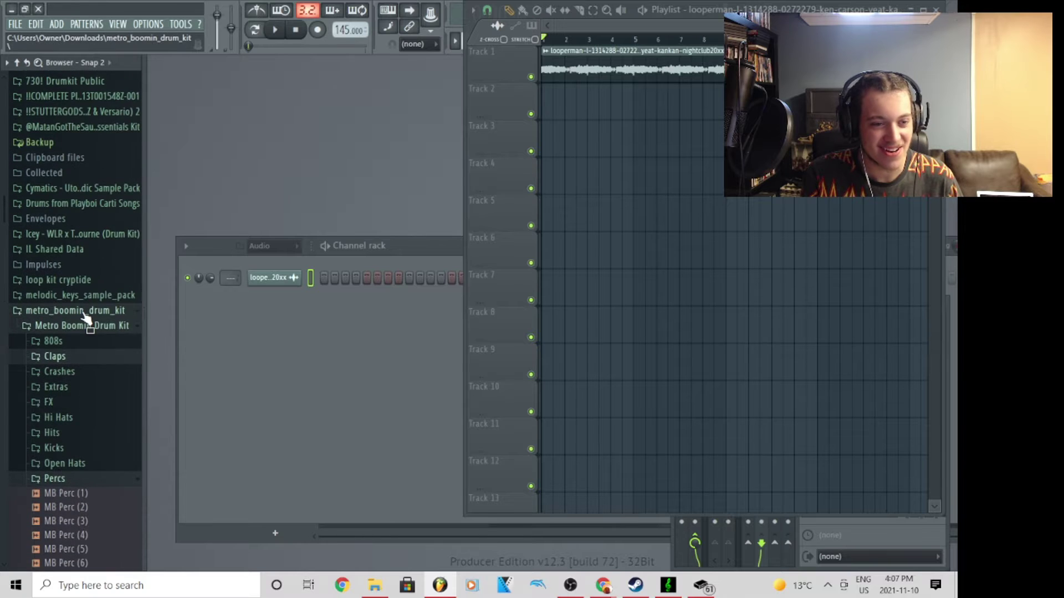
left_click(83, 310)
scroll(85, 308, "up", 9)
scroll(103, 246, "down", 4)
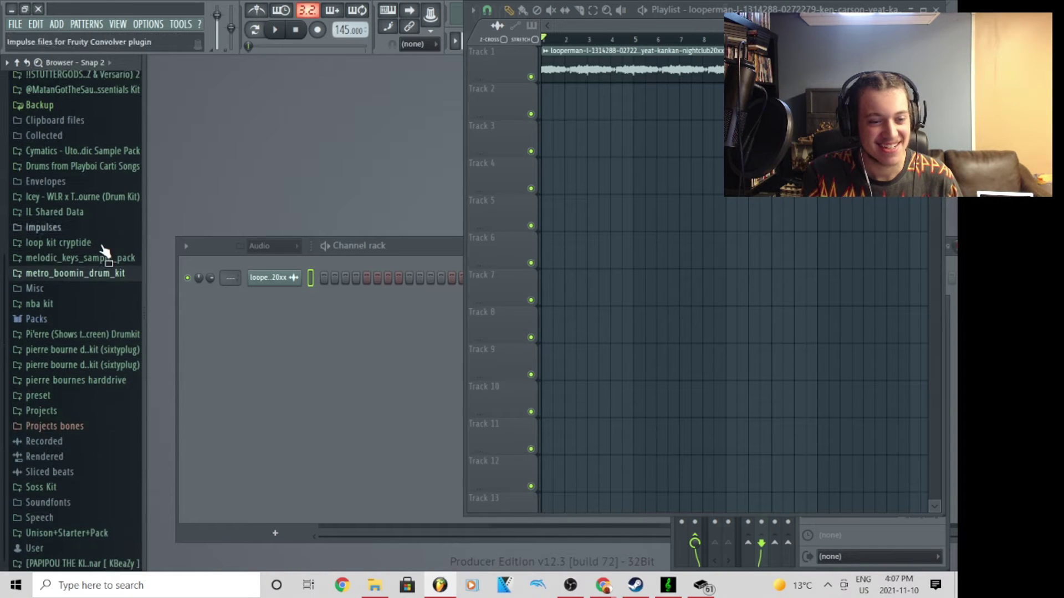
scroll(100, 488, "up", 4)
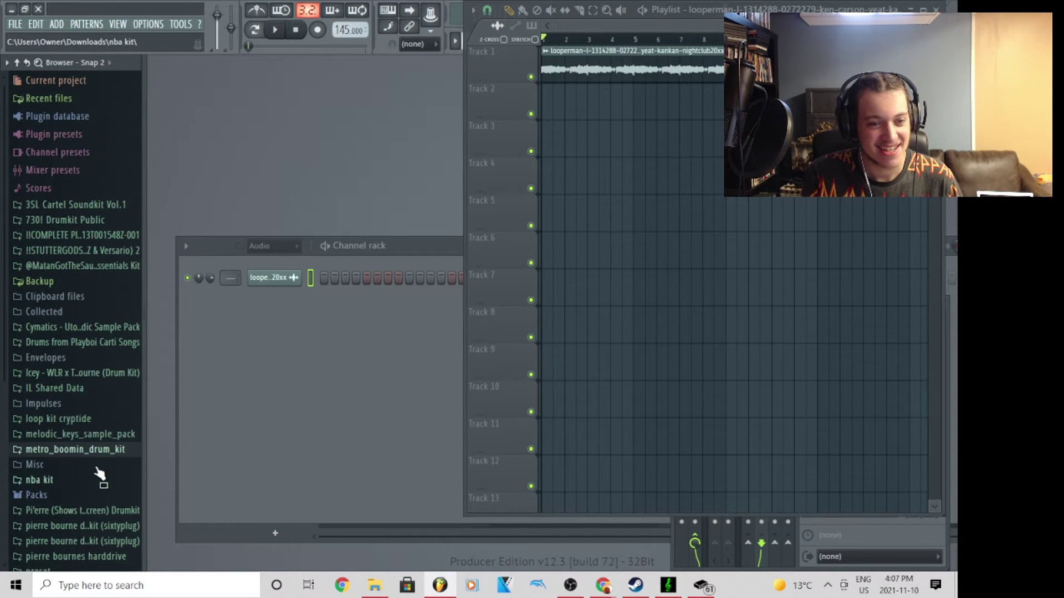
Step: Set the Channel rack filter to All and reposition the rack beside the browser
left_click(265, 251)
left_click(265, 260)
left_click_drag(221, 250, 195, 237)
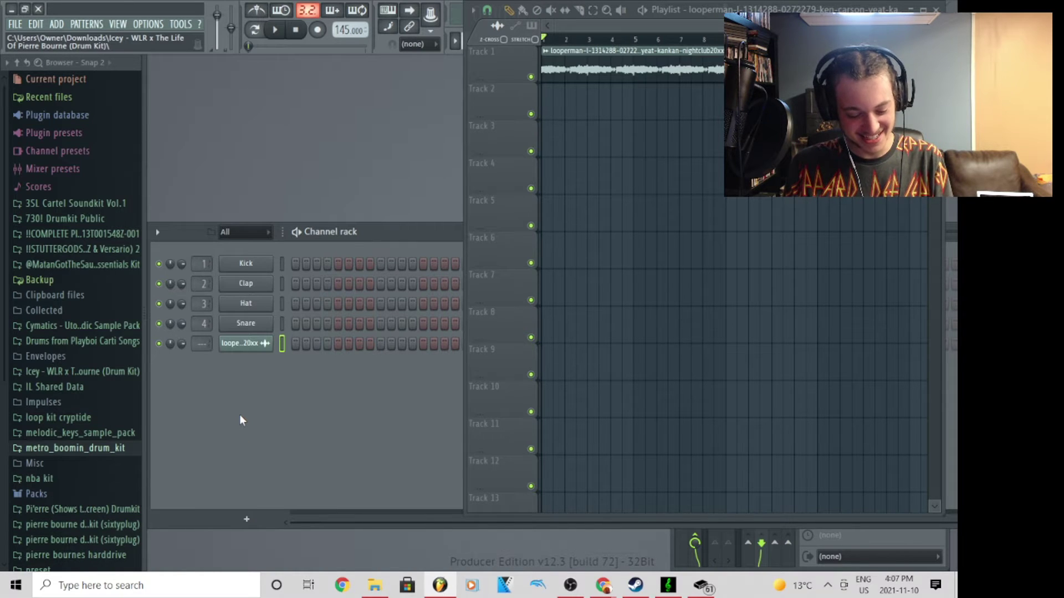
Step: Clone the looperman audio clip channel twice in the Channel rack
right_click(261, 345)
left_click(297, 461)
right_click(248, 366)
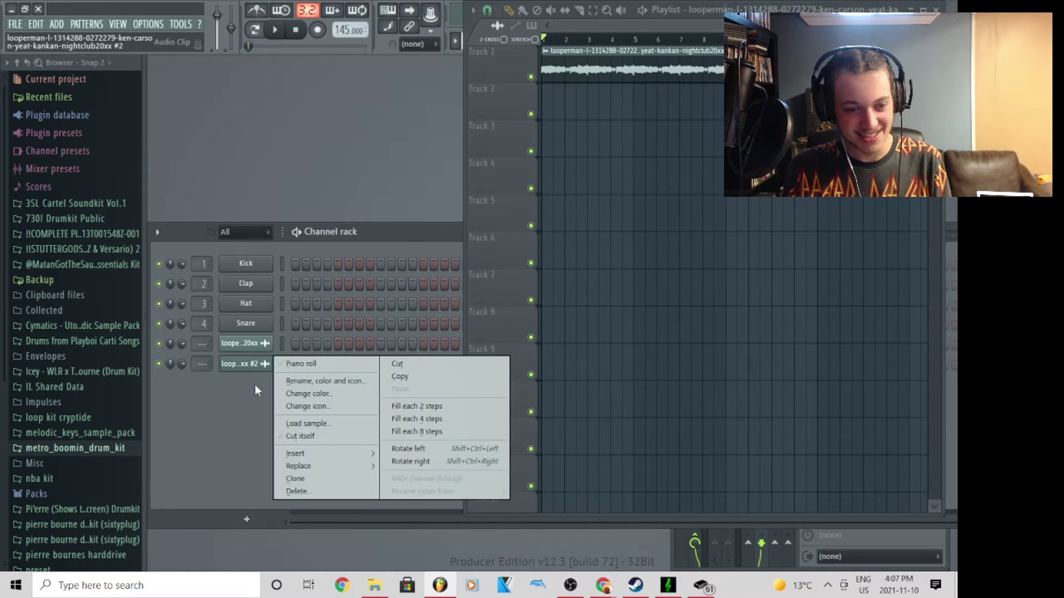
left_click(294, 480)
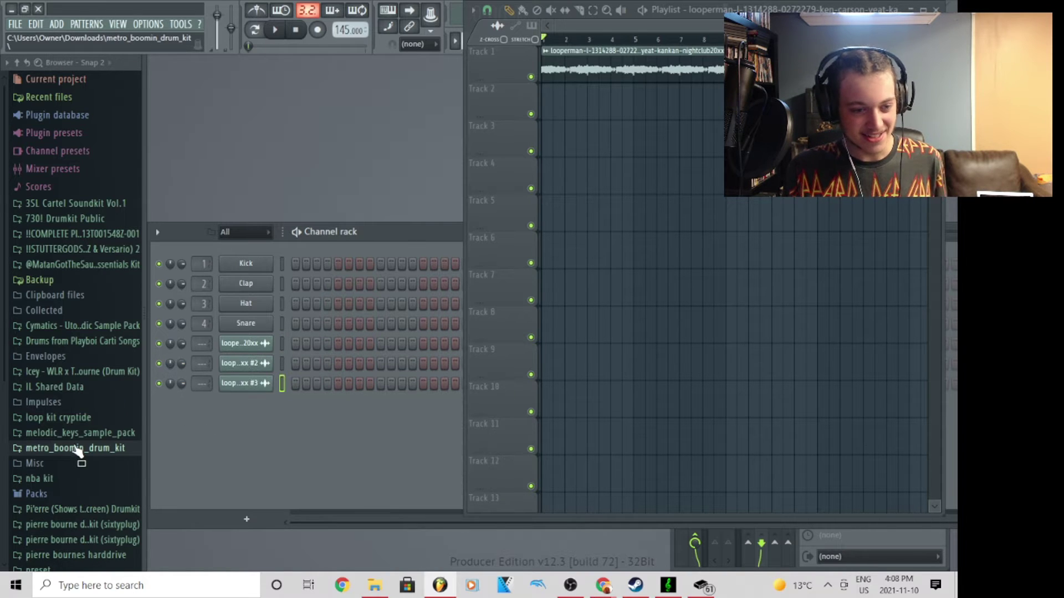
Step: Replace the Kick channel's sample with 808 (Cash Shit) from the Drums from Playboi Carti Songs kit
left_click(97, 342)
left_click(97, 358)
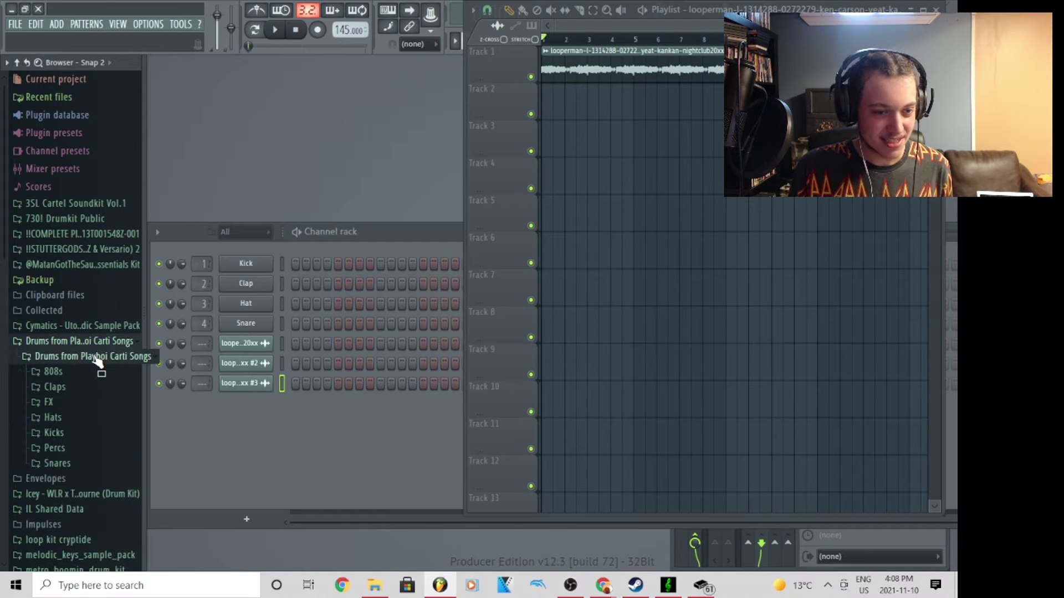
left_click(62, 372)
left_click(72, 386)
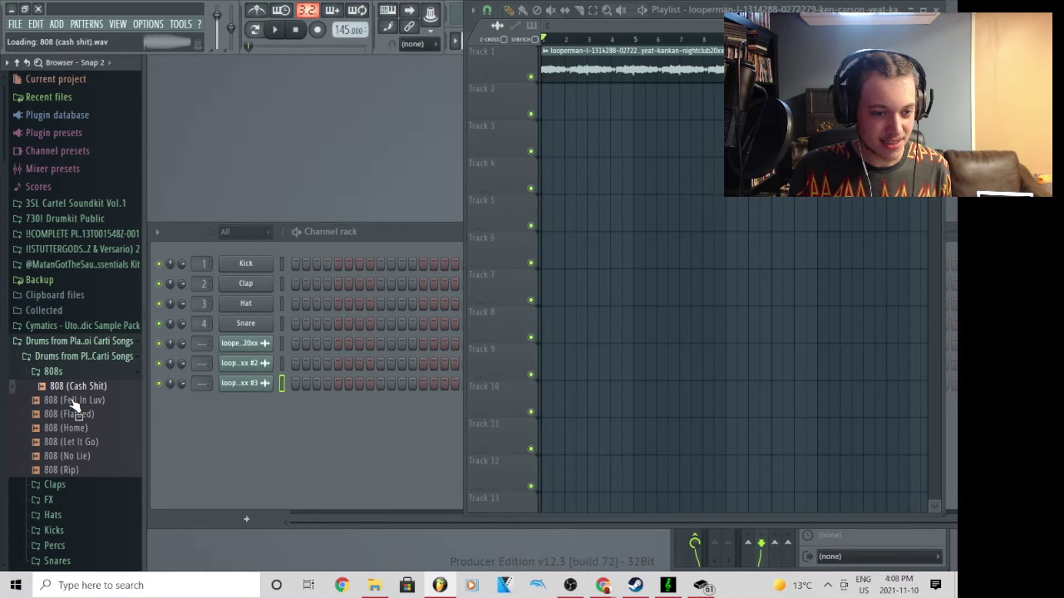
left_click_drag(76, 388, 244, 264)
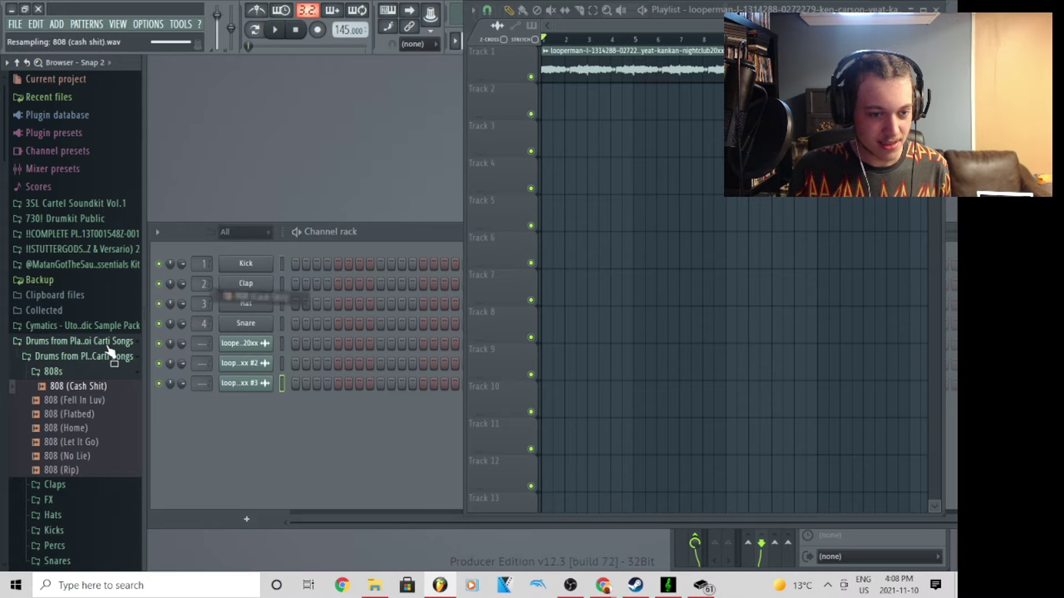
left_click(60, 373)
Step: Replace the Clap channel's sample with Clap (Fell In Luv) from the kit's Claps folder
left_click(55, 387)
left_click(67, 403)
left_click_drag(67, 403, 239, 289)
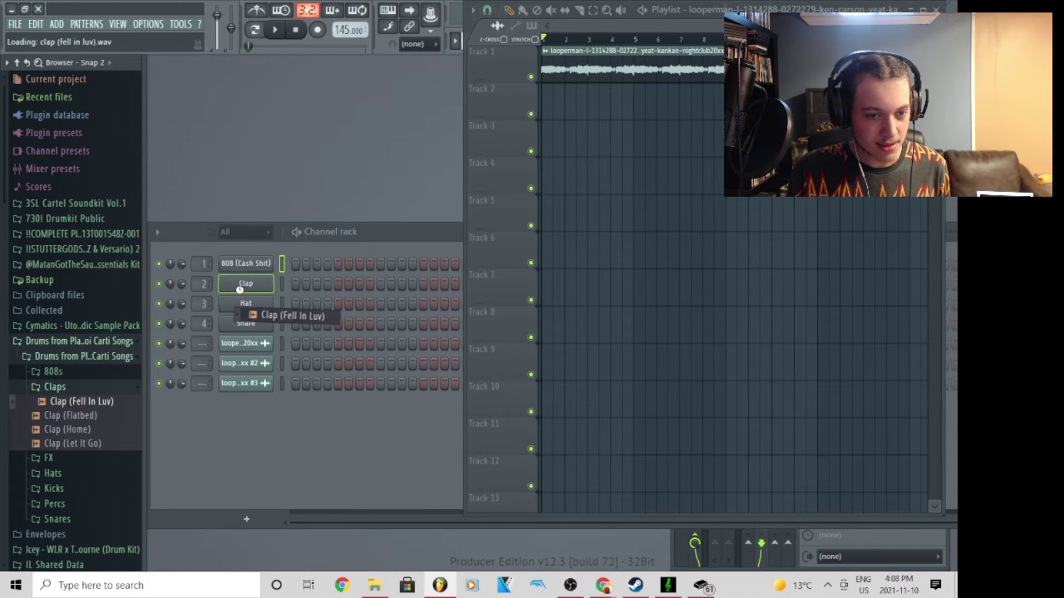
left_click(77, 389)
Step: Replace the Hat channel's sample with Hat (Cash Shit) from the kit's Hats folder
left_click(72, 403)
left_click(68, 407)
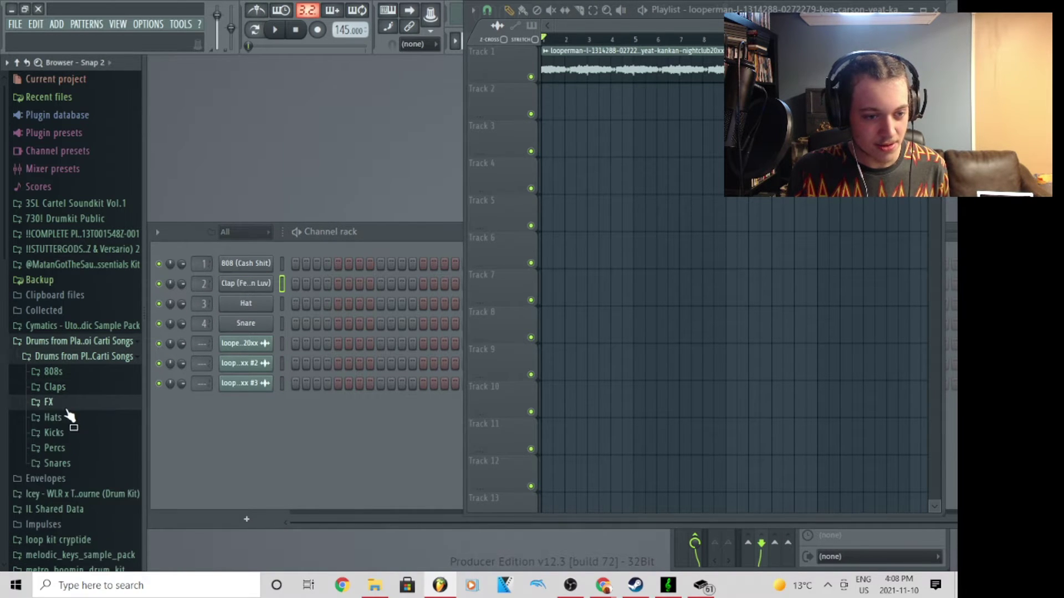
left_click(68, 416)
left_click(71, 432)
left_click_drag(71, 433, 247, 304)
left_click(52, 417)
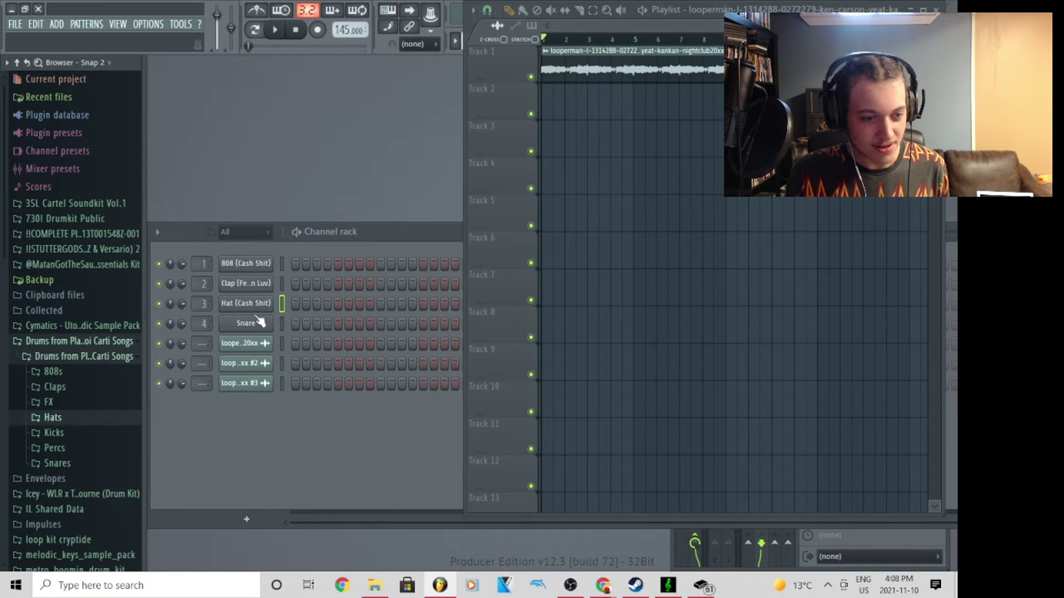
Step: Audition the kit's snares and load Snare (Cash Shit) into the Snare channel
left_click(63, 469)
left_click(75, 477)
left_click(72, 492)
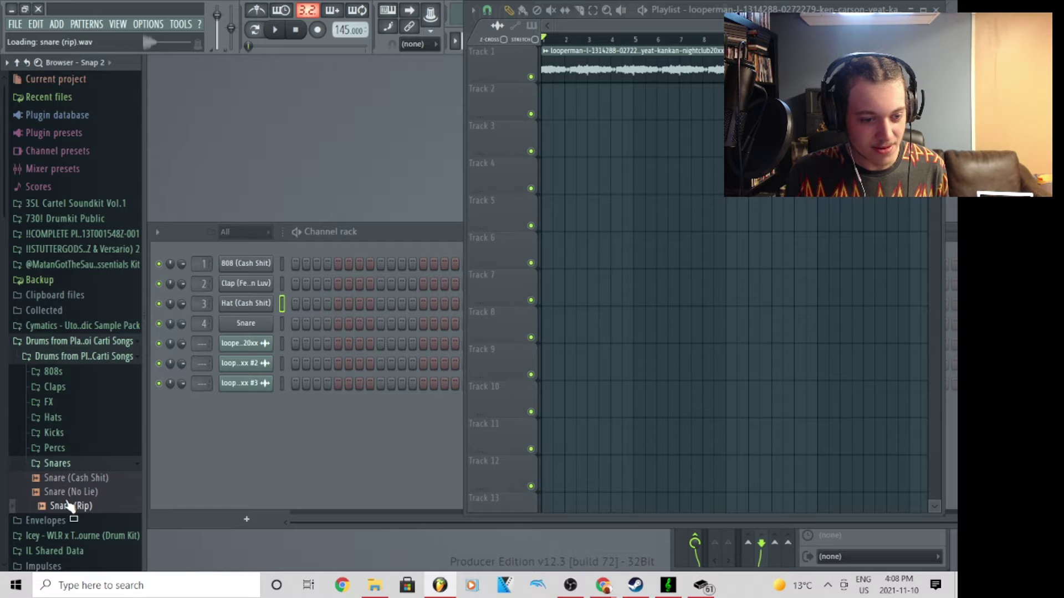
left_click_drag(75, 478, 246, 323)
Step: Place a clap on step 9 and fill the Hat (Cash Shit) channel every 2 steps
left_click_drag(371, 233, 188, 245)
left_click(296, 290)
left_click(304, 287)
left_click_drag(328, 242, 214, 230)
left_click(360, 277)
left_click_drag(373, 226, 214, 231)
left_click(370, 282)
left_click_drag(314, 238, 371, 254)
right_click(220, 321)
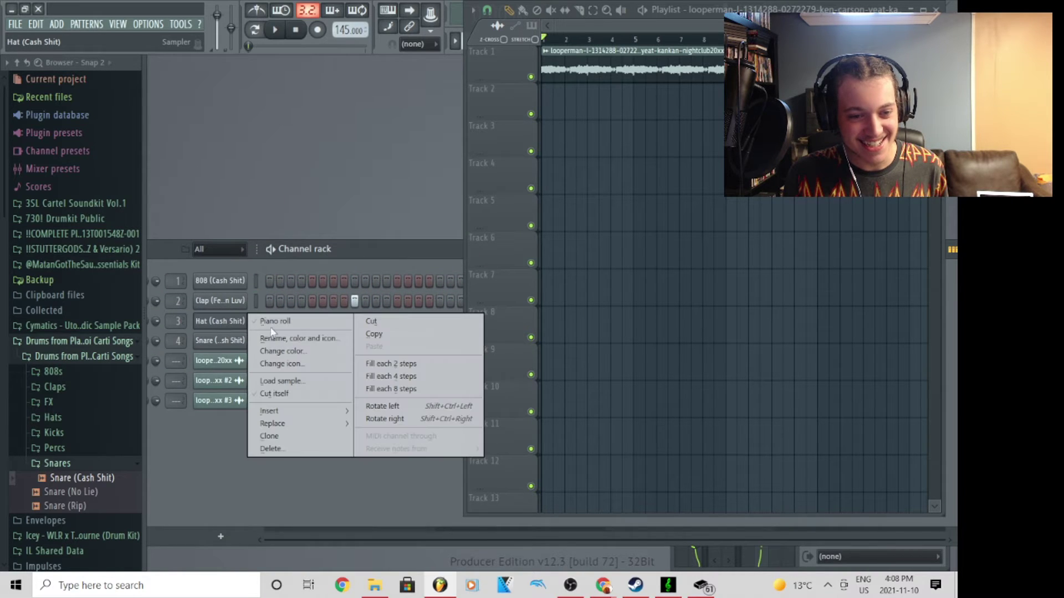
left_click(390, 364)
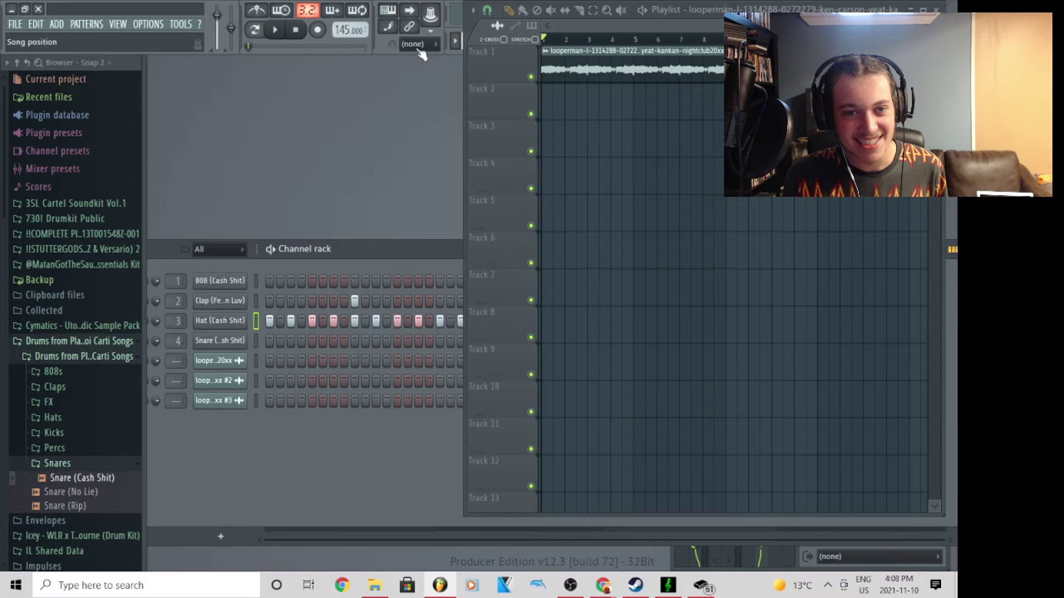
Step: Place Pattern 1 at the start of Track 2, add 808 hits on steps 1 and 7, and play it back
left_click(566, 92)
left_click_drag(566, 92, 545, 92)
left_click(269, 281)
key("space")
left_click(333, 281)
key("space")
Step: Open the 808 (Cash Shit) channel in the piano roll and reposition the piano roll window
right_click(246, 278)
left_click(266, 282)
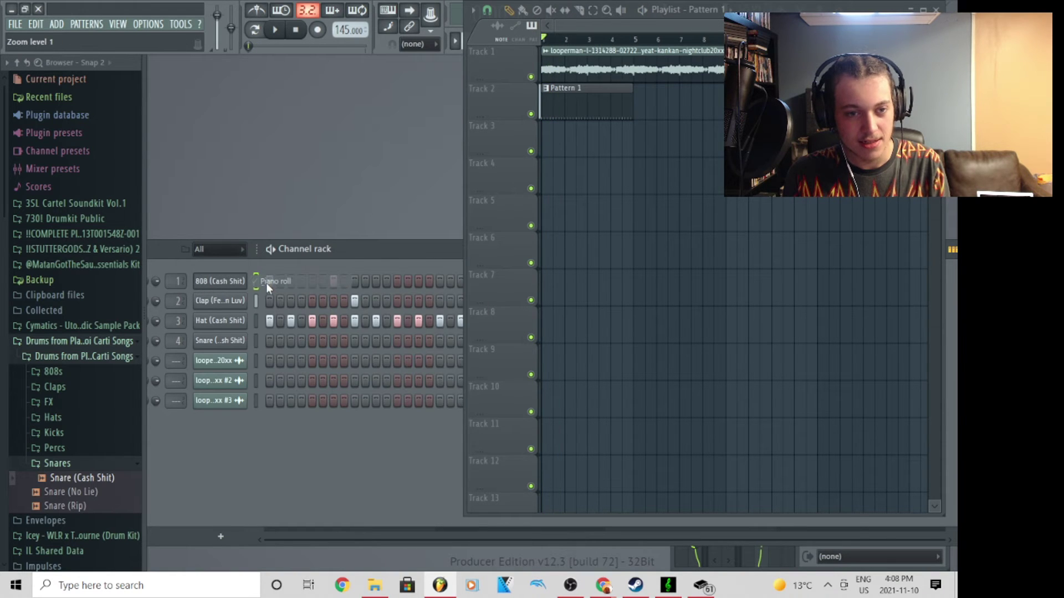
left_click_drag(374, 239, 115, 160)
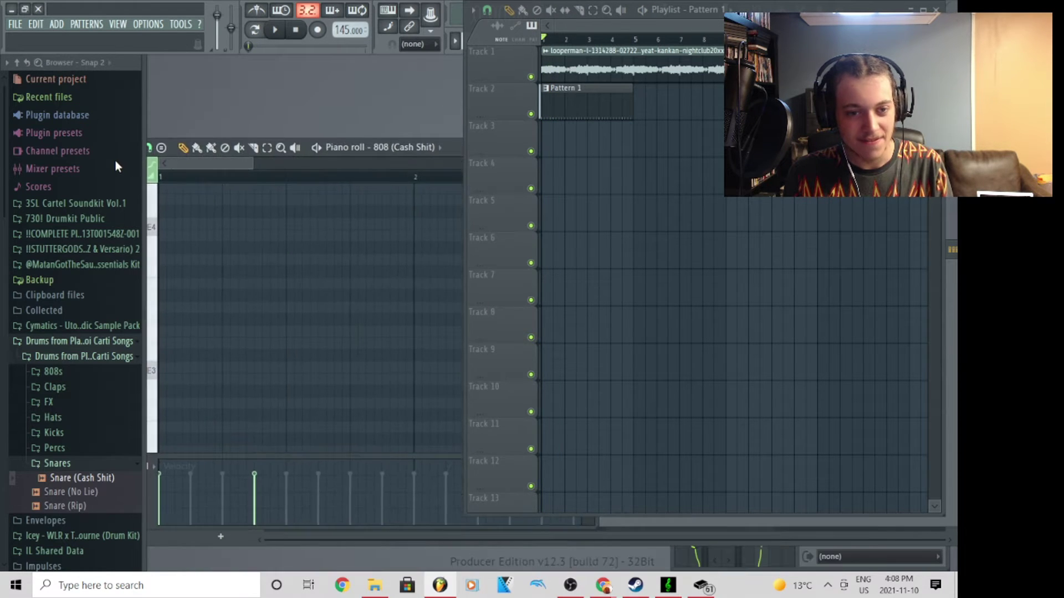
scroll(274, 178, "down", 3)
Step: Select the two 808 notes, transpose them up four octaves, and play back the result
left_click(266, 146)
scroll(272, 246, "up", 5)
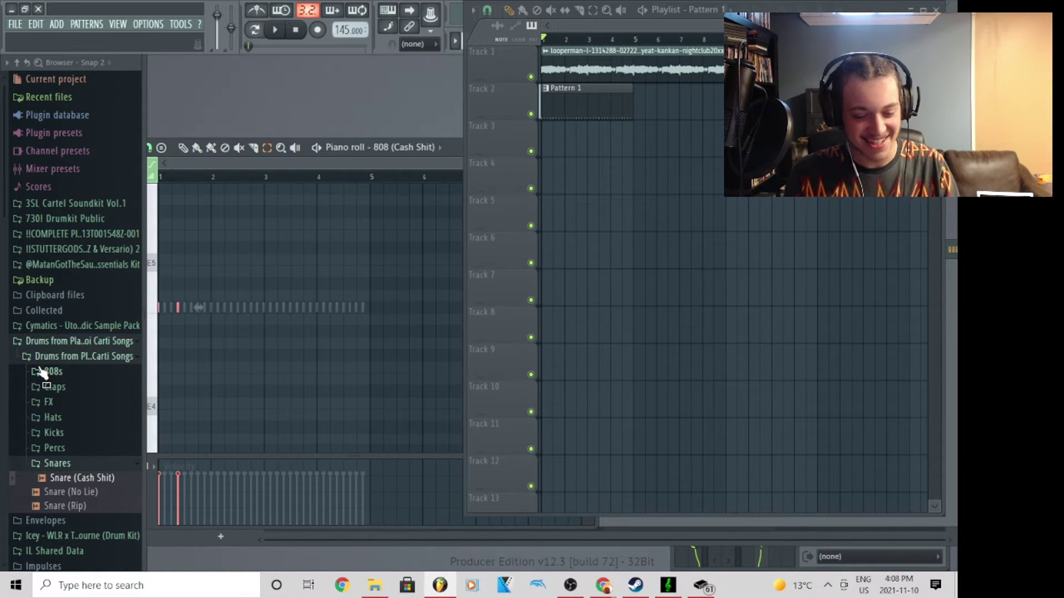
key("space")
scroll(193, 255, "up", 10)
key("p")
scroll(200, 222, "down", 8)
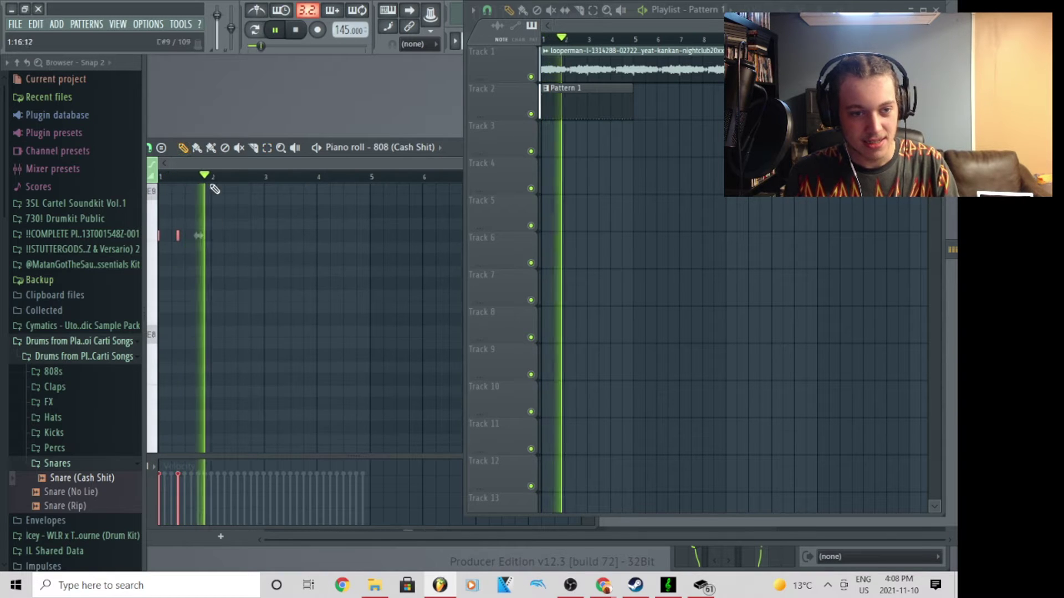
scroll(218, 178, "up", 3)
scroll(230, 222, "up", 8)
key("space")
key("space")
left_click(241, 236)
key("space")
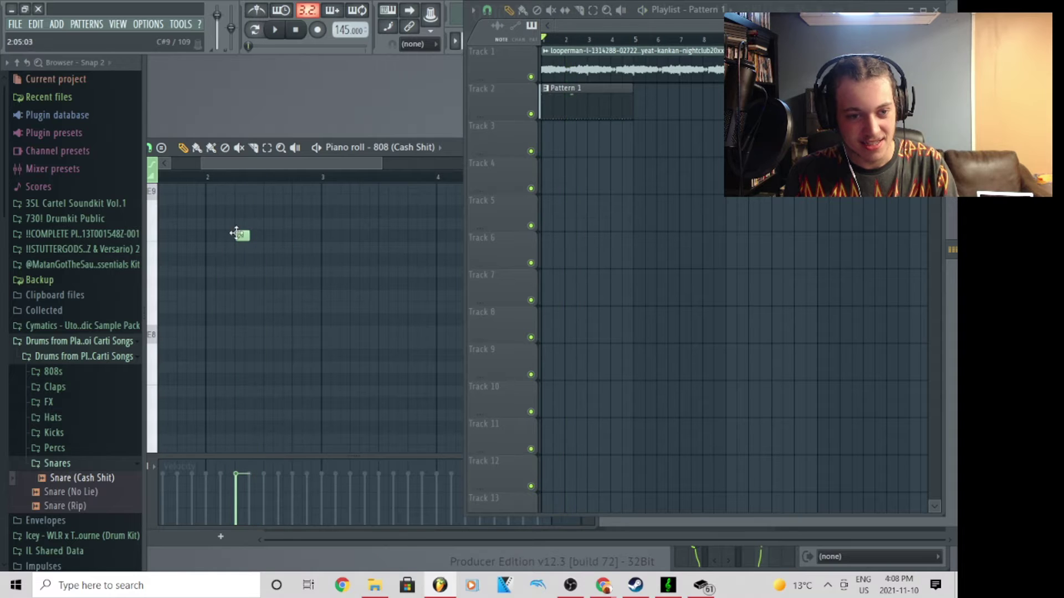
right_click(239, 235)
left_click_drag(240, 166, 74, 169)
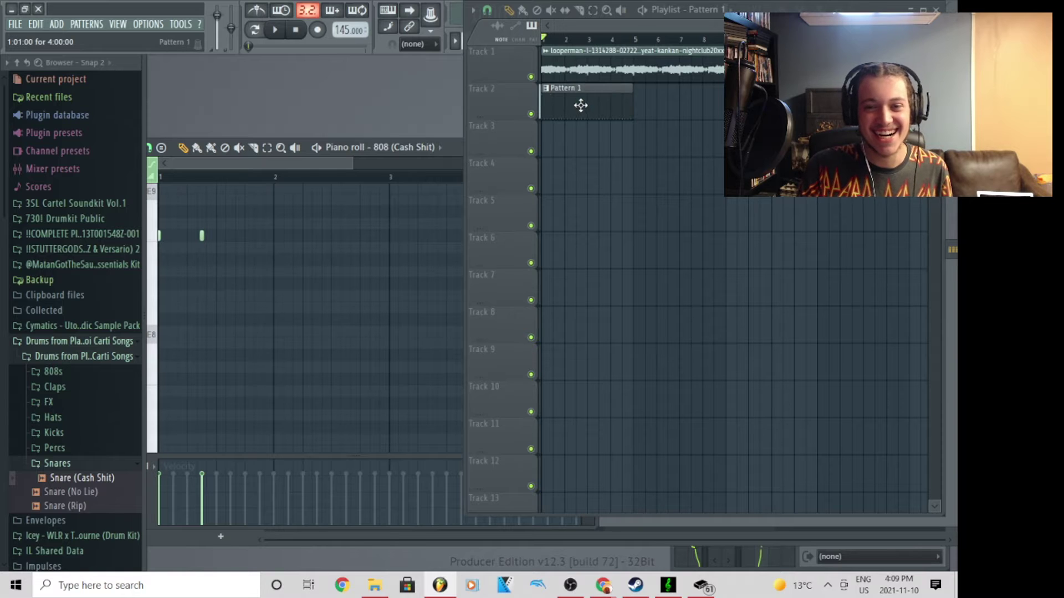
Step: Place a second Pattern 1 clip directly after the first one on Track 2
left_click(637, 104)
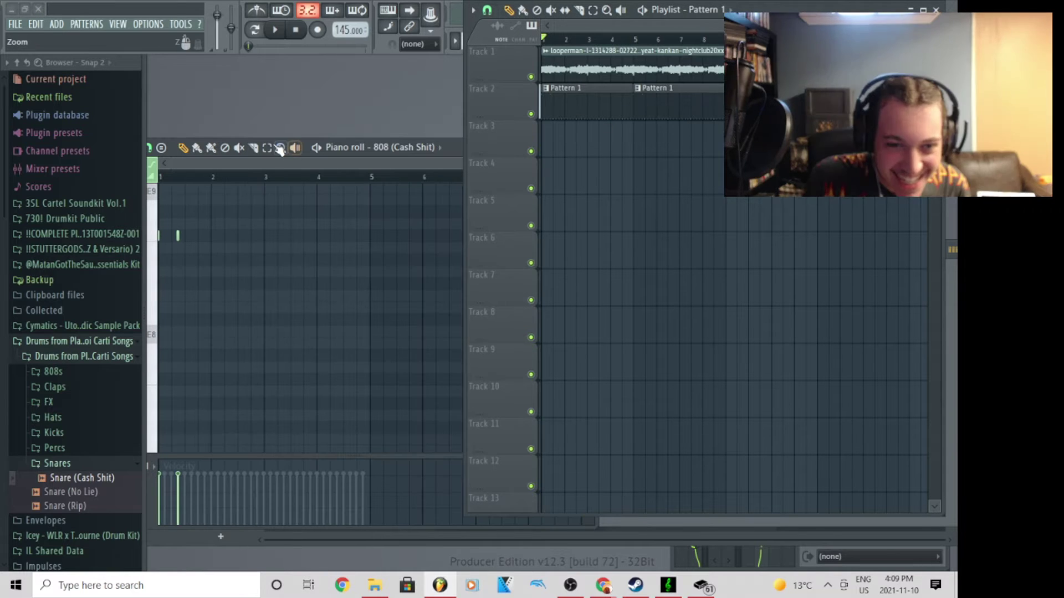
Step: Select the two raised 808 notes and transpose them back down four octaves
left_click(267, 148)
left_click_drag(216, 194, 158, 240)
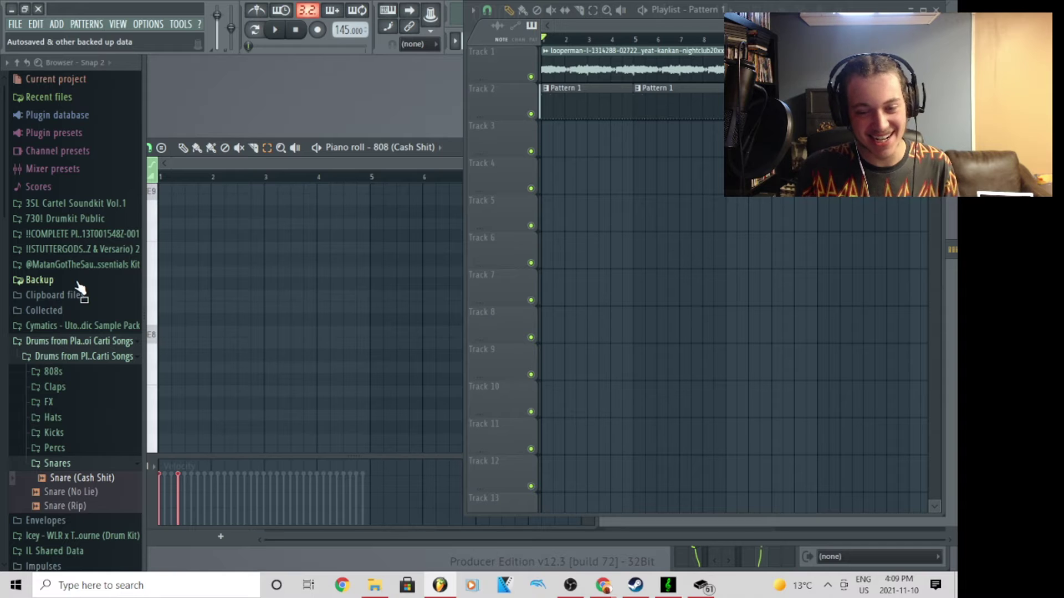
scroll(240, 269, "down", 10)
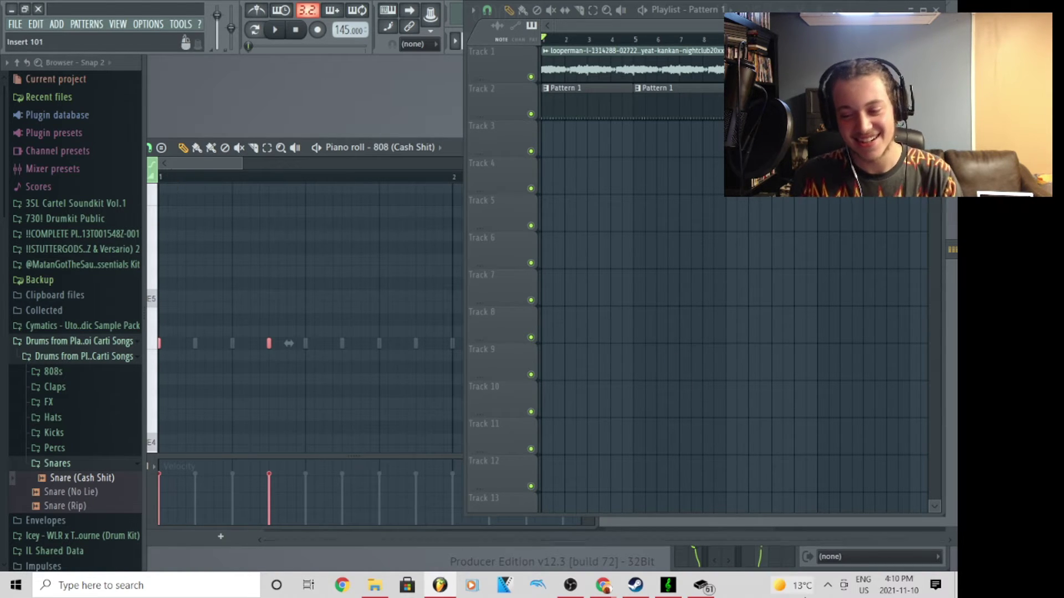
Step: Switch the Windows sound output to Speakers (Realtek High Definition Audio) and play the song
left_click(827, 586)
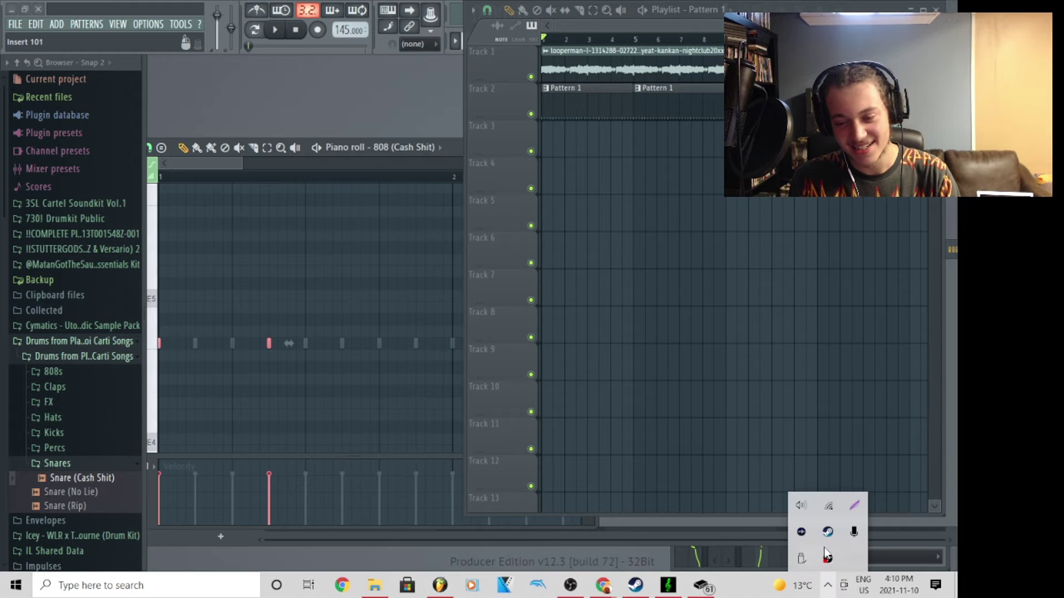
left_click(801, 510)
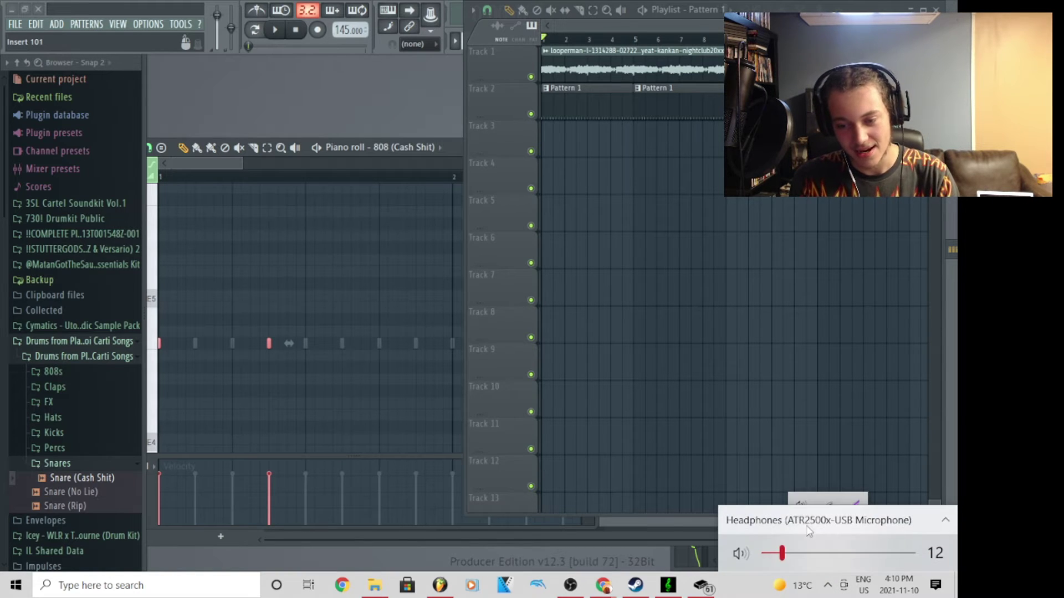
left_click(796, 515)
left_click(795, 491)
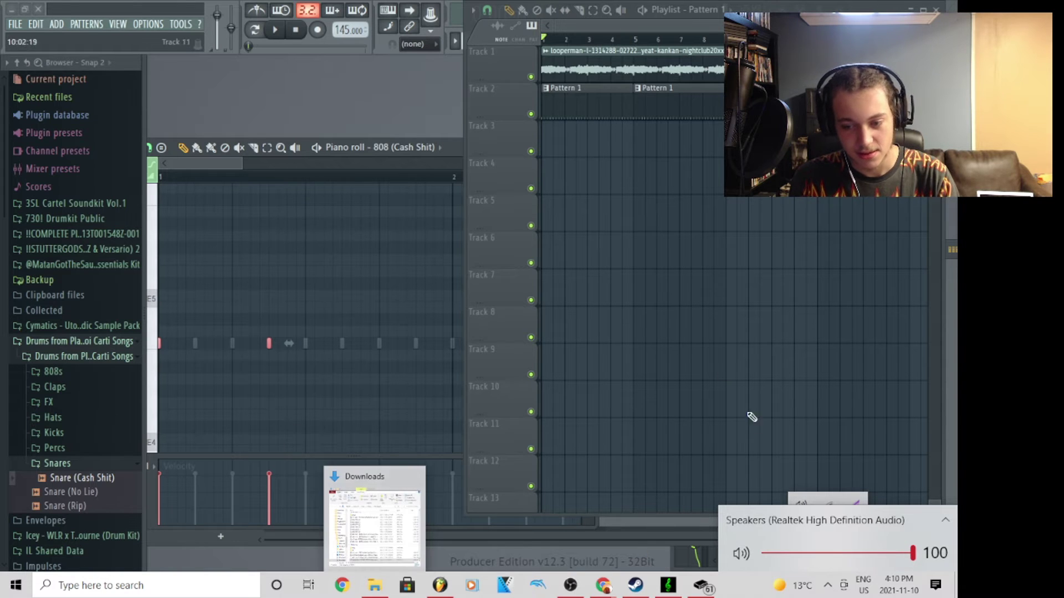
left_click(278, 31)
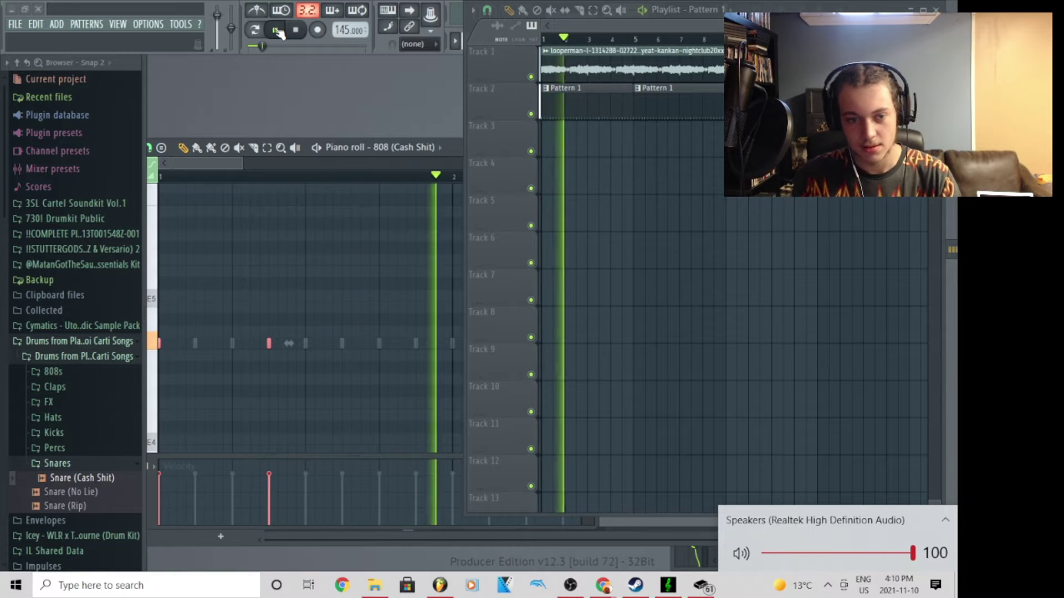
Step: Move the piano roll off the channel rack, set the 808 (Cash Shit) channel to cut itself, and stop playback
left_click_drag(444, 148, 433, 475)
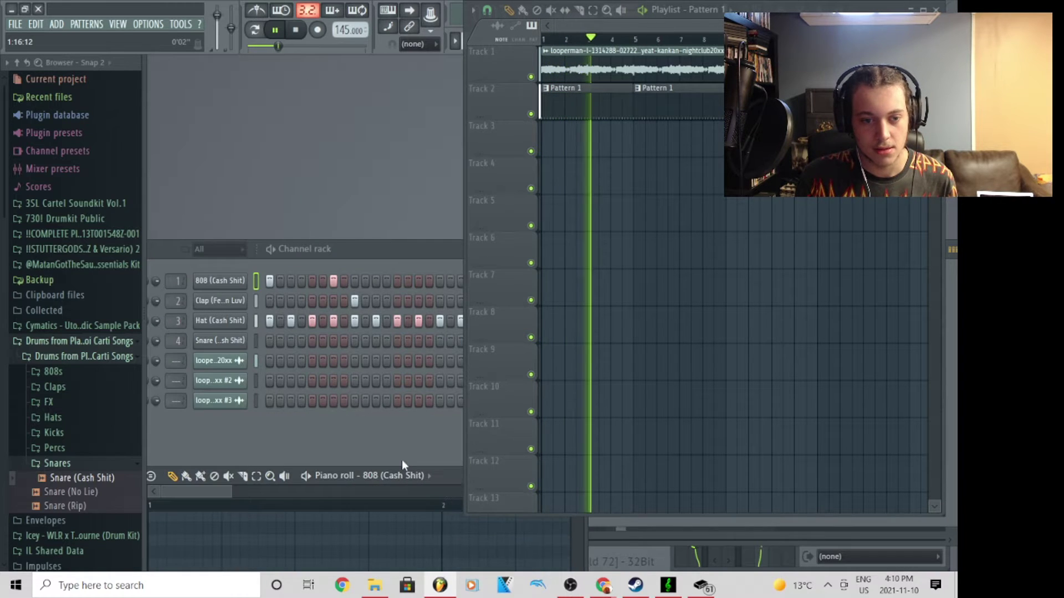
right_click(218, 281)
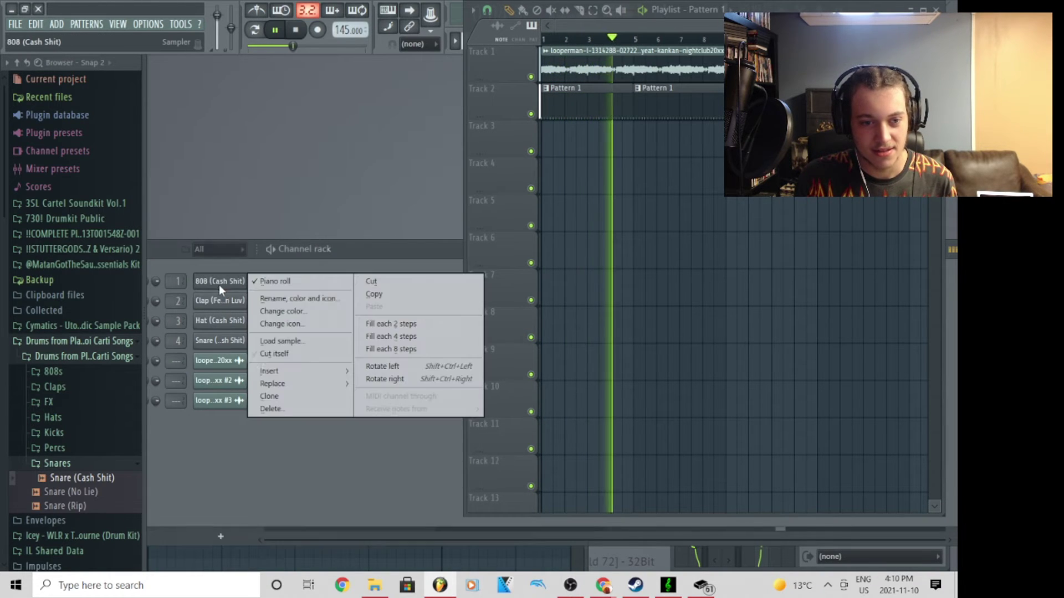
left_click(263, 355)
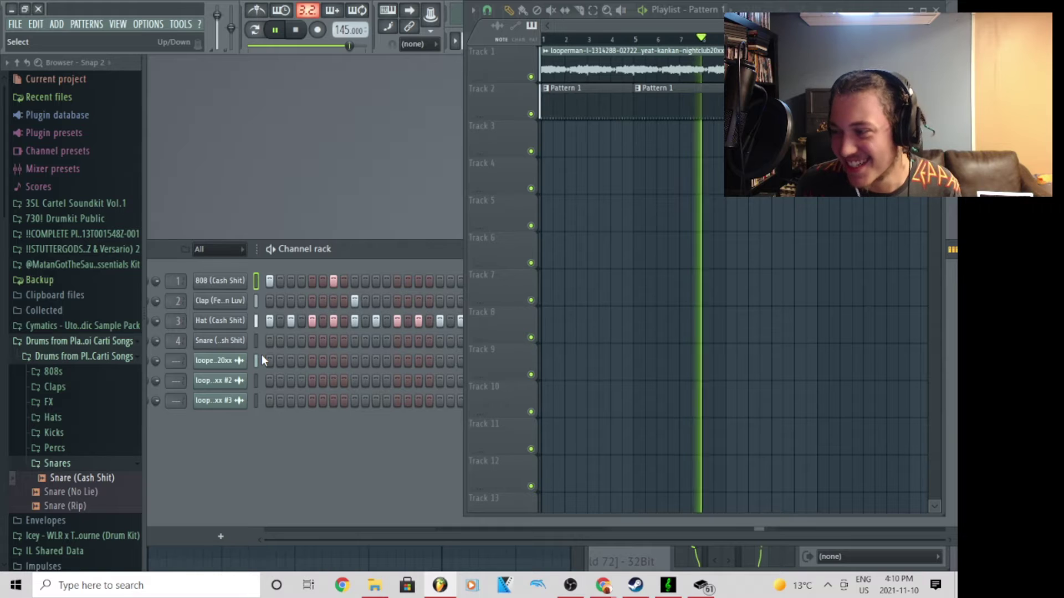
key("space")
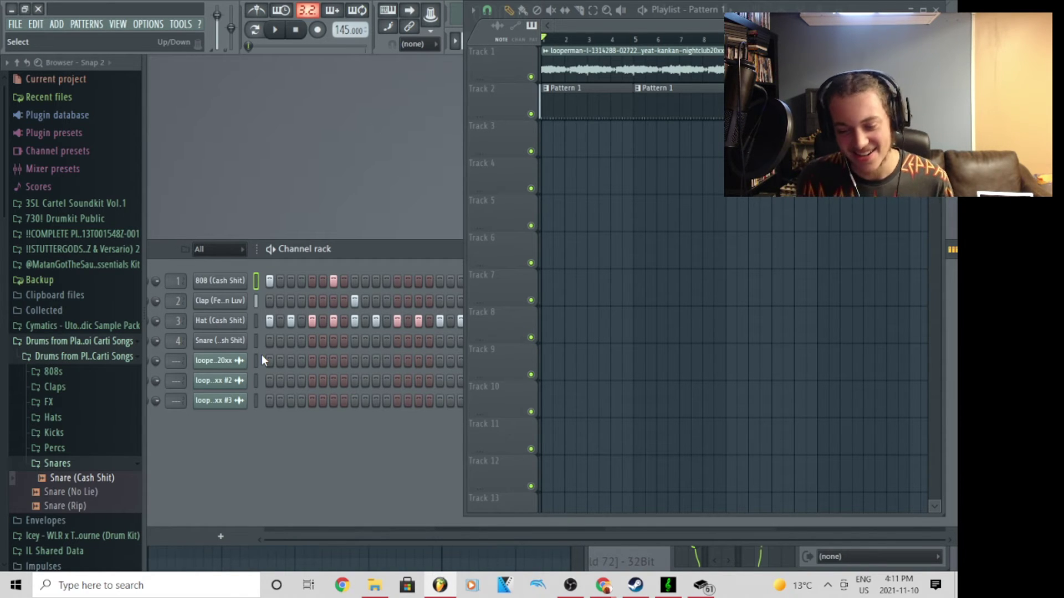
Step: Start a new project without saving the changes to untitled.flp
right_click(219, 332)
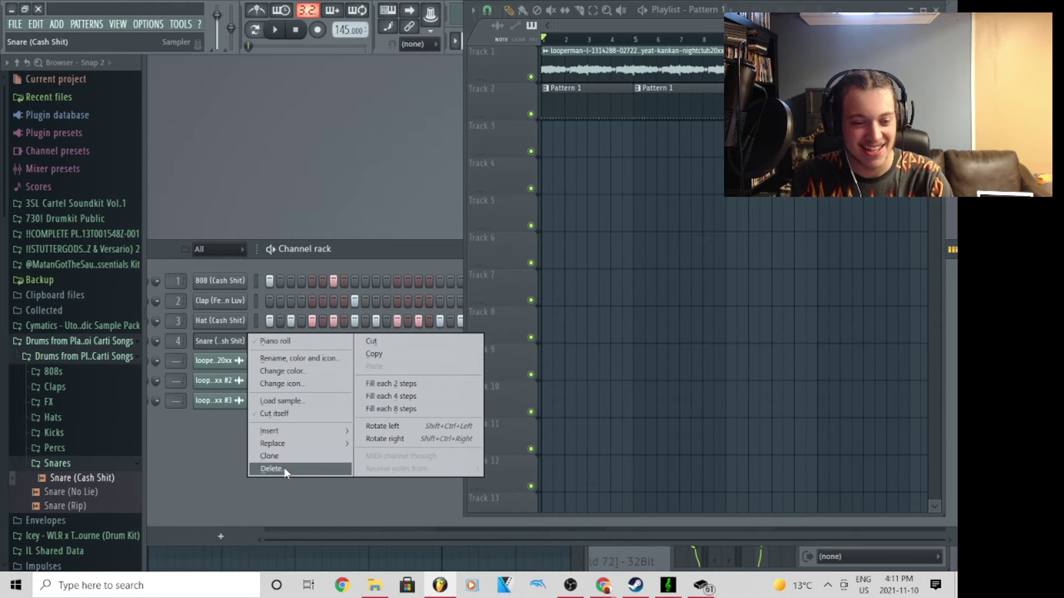
left_click(375, 249)
left_click(15, 24)
left_click(32, 41)
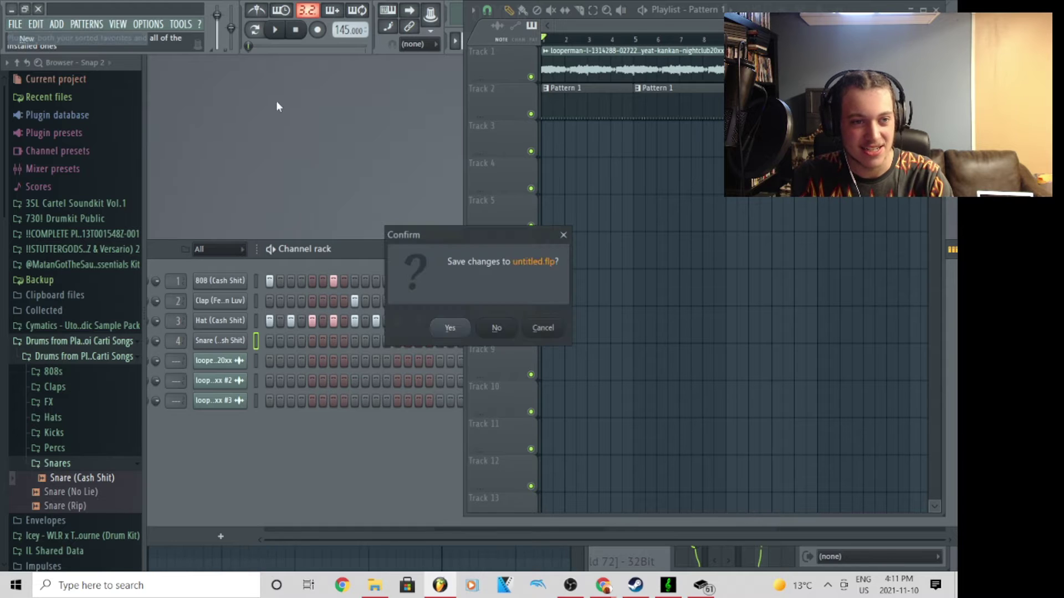
left_click(496, 329)
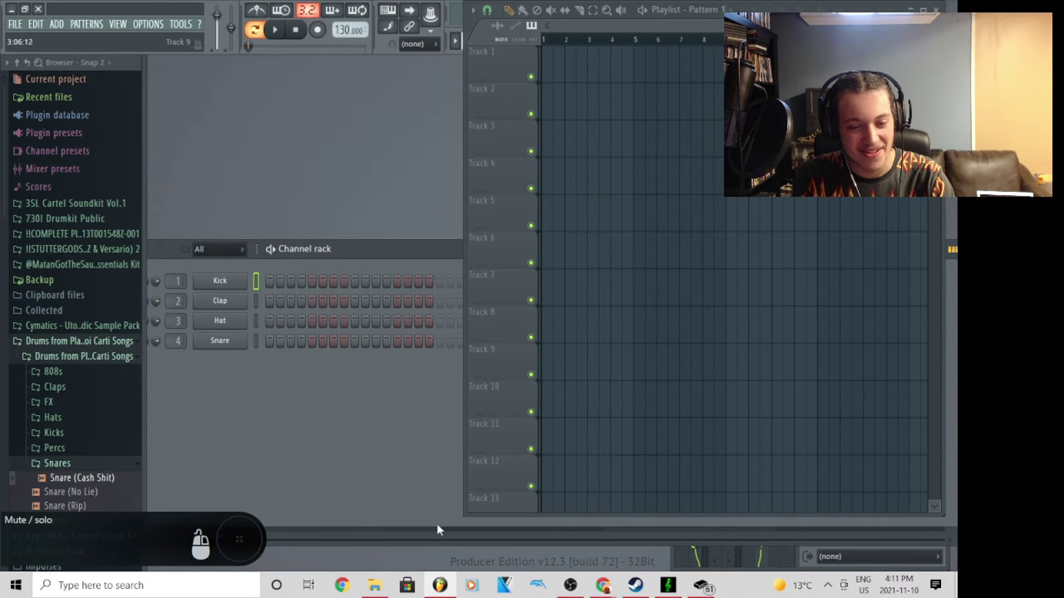
Step: Add the Looperman WAV loop from the Downloads folder to the start of Track 1 in the playlist
mouse_move(375, 585)
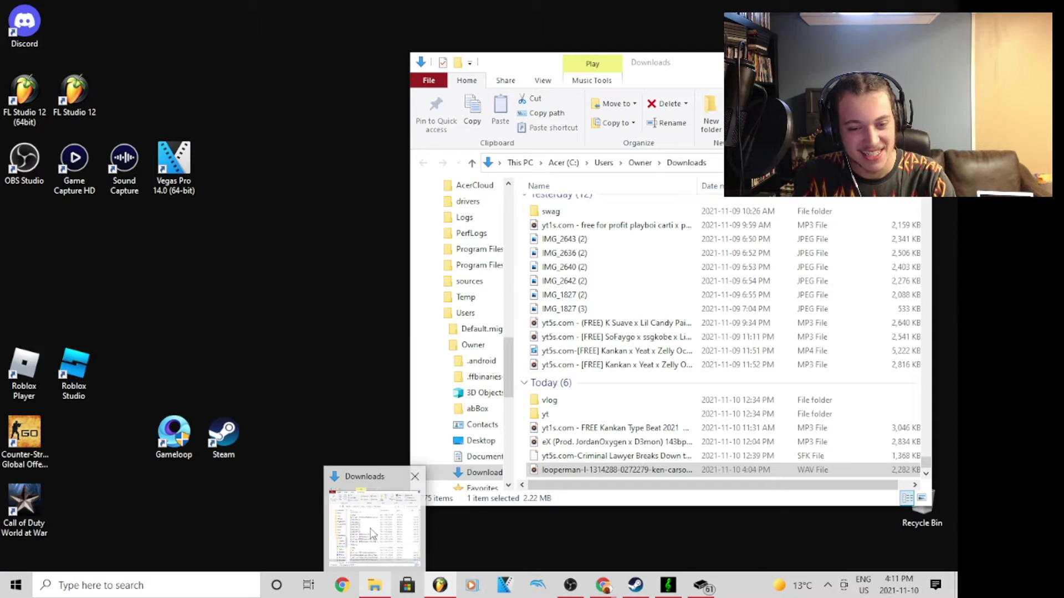
left_click(371, 534)
left_click_drag(587, 472, 560, 121)
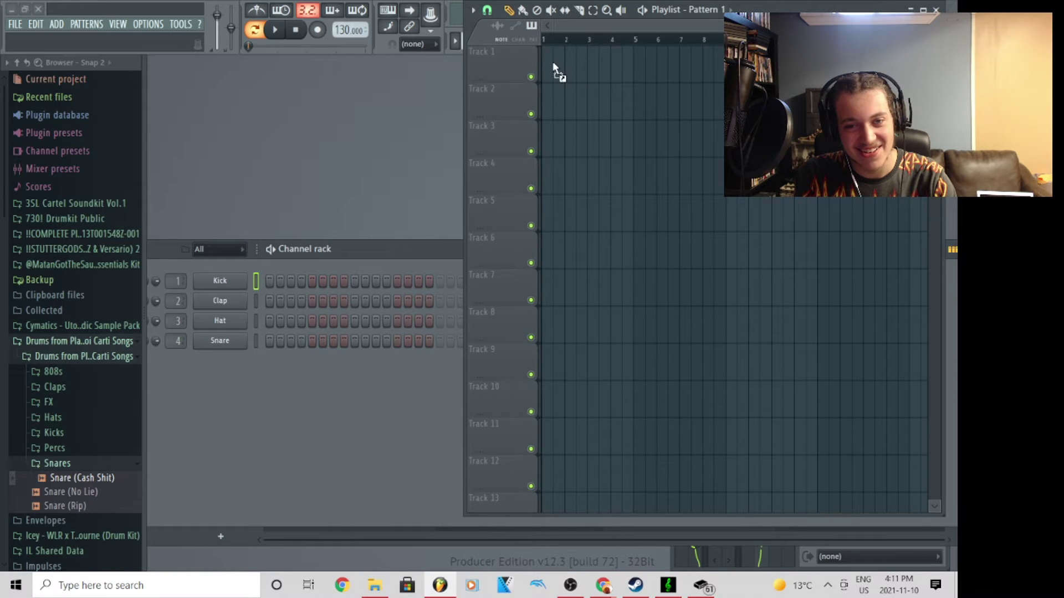
left_click_drag(554, 65, 554, 66)
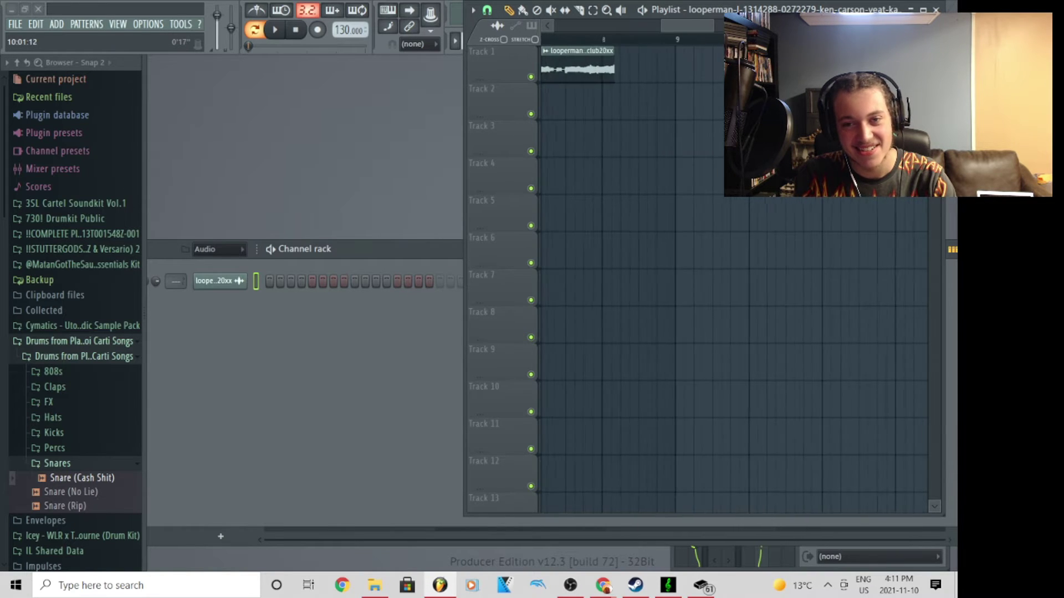
Step: Set the project tempo to 145 BPM and play the loop
scroll(751, 72, "up", 1)
left_click_drag(345, 30, 345, 22)
scroll(634, 47, "down", 5)
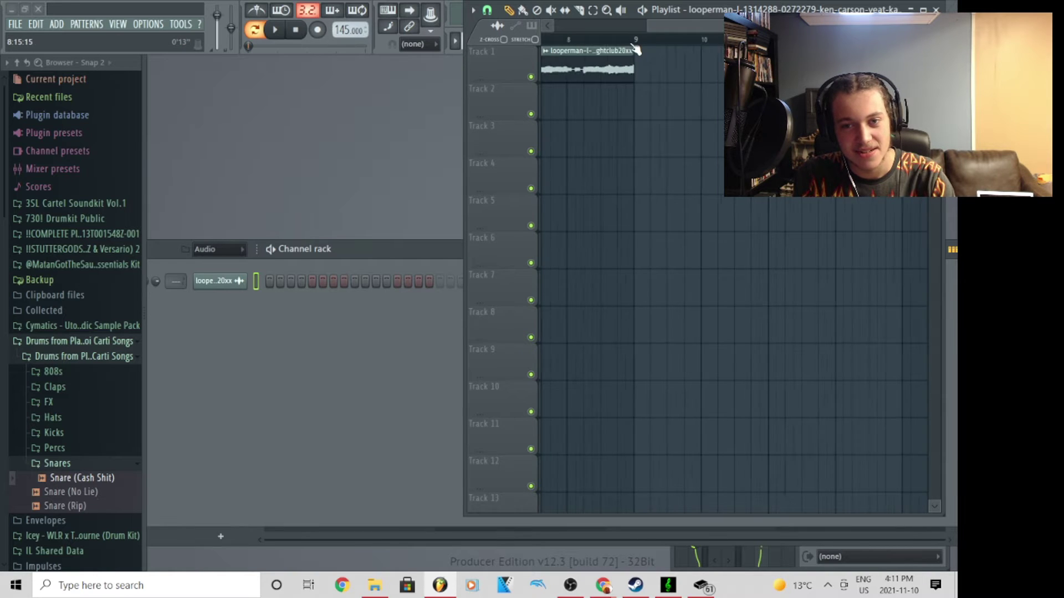
key("space")
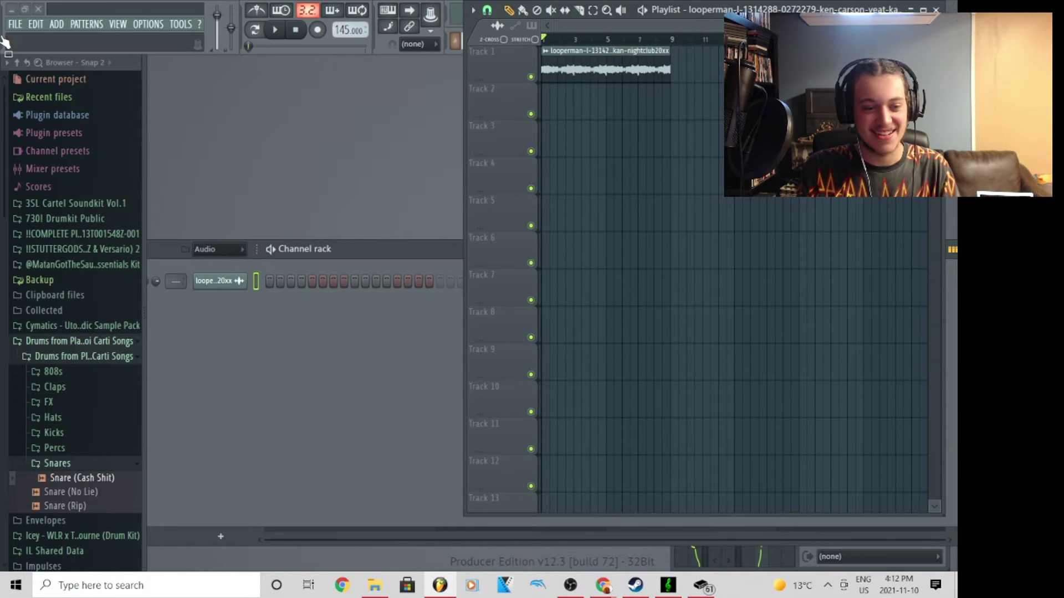
Step: Show all channels in the channel rack and load Clap (Fell In Luv) onto the Kick channel
left_click(58, 386)
left_click(114, 403)
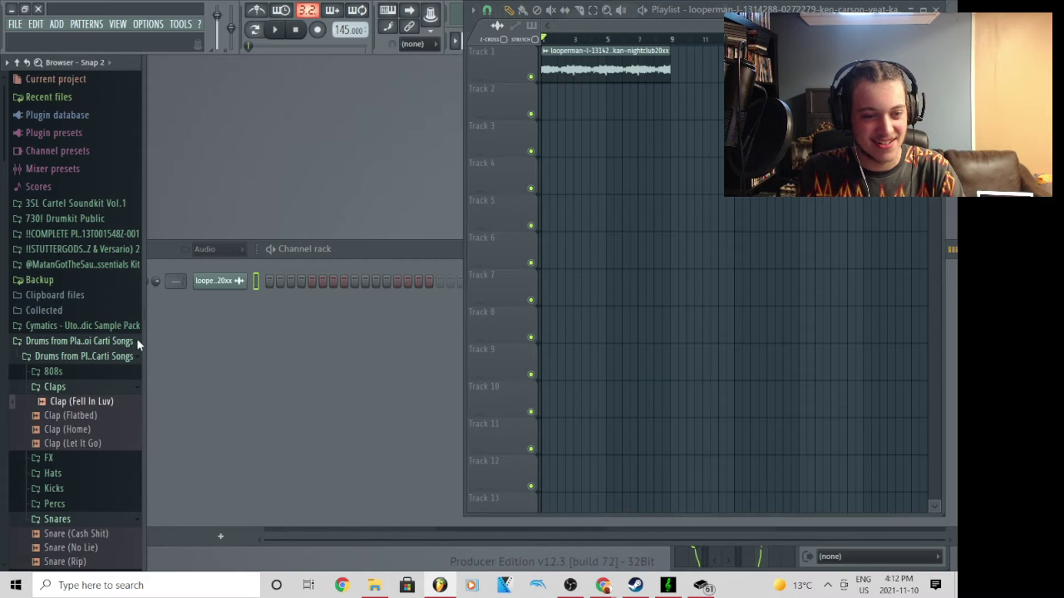
left_click(218, 254)
left_click(220, 264)
left_click_drag(72, 404, 230, 282)
left_click(78, 391)
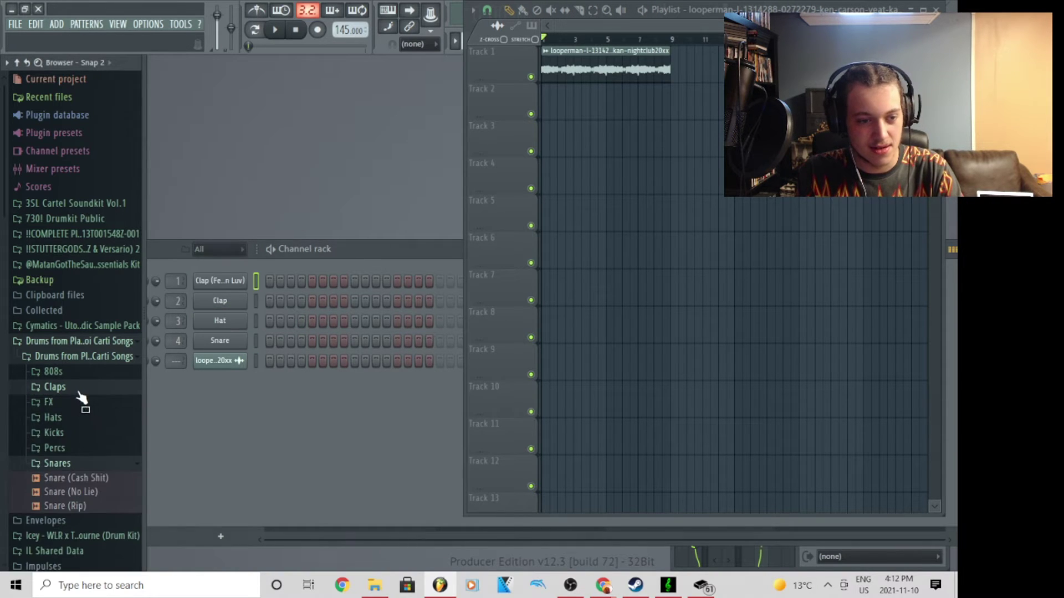
Step: Load the 808 (Cash Shit) sample from the 808s folder onto the default Clap channel
left_click(66, 375)
left_click_drag(82, 388, 222, 322)
left_click(69, 373)
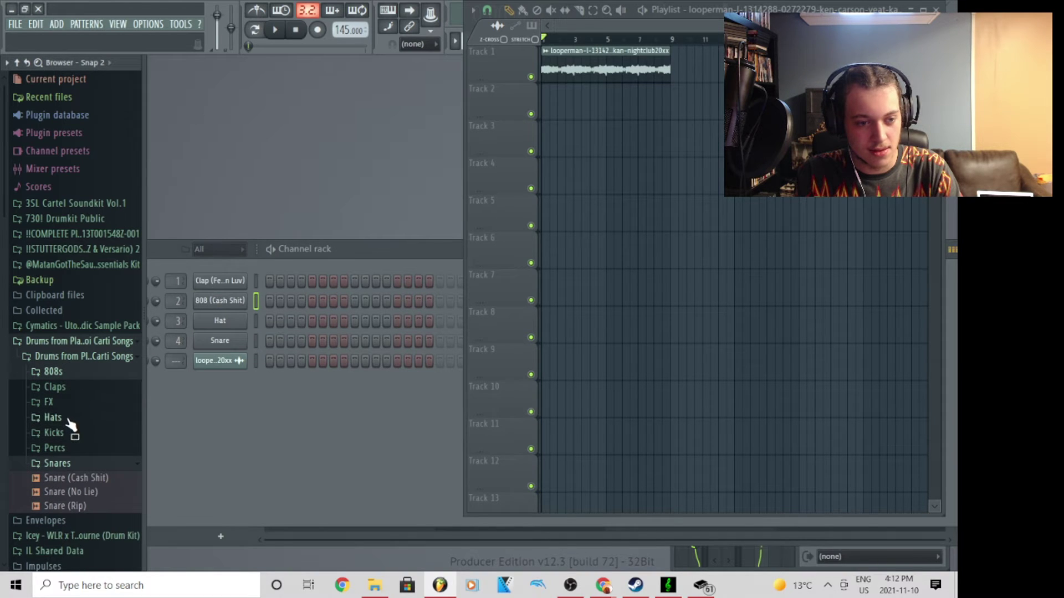
Step: Load Hat (Cash Shit) onto the Hat channel and Snare (Cash Shit) onto the Snare channel
left_click(74, 420)
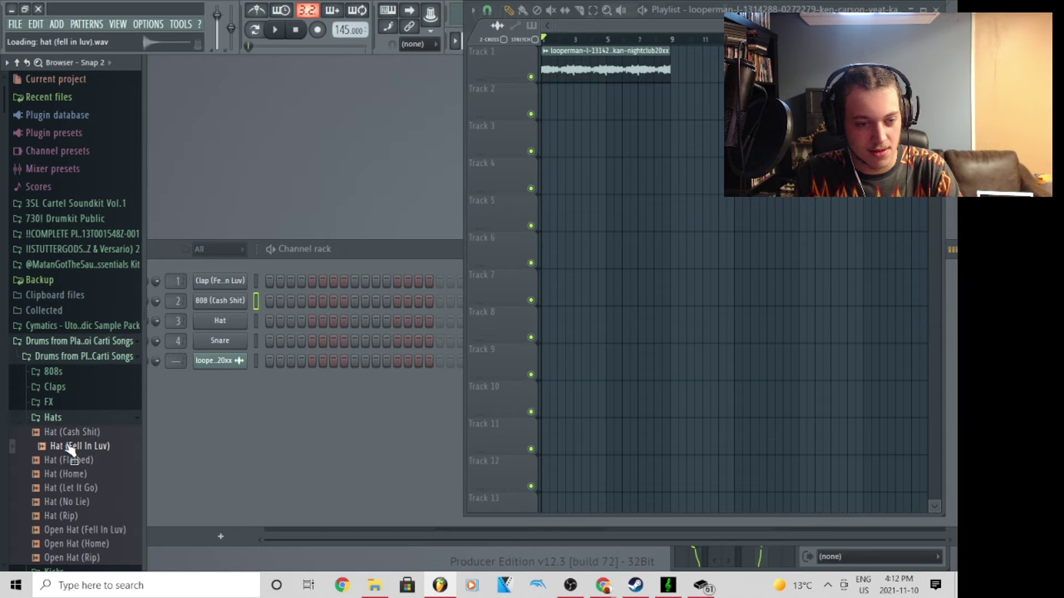
left_click_drag(85, 430, 222, 321)
left_click(52, 417)
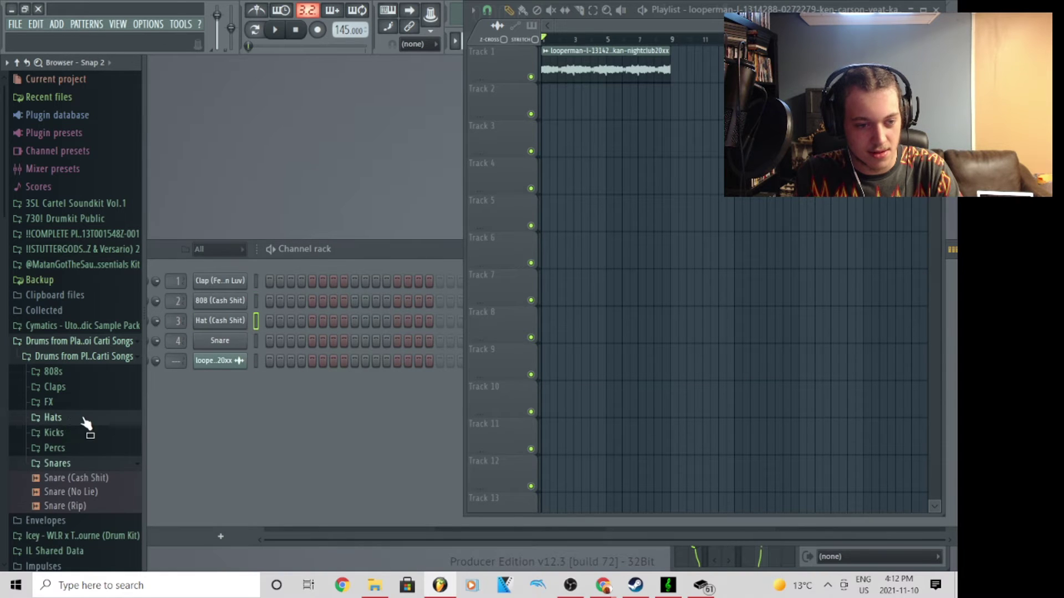
left_click_drag(79, 480, 225, 368)
Step: Clone the Looperman loop channel twice
right_click(223, 363)
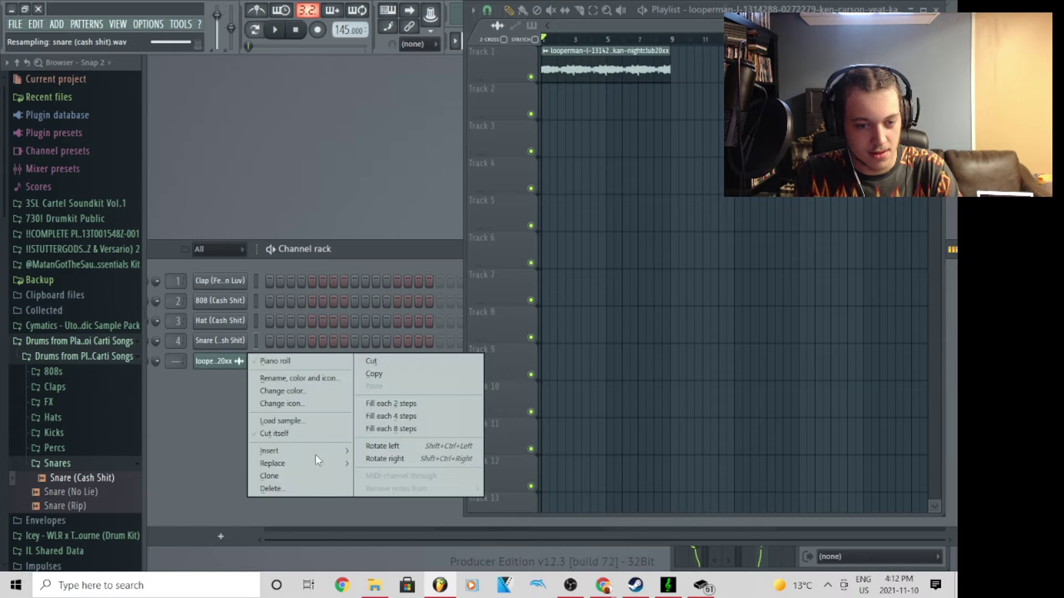
left_click(282, 476)
right_click(241, 380)
left_click(271, 494)
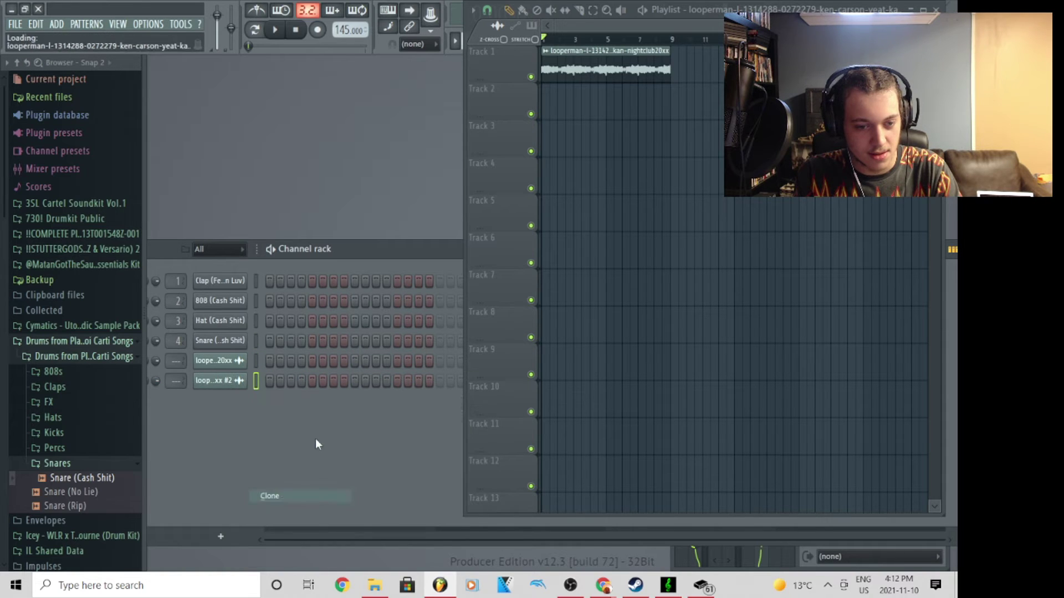
Step: Place the #3 loop clone on Track 3 and the #2 loop clone on Track 2, both starting at bar 1
left_click(611, 130)
left_click_drag(663, 141, 534, 166)
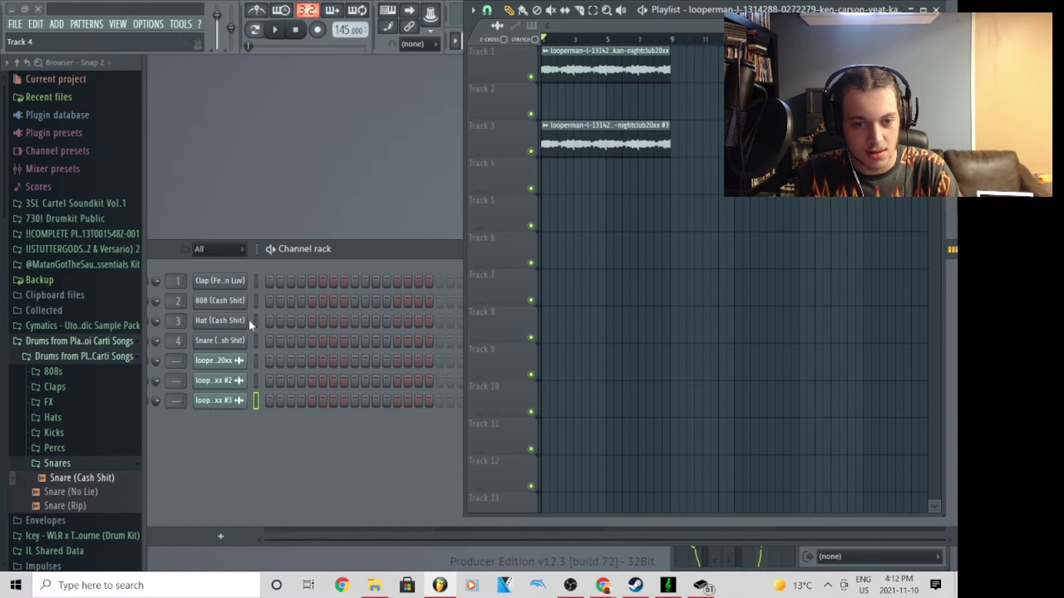
left_click(221, 381)
left_click(697, 272)
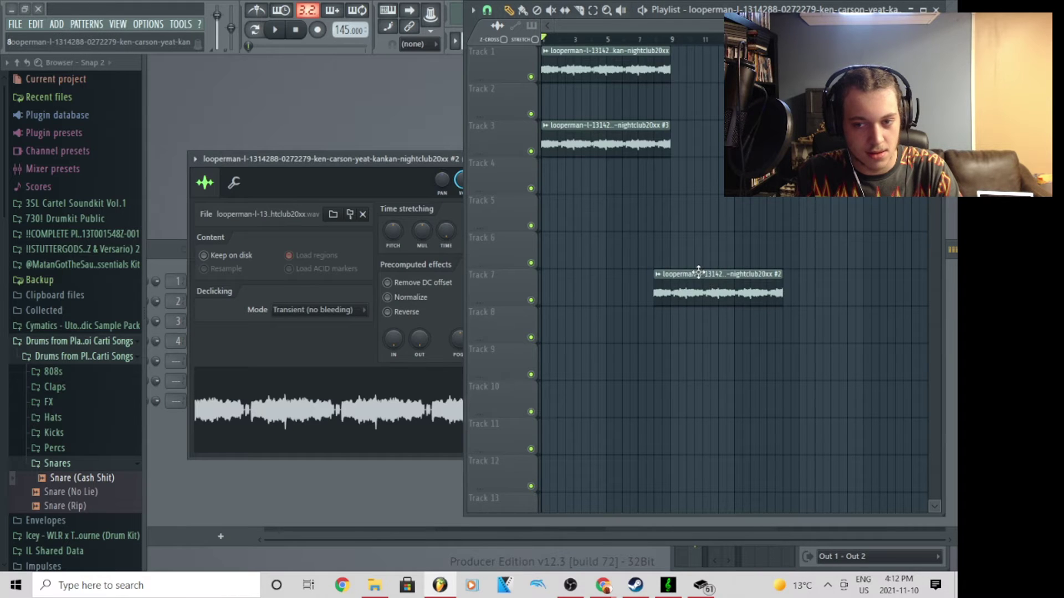
right_click(693, 273)
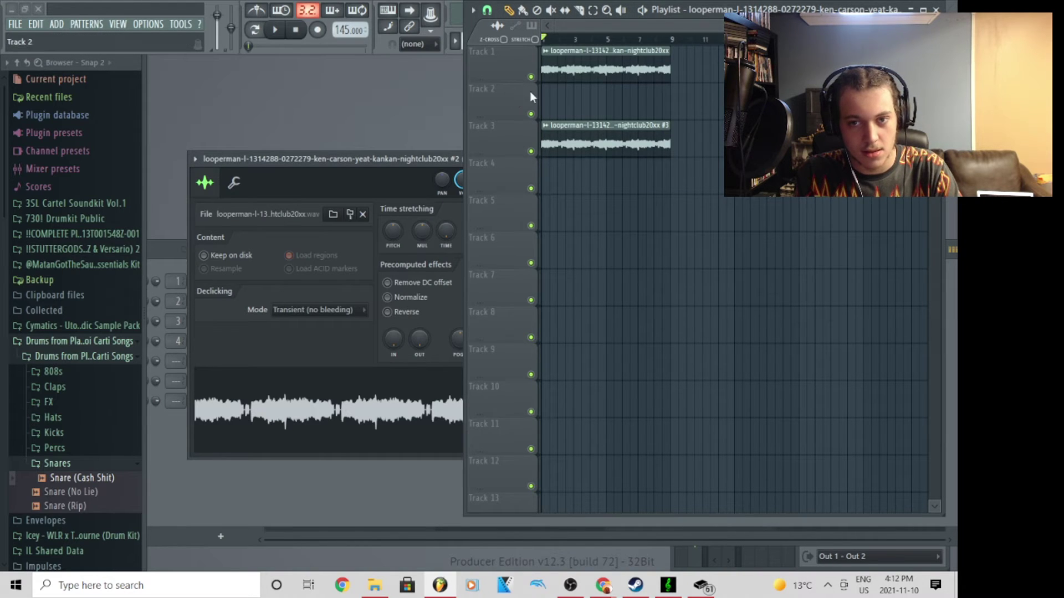
mouse_move(563, 91)
left_mouse_down()
mouse_move(558, 173)
mouse_move(566, 99)
left_mouse_up()
left_click_drag(587, 164, 568, 136)
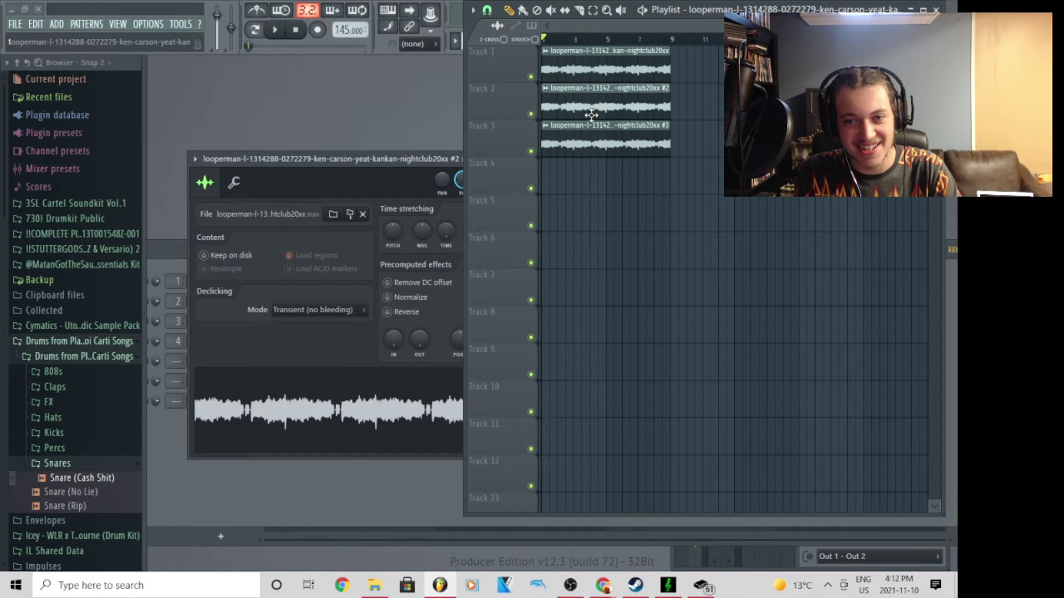
Step: Time-stretch the #2 loop clone to half its length and the #3 loop clone to double its length
left_click_drag(375, 160, 205, 143)
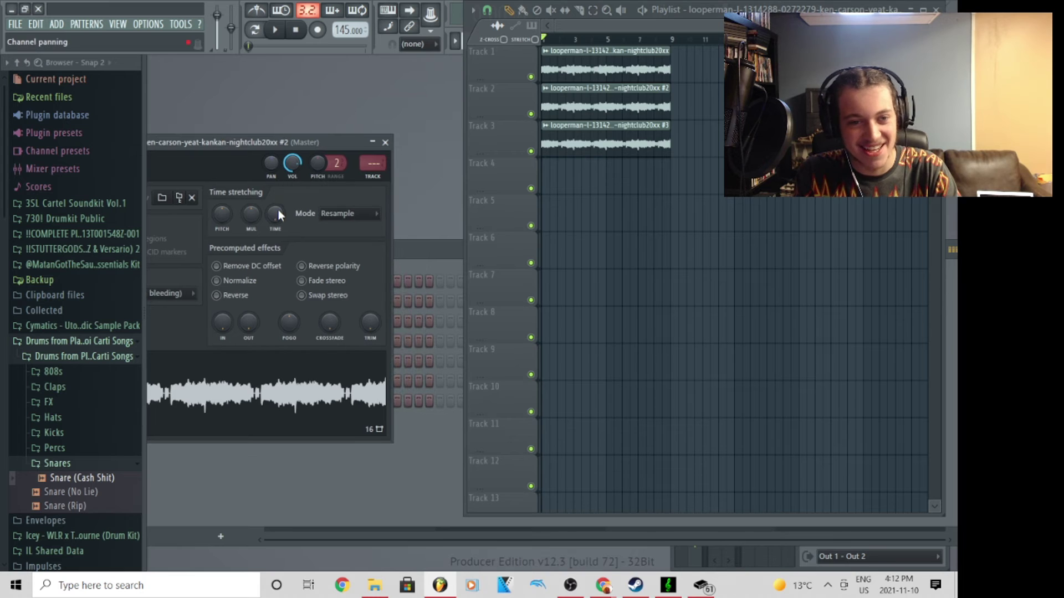
left_click_drag(274, 214, 275, 227)
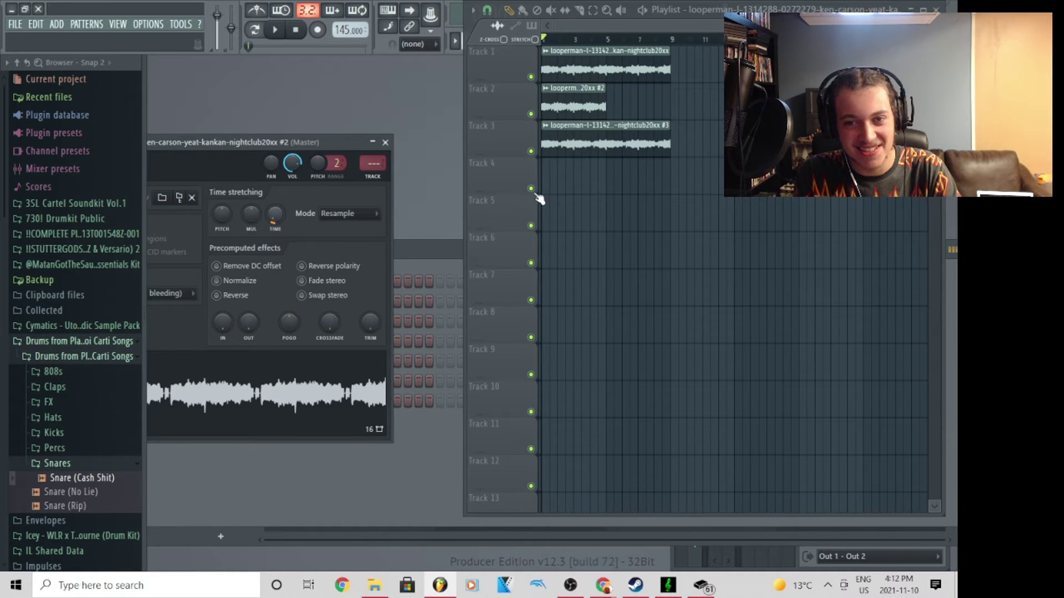
double_click(577, 146)
left_click_drag(331, 181, 166, 173)
left_click_drag(297, 243, 297, 216)
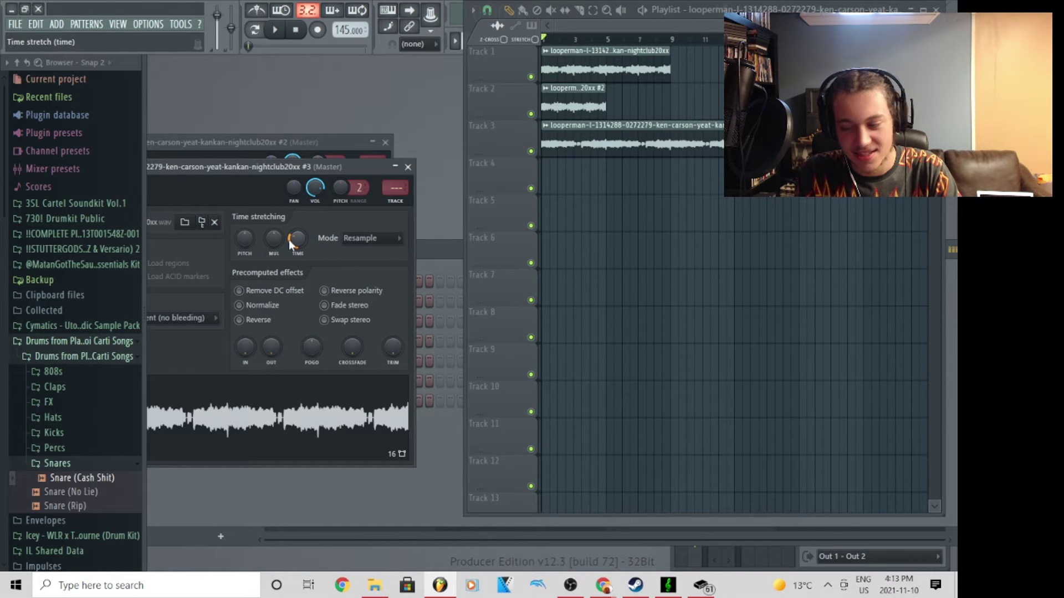
scroll(598, 48, "down", 1)
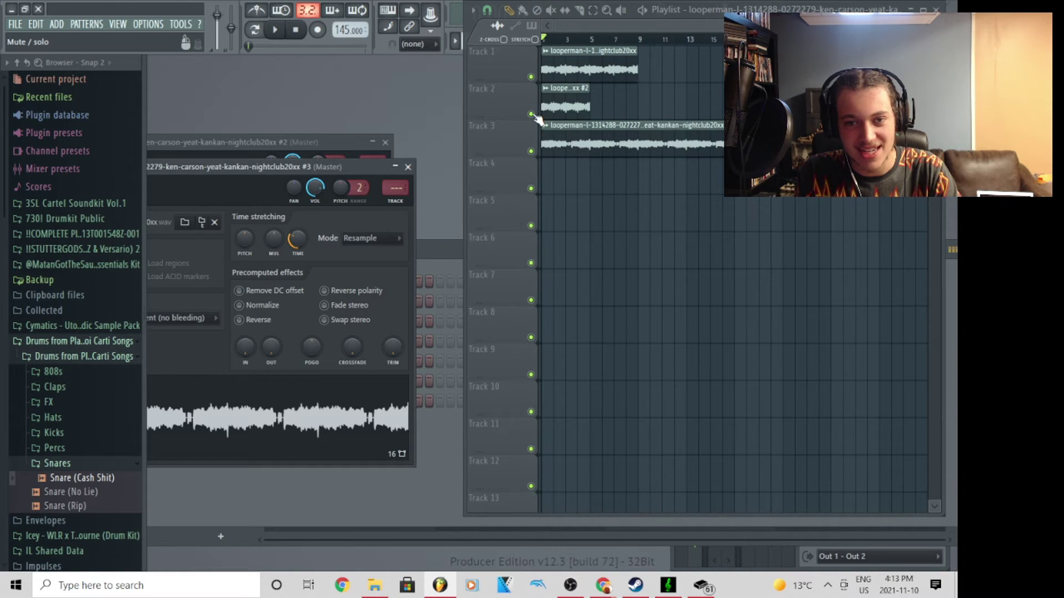
Step: Try deleting the shortened loop clip on Track 2 and undo the deletion
right_click(552, 107)
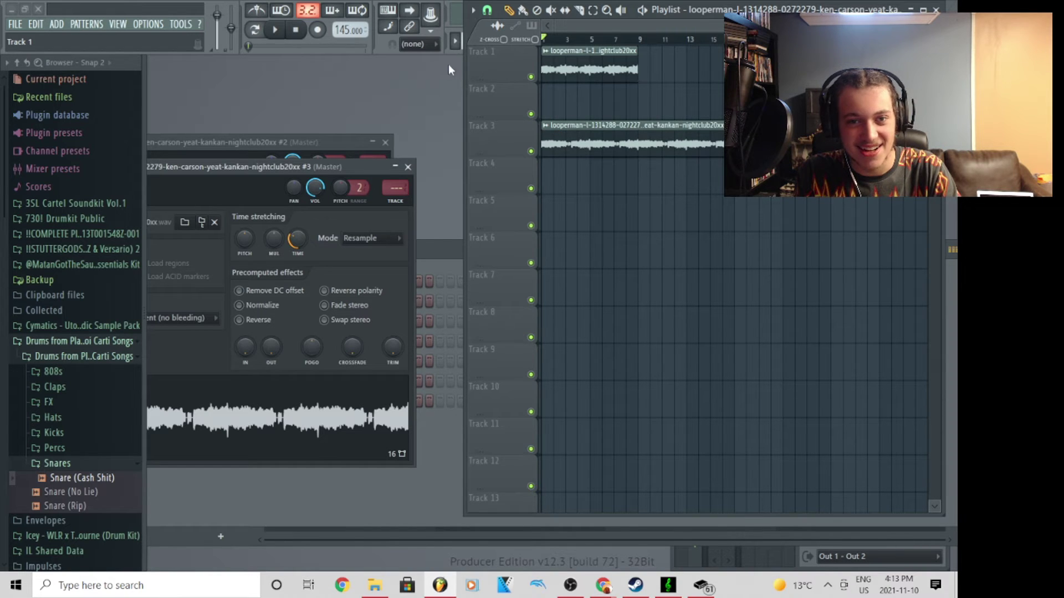
left_click_drag(648, 11, 660, 117)
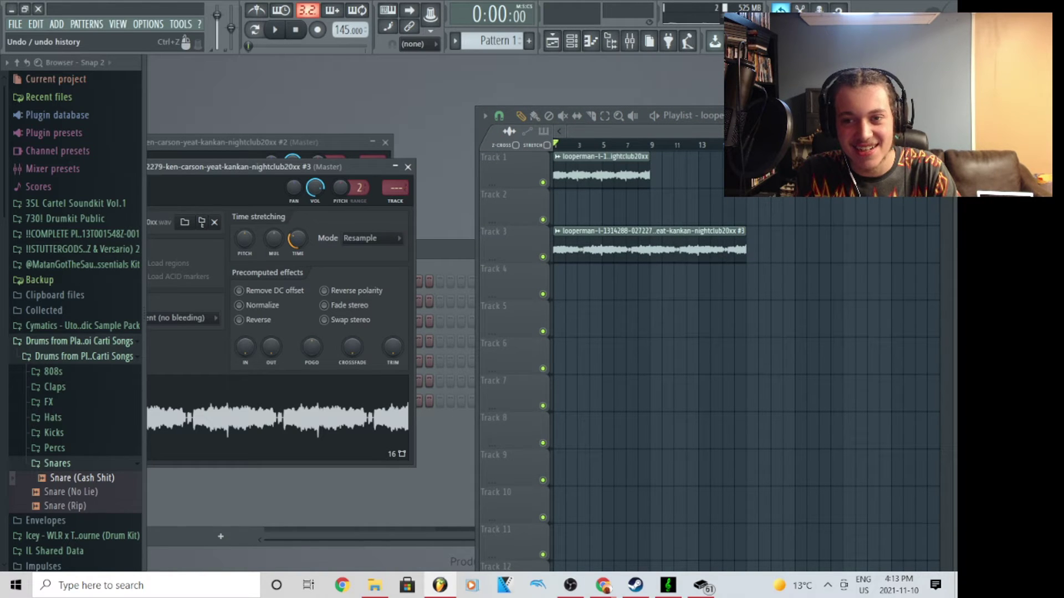
left_click(781, 7)
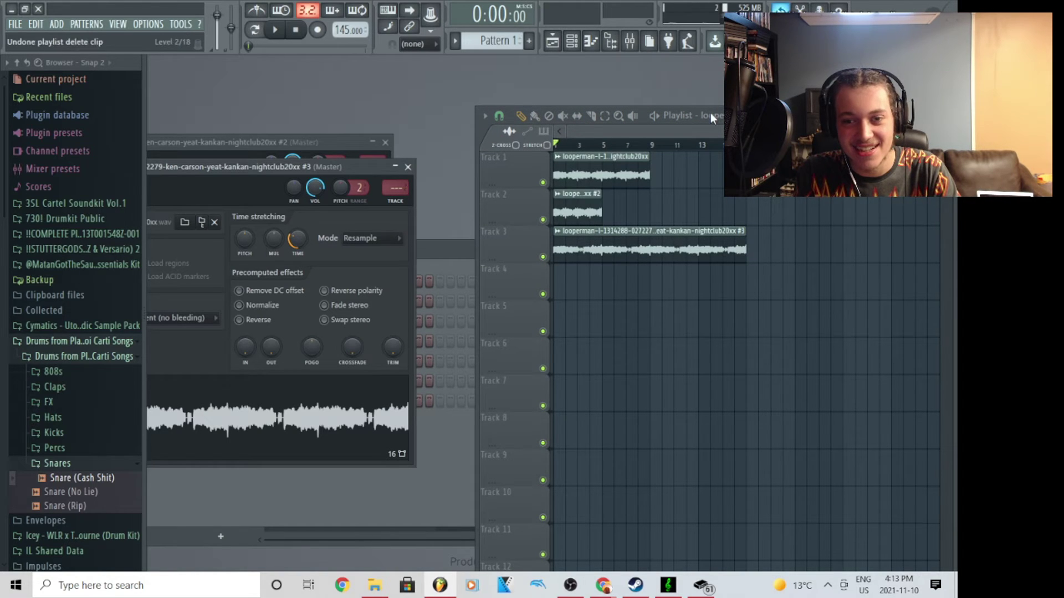
Step: Bring the channel rack in front of the sample settings windows and reposition it beside the playlist
left_click(575, 43)
left_click_drag(384, 249, 477, 256)
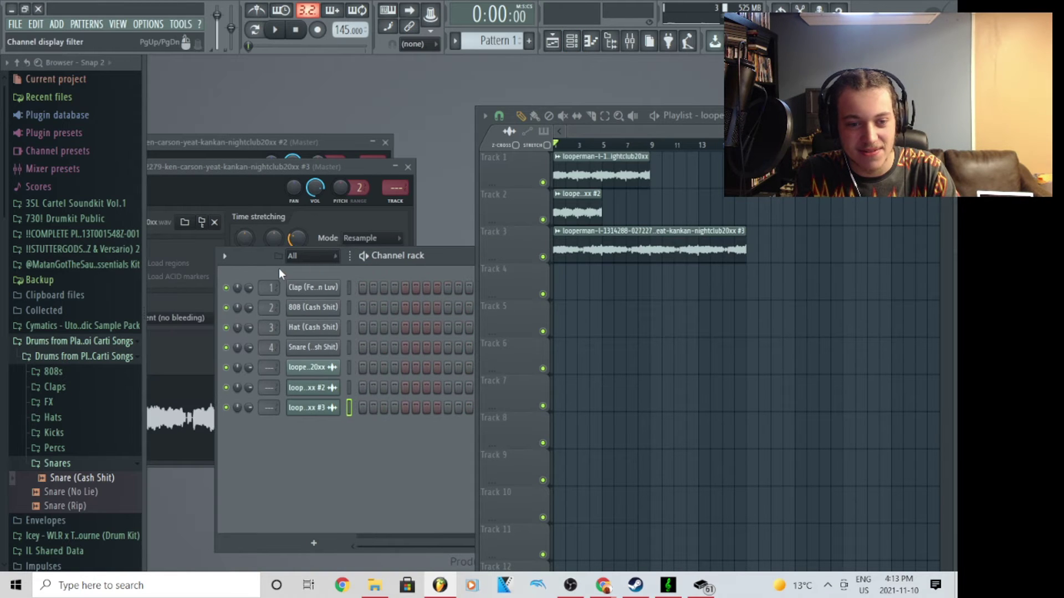
Step: Route the three loop channels to mixer tracks 5, 6 and 7
mouse_move(270, 368)
left_mouse_down()
mouse_move(270, 352)
mouse_move(271, 388)
left_mouse_up()
left_click(226, 407)
left_click(225, 388)
left_click(226, 368)
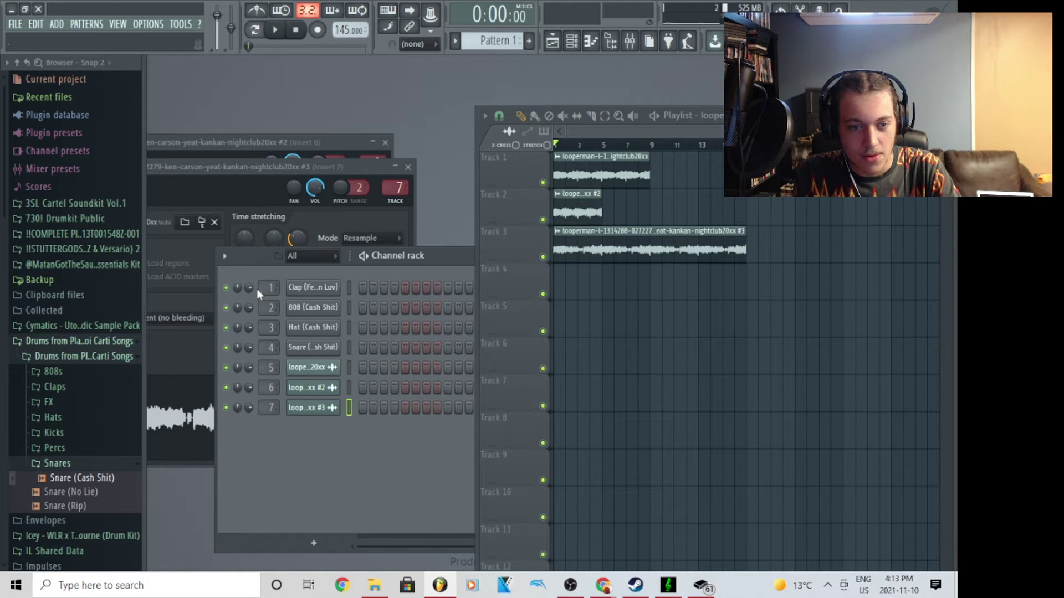
Step: Hide the channel rack, open the mixer and move the playlist and mixer windows apart
left_click(580, 46)
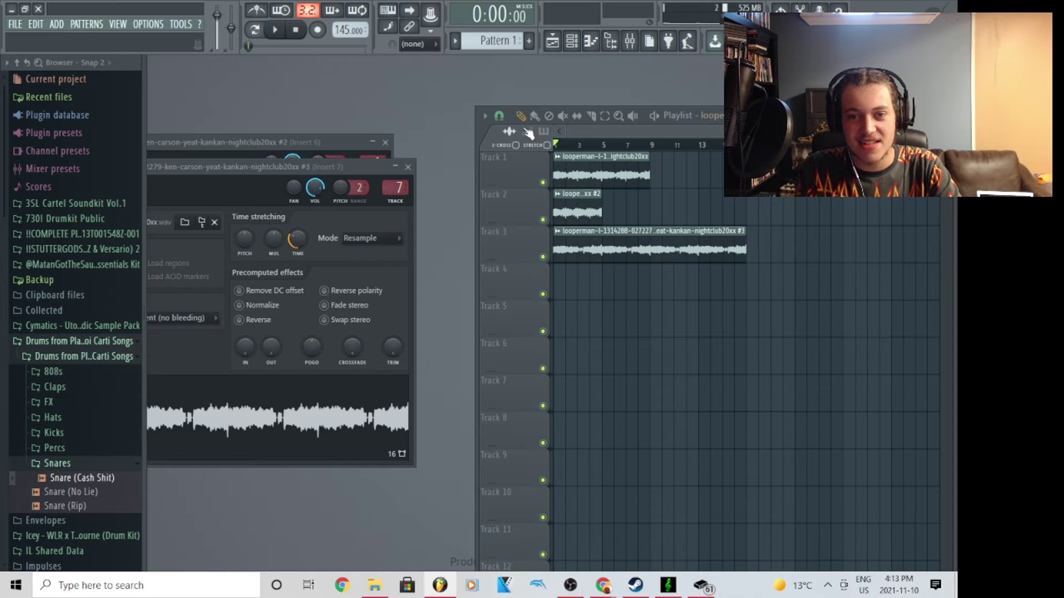
left_click_drag(482, 131, 468, 254)
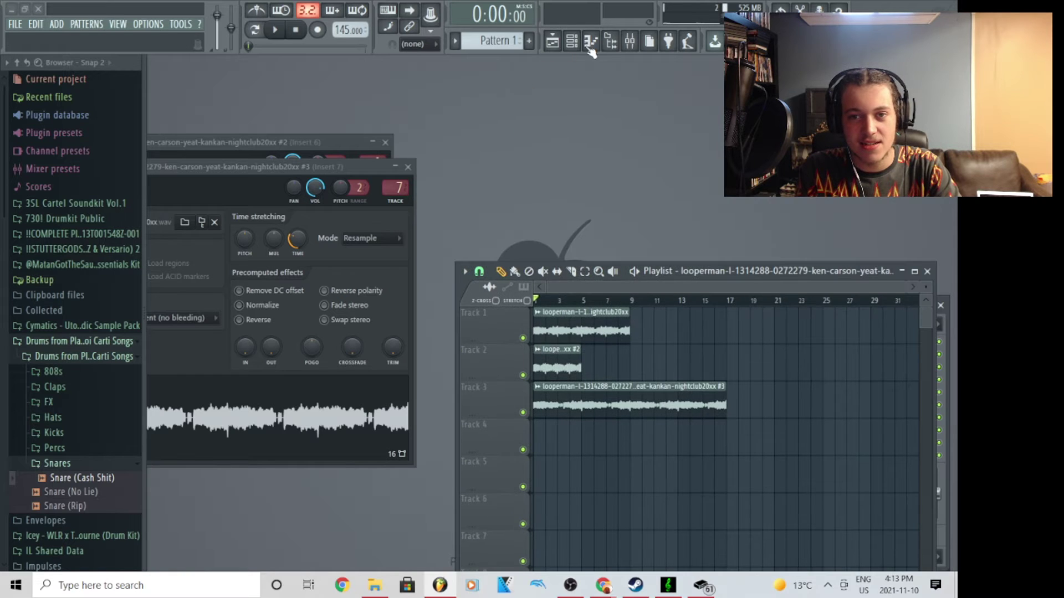
left_click(632, 42)
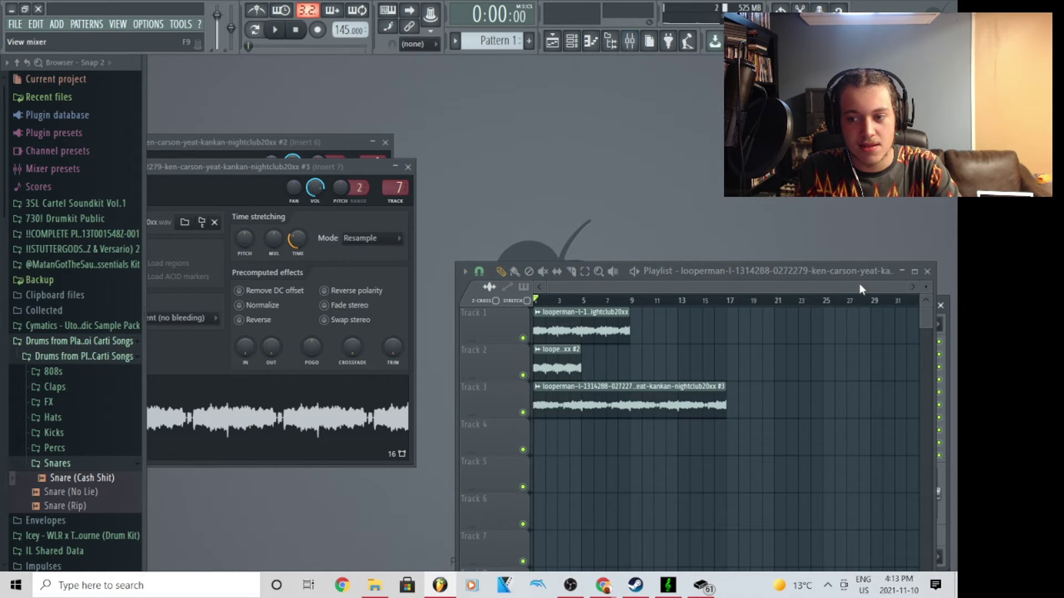
left_click_drag(461, 285, 294, 274)
left_click_drag(831, 305, 786, 91)
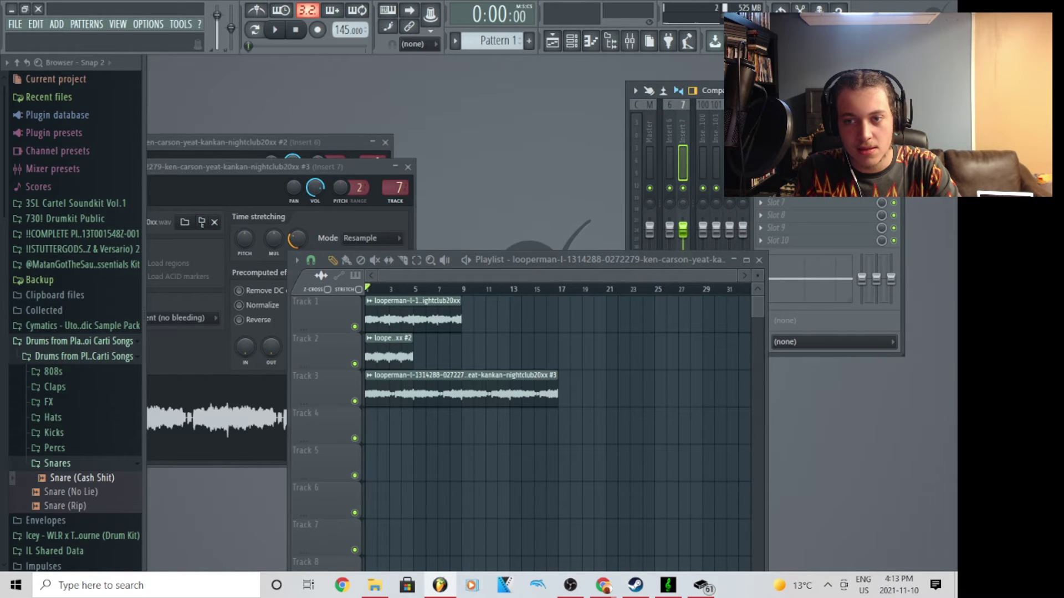
Step: Maximize the mixer behind the playlist and play the layered loops briefly
left_click(883, 91)
left_click(186, 130)
left_click(376, 134)
key("space")
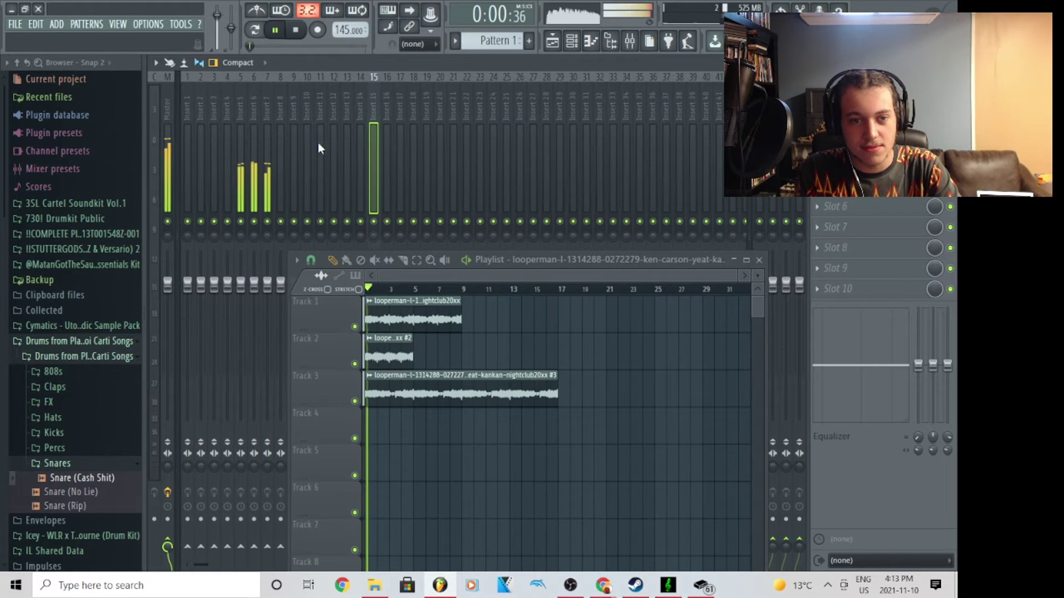
key("space")
Step: On Insert 5, lower all three equalizer bands to -18 dB and add Fruity Convolver in the first effect slot
left_click(241, 159)
left_click_drag(918, 370, 947, 425)
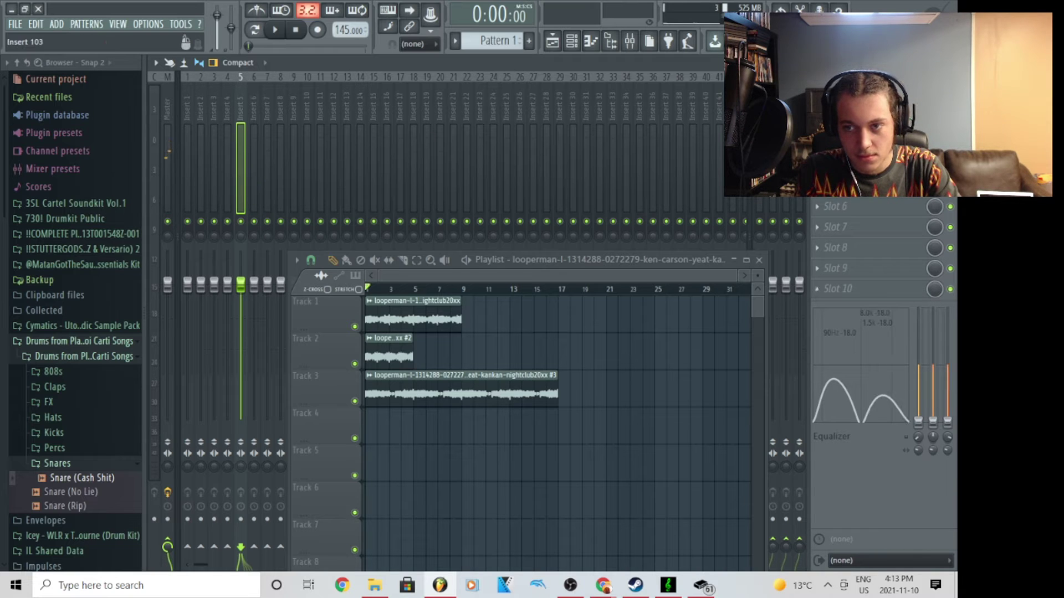
left_click(817, 104)
left_click(779, 97)
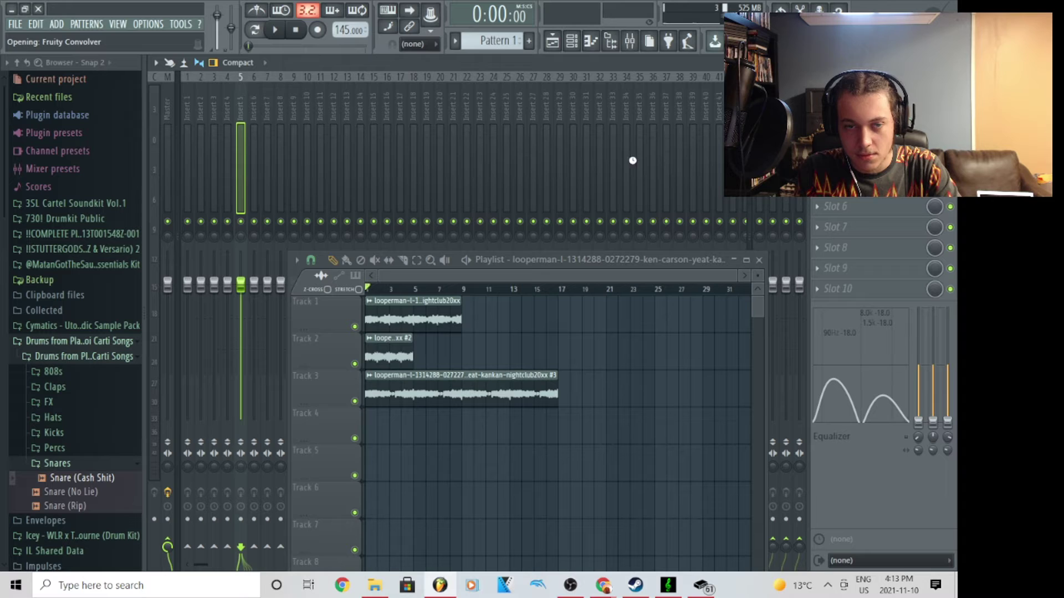
left_click(694, 194)
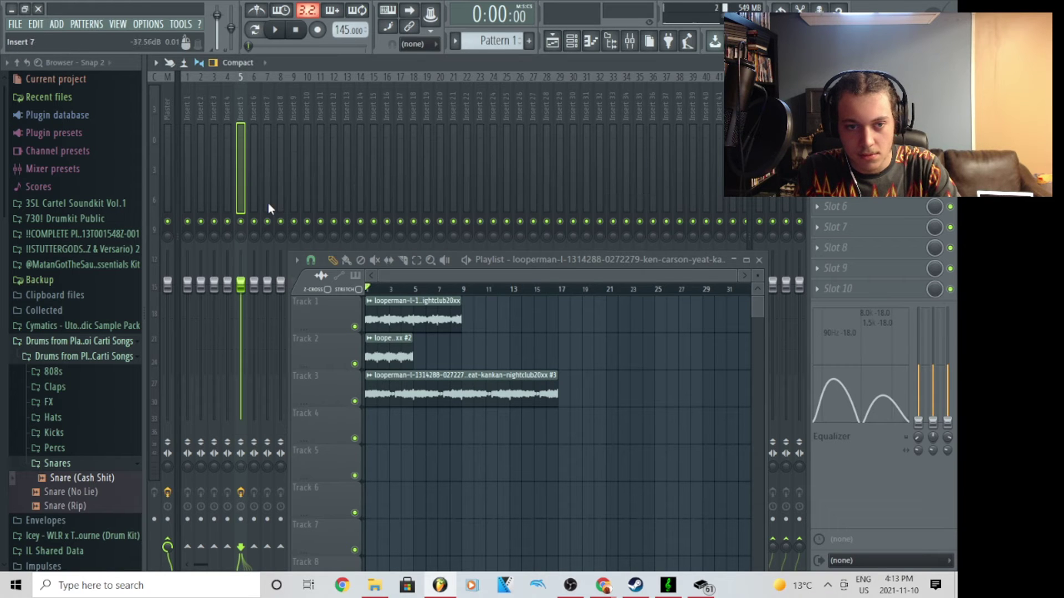
Step: On Insert 6, lower all three equalizer bands to -18 dB and load Fruity Convolver in slot 1 in place of Fruity Delay 2
left_click(252, 180)
left_click_drag(918, 365, 947, 391)
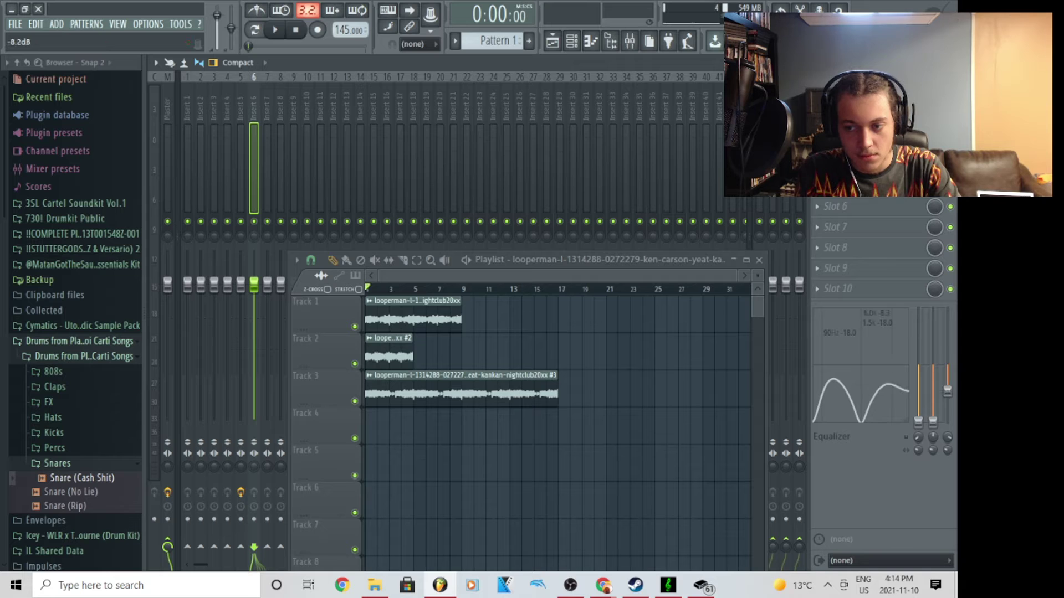
left_click(869, 287)
left_click(768, 111)
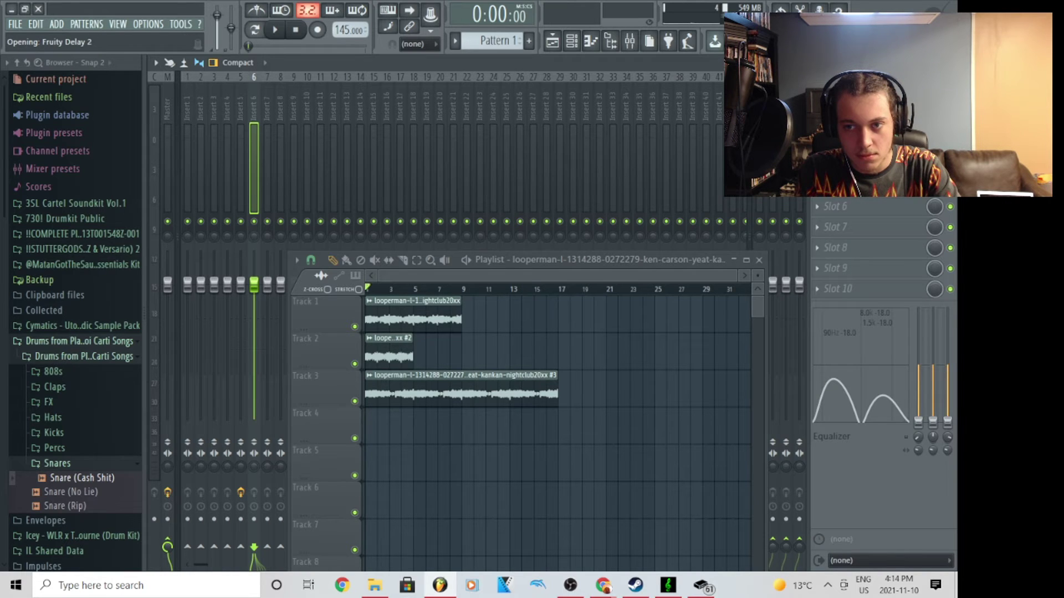
left_click(817, 104)
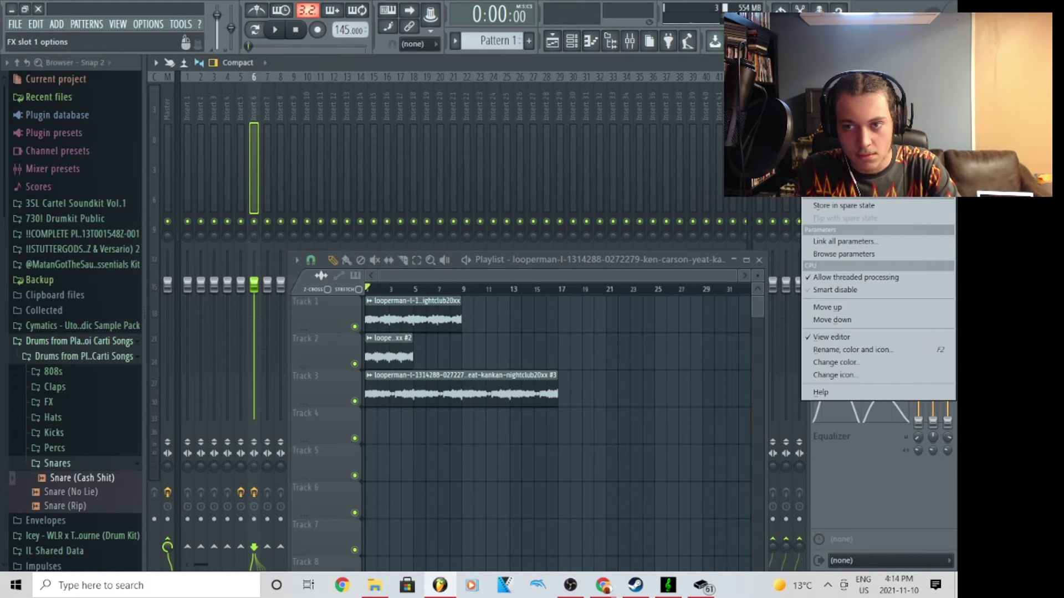
mouse_move(831, 115)
left_click(770, 85)
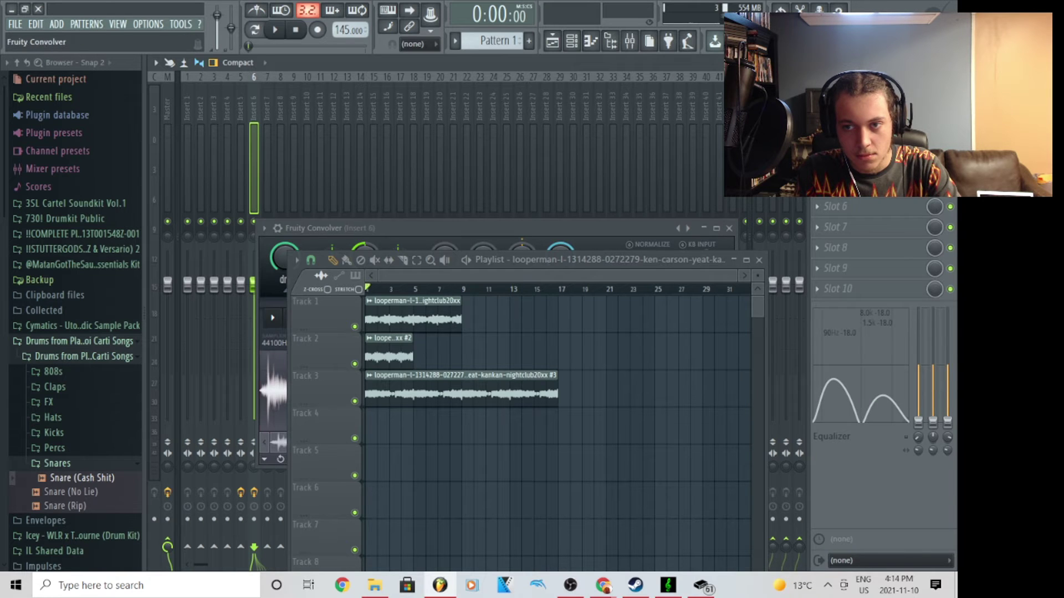
Step: Add Fruity Love Philter to slot 2 of Insert 6 and close both effect windows
left_click(818, 123)
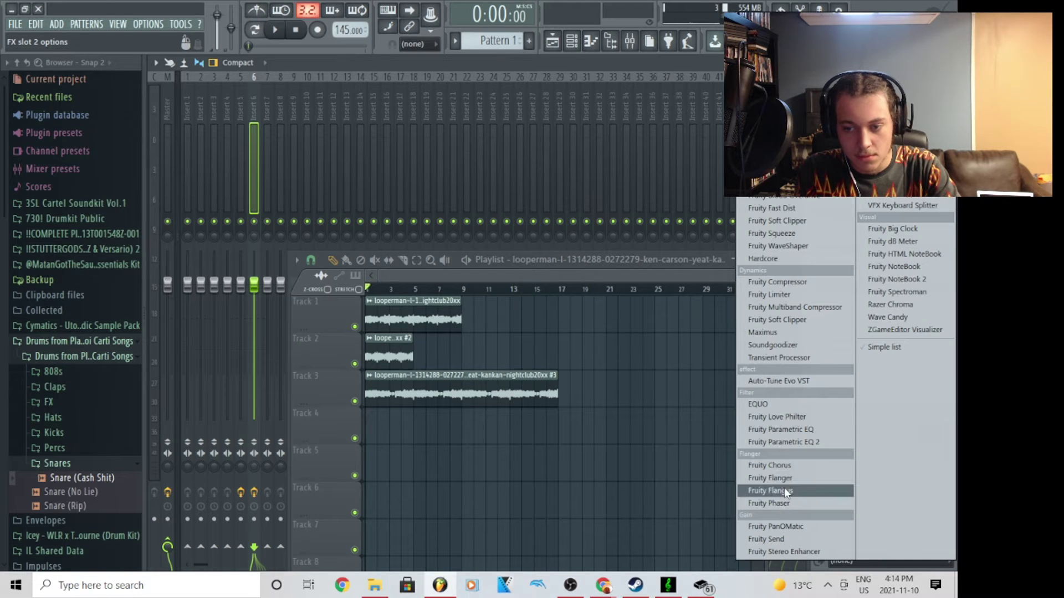
left_click(792, 421)
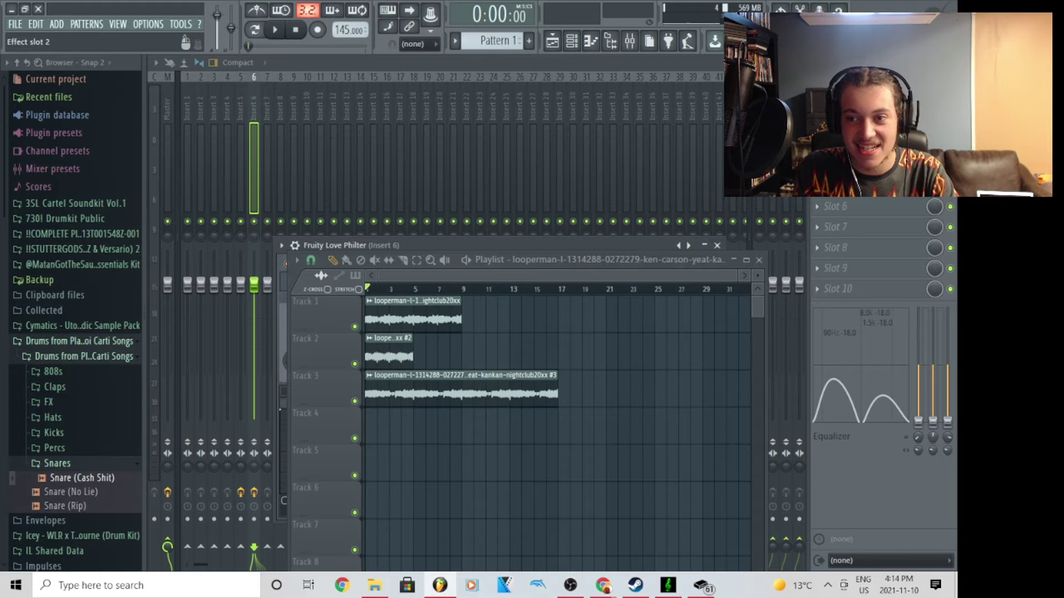
left_click_drag(613, 240, 580, 92)
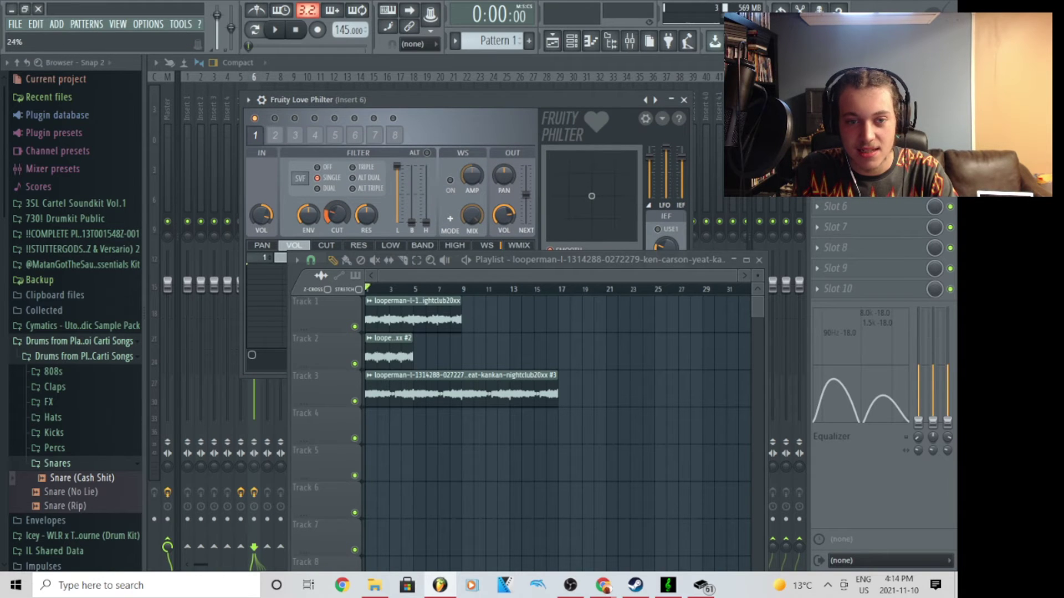
left_click(687, 102)
left_click_drag(392, 221, 629, 159)
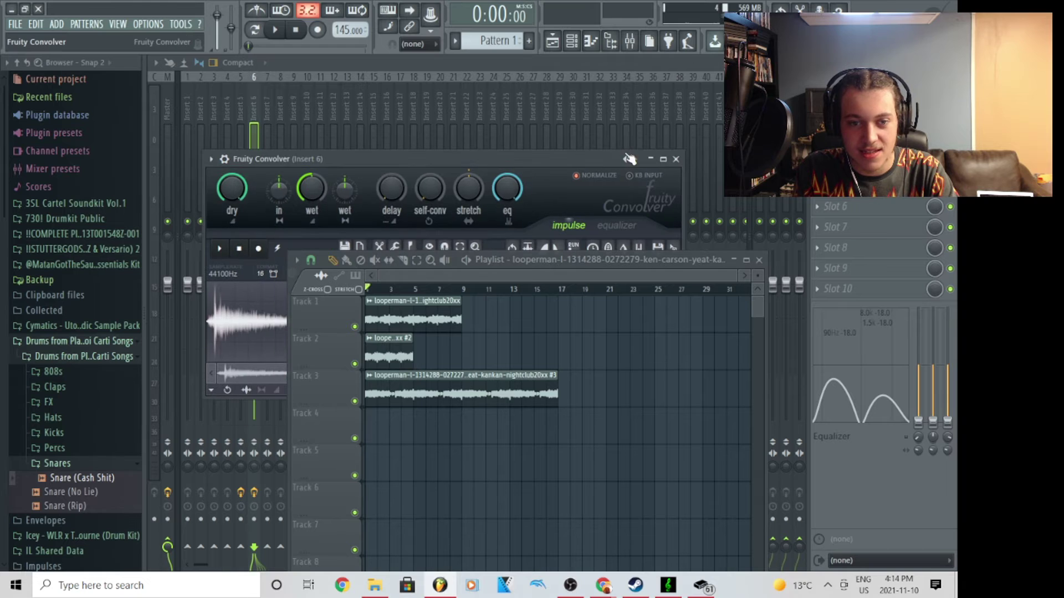
left_click(676, 159)
Step: Solo Track 2 and listen to the shortened #2 loop through its effects
key("space")
left_click(354, 326, "ctrl")
left_click(356, 365, "ctrl")
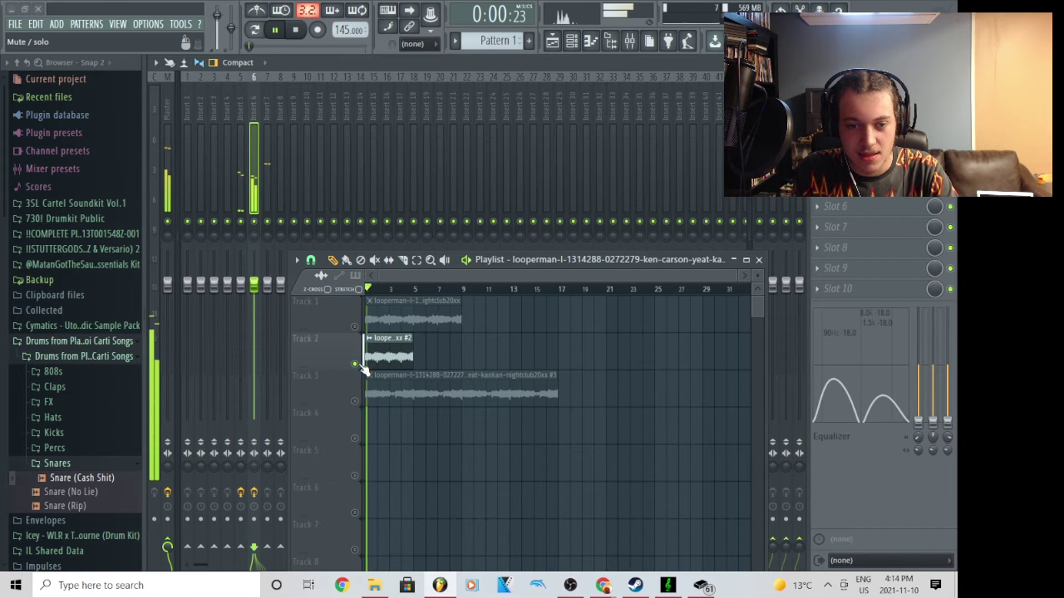
key("space")
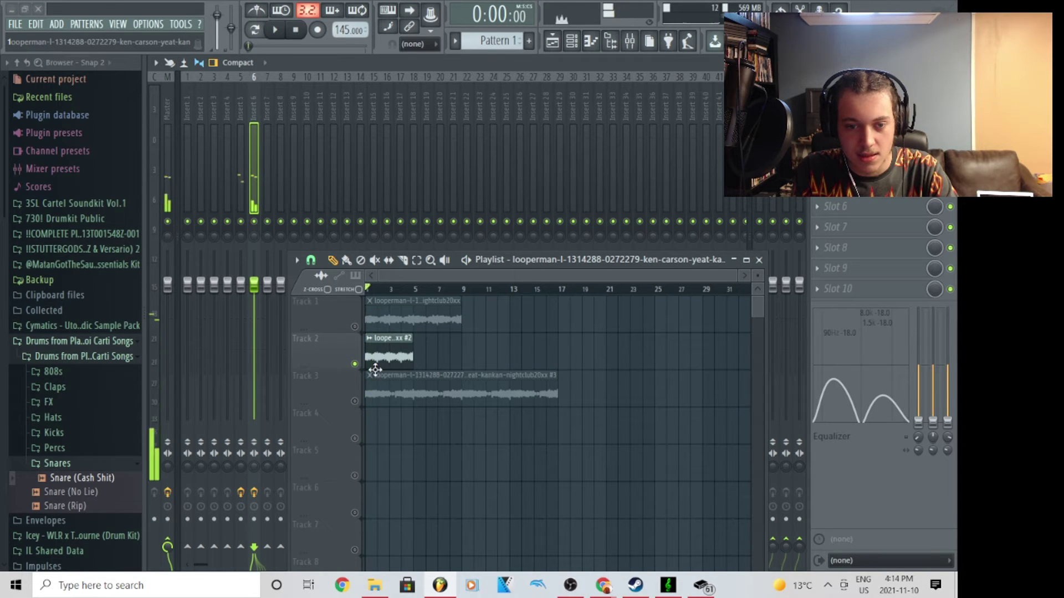
Step: Solo Track 3 for playback and lower all three equalizer bands of Insert 7 to -18 dB
left_click(355, 402, "ctrl")
key("space")
key("space")
left_click(269, 184)
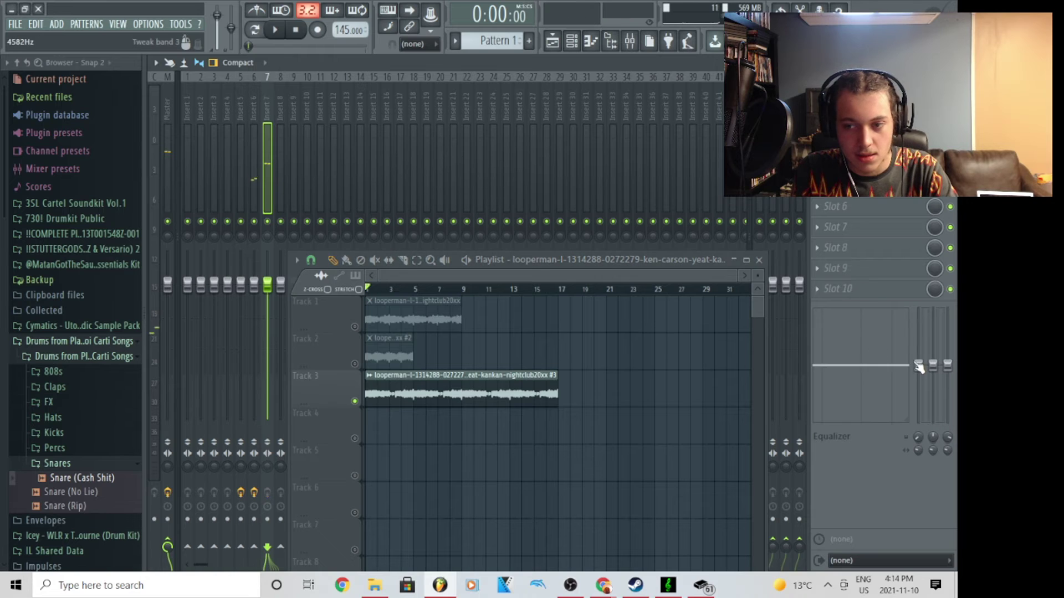
key("space")
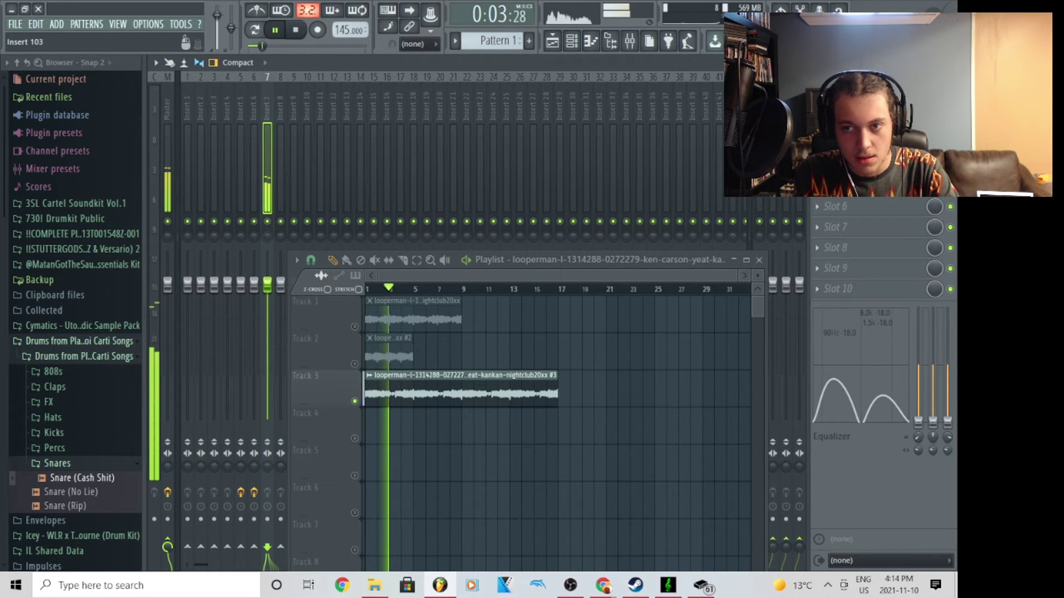
Step: Add Fruity Love Philter to slot 1 of Insert 7 and lower that insert's volume fader slightly
left_click(818, 105)
left_click(787, 417)
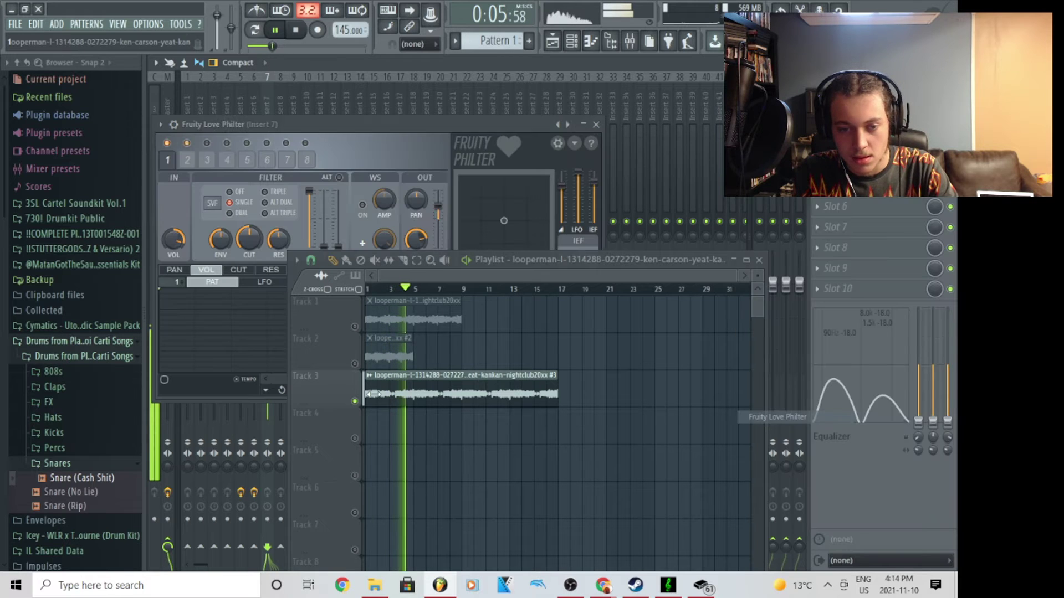
left_click(597, 124)
left_click_drag(263, 302, 263, 333)
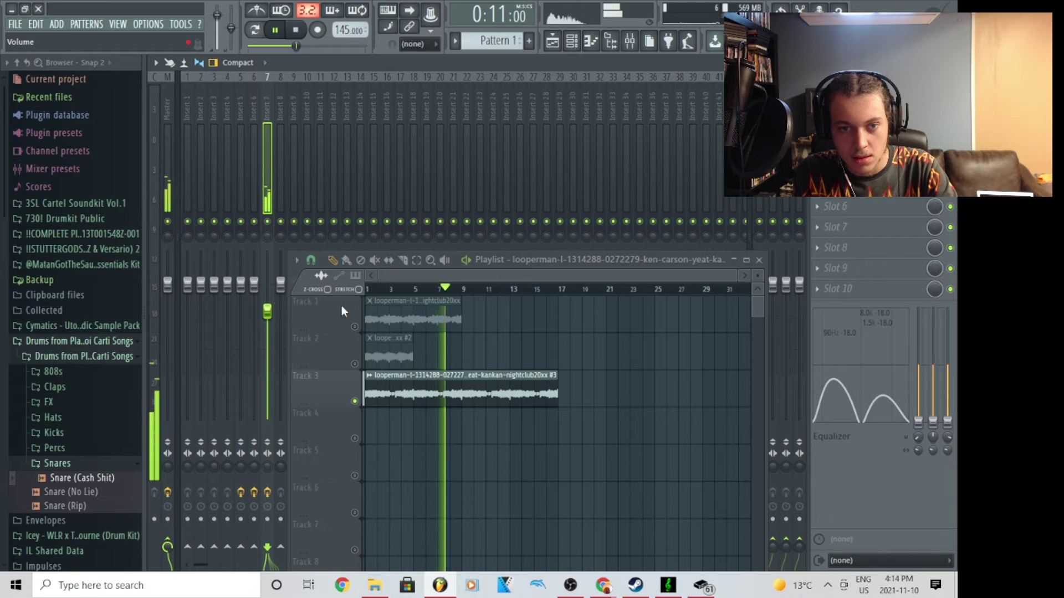
key("space")
Step: Move the #3 loop on Track 3 to bar 9, then unmute Track 1 and repeat its loop at bars 9 and 17
left_click_drag(391, 375, 488, 375)
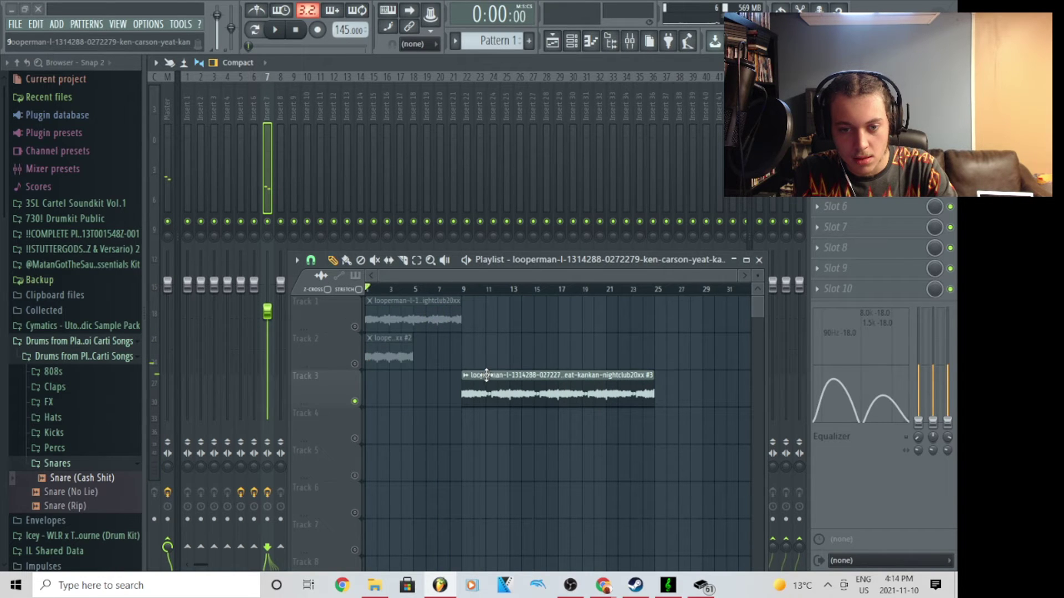
left_click(355, 326)
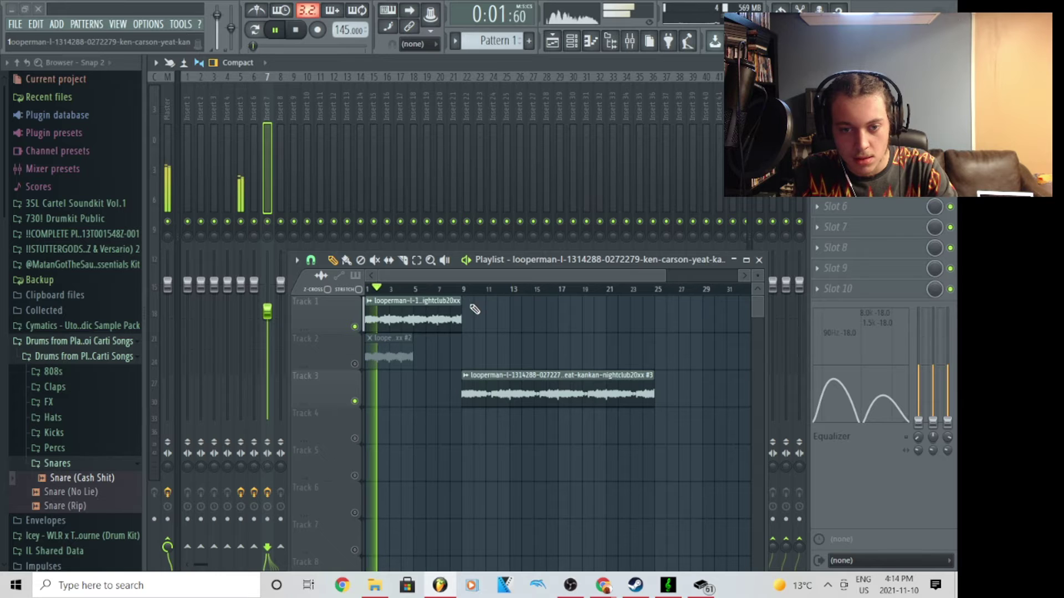
left_click(463, 288)
left_click(468, 319)
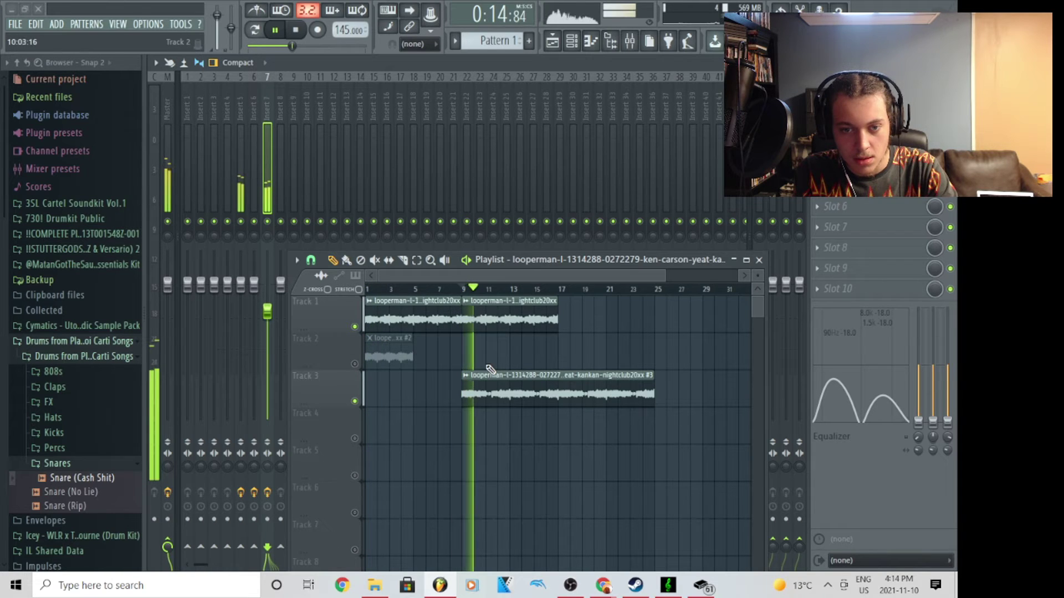
left_click(563, 317)
Step: Move the #2 loop on Track 2 to bar 25, repeat it at bar 29, and add another Track 1 loop at bar 25
scroll(459, 333, "down", 1)
left_click_drag(387, 349, 617, 347)
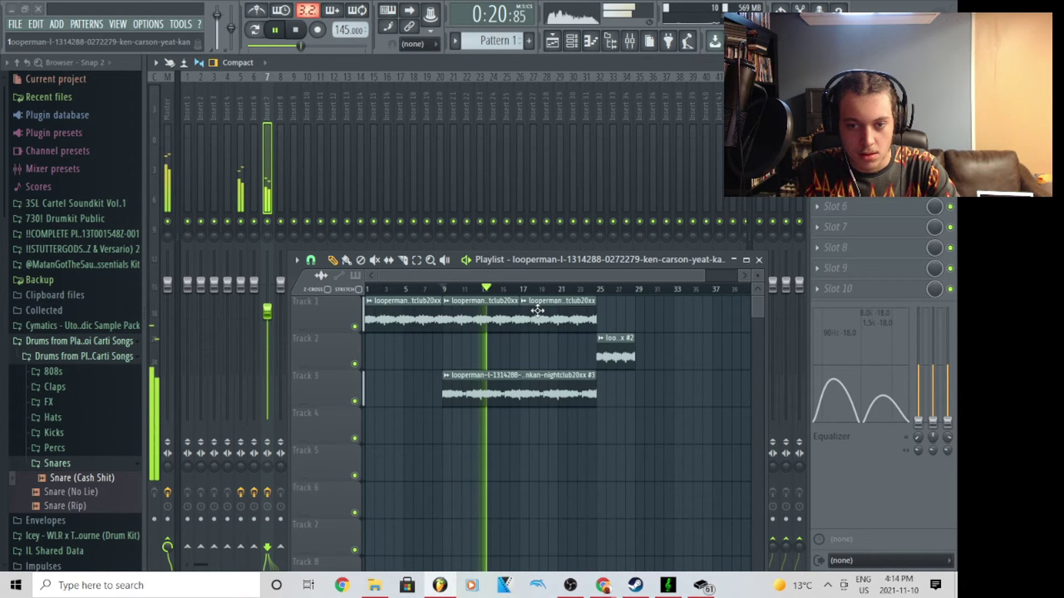
left_click(581, 289)
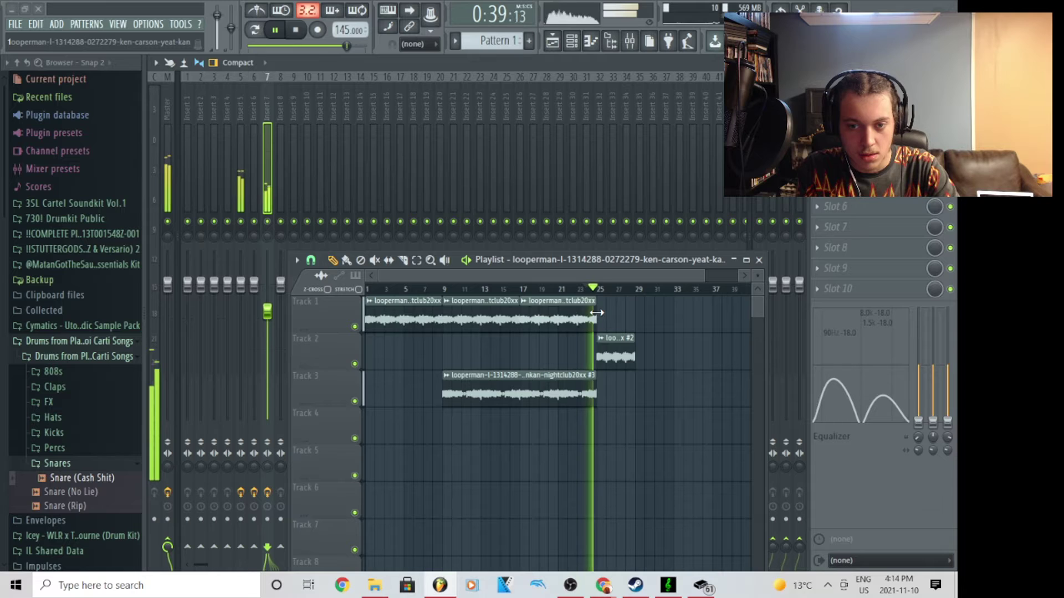
left_click(604, 322)
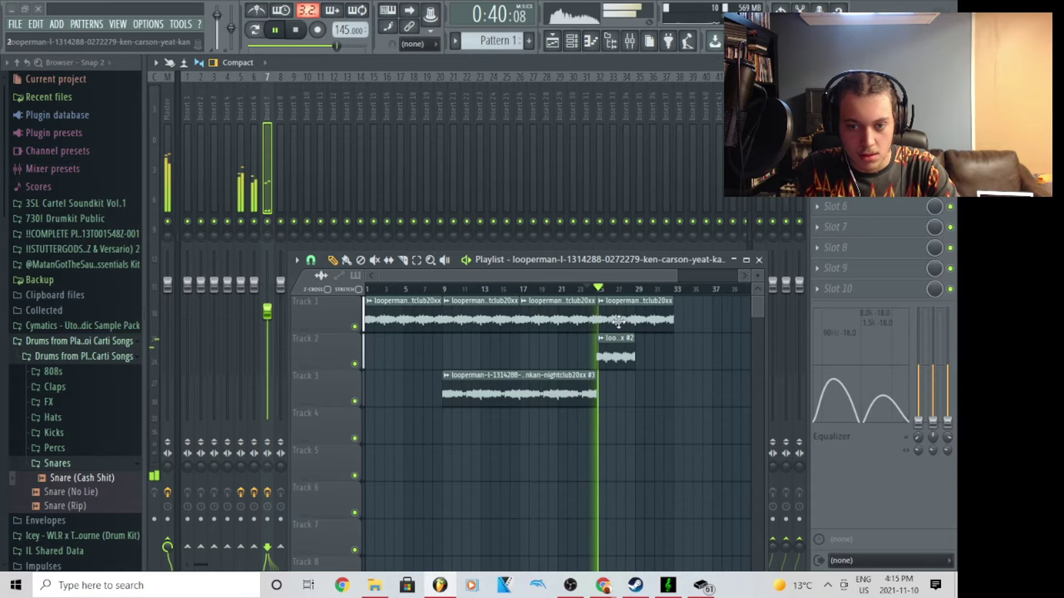
left_click(642, 341)
Step: Copy the loop clips spanning bars 9 to 33 on Tracks 1 to 3 and place the pasted set after the existing arrangement
scroll(577, 305, "down", 2)
left_click(415, 261)
key("space")
left_click_drag(620, 310, 449, 376)
key("ctrl+c")
key("ctrl+v")
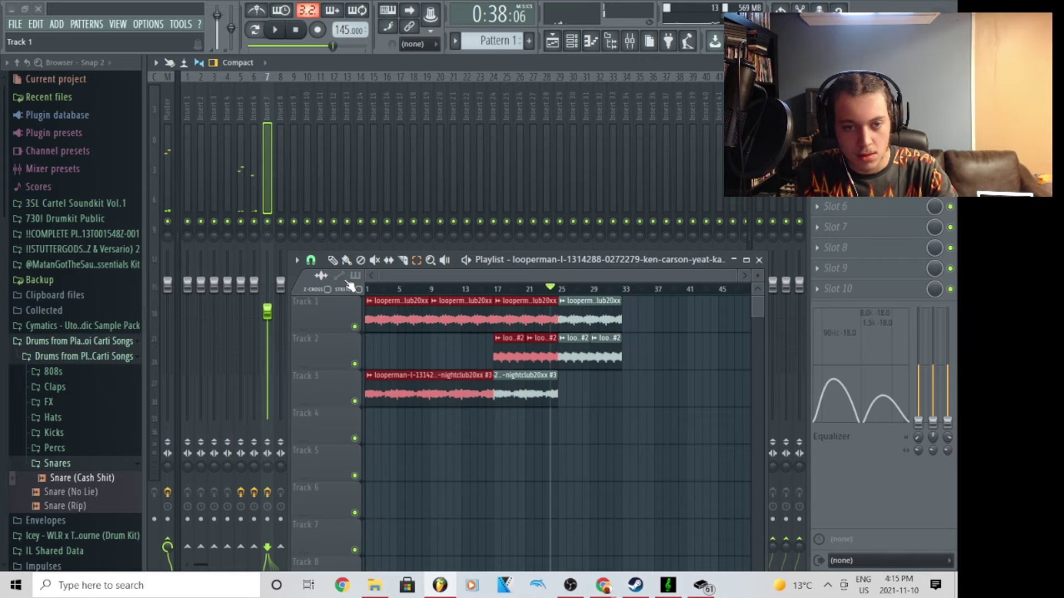
left_click_drag(381, 312, 637, 299)
scroll(636, 296, "down", 2)
Step: Bring up the channel rack, extend the pattern with late Hat steps and fill the Hat channel on every second step
left_click(552, 41)
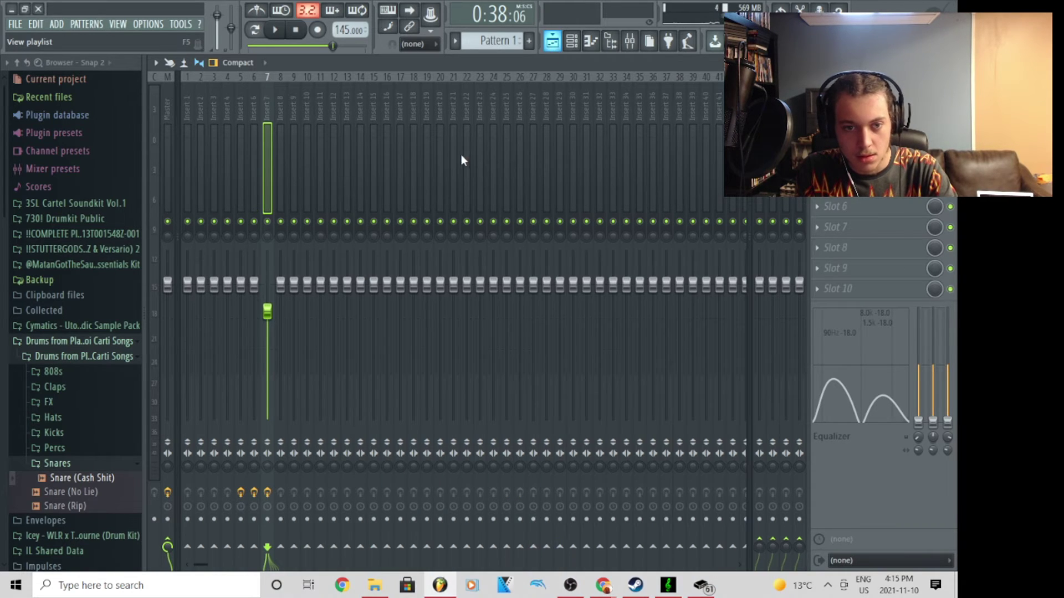
left_click(572, 42)
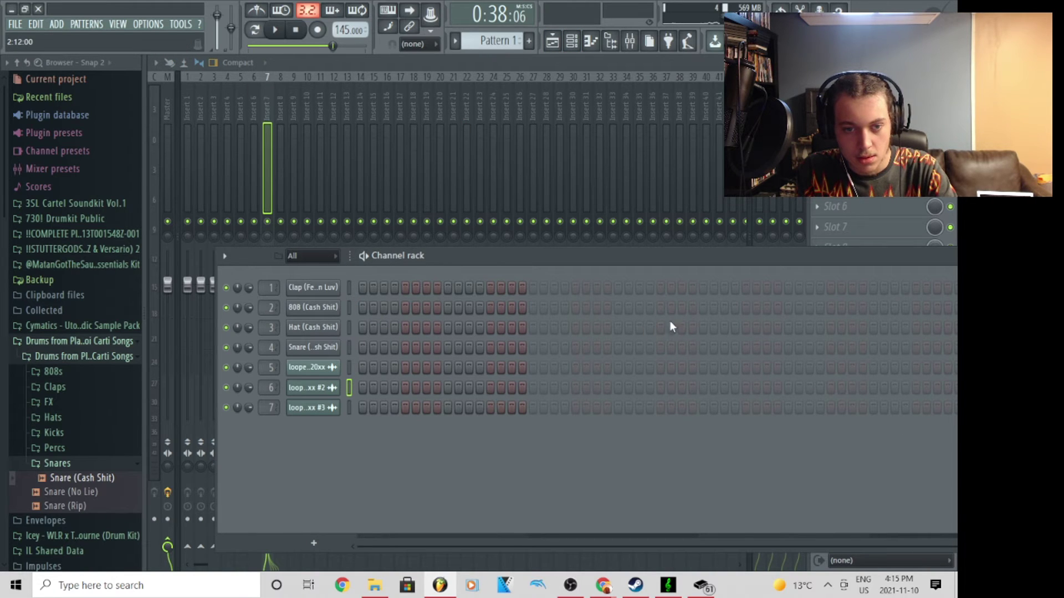
left_click(863, 328)
right_click(320, 325)
left_click(373, 328)
left_click(948, 327)
right_click(322, 327)
left_click(487, 363)
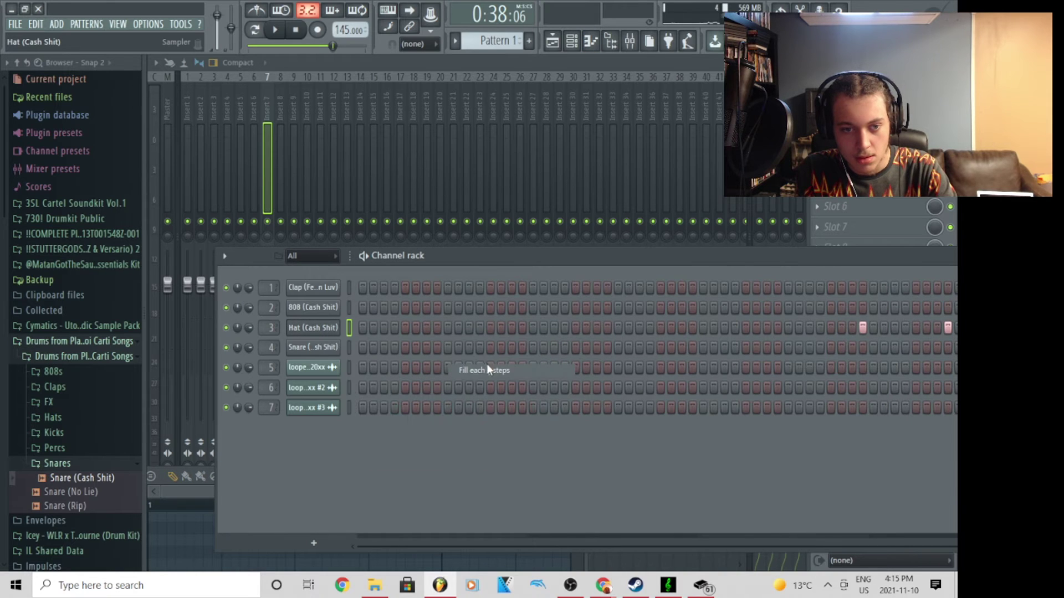
Step: Program Clap hits on steps 9, 25, 41 and 57 and 808 hits on steps 1, 7, 17 and 29
left_click(448, 288)
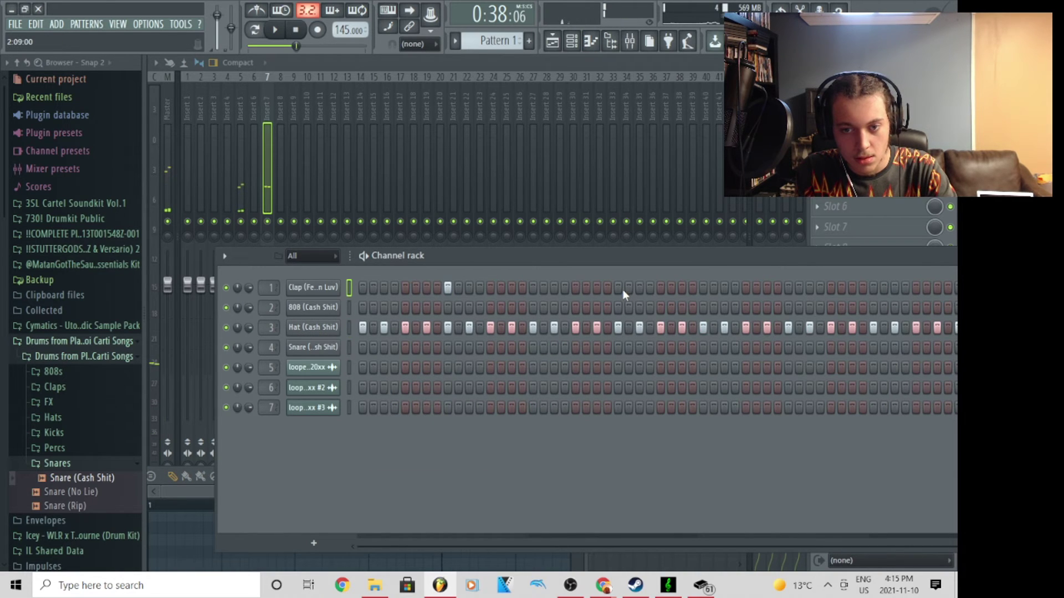
mouse_move(864, 263)
left_mouse_down()
mouse_move(723, 276)
mouse_move(849, 262)
left_mouse_up()
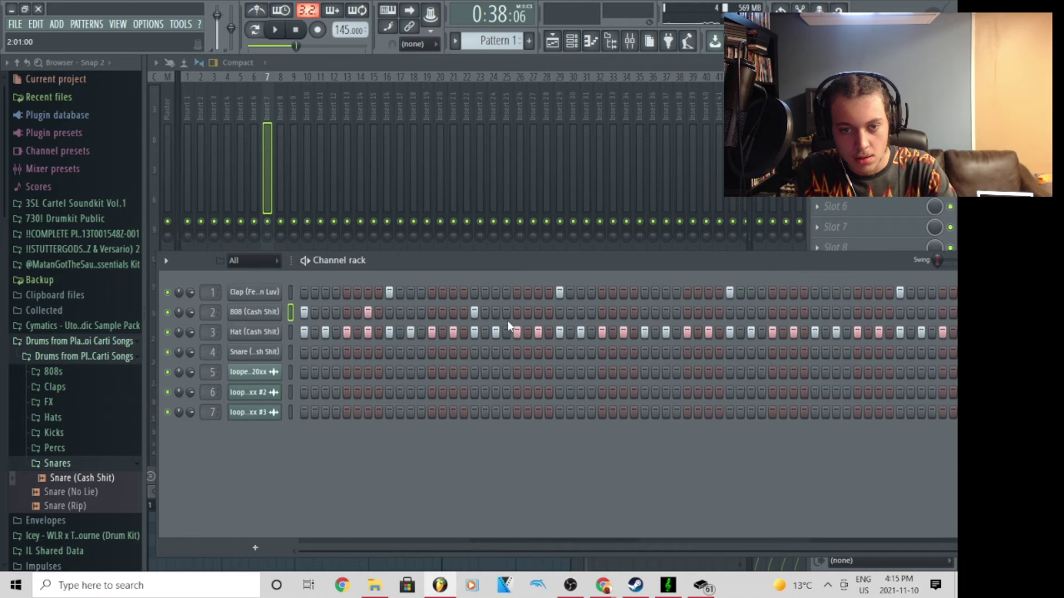
key("space")
key("space")
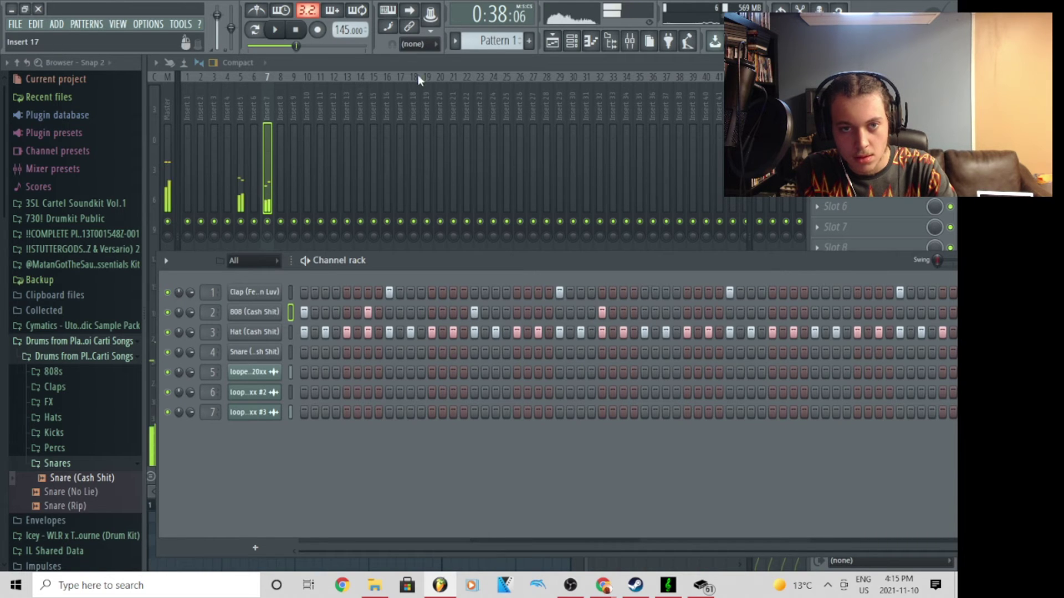
Step: Switch playback to pattern mode and open the 808 (Cash Shit) channel in the piano roll, positioned over the channel rack
left_click(452, 44)
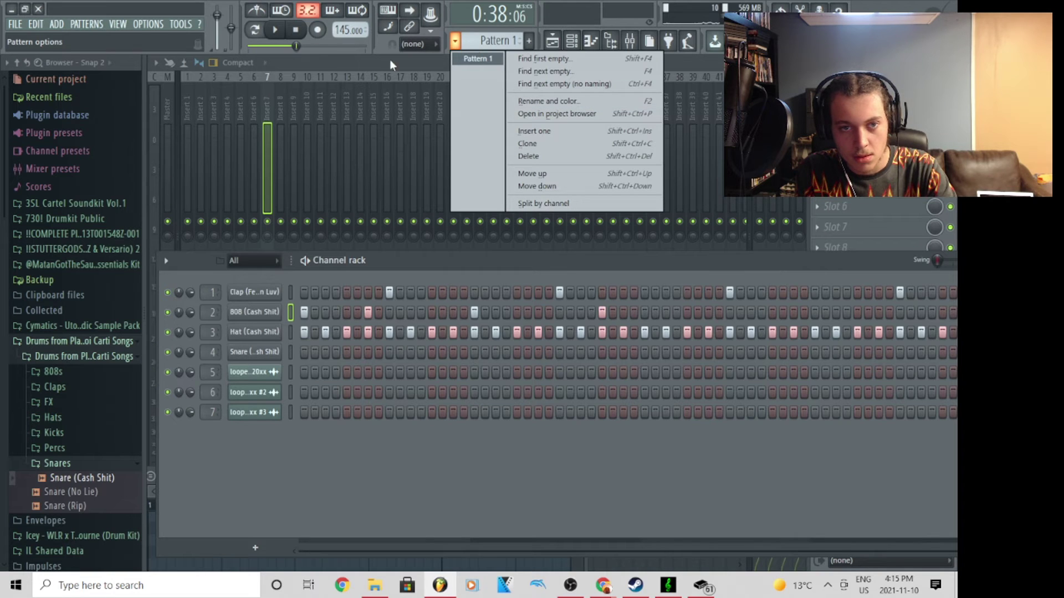
left_click(265, 30)
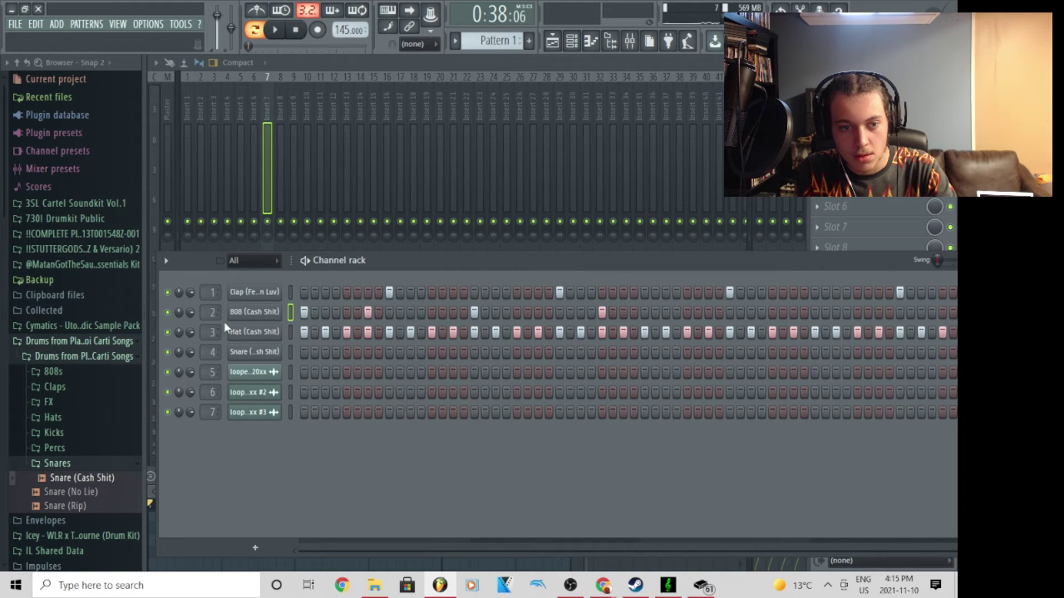
right_click(271, 313)
left_click(307, 313)
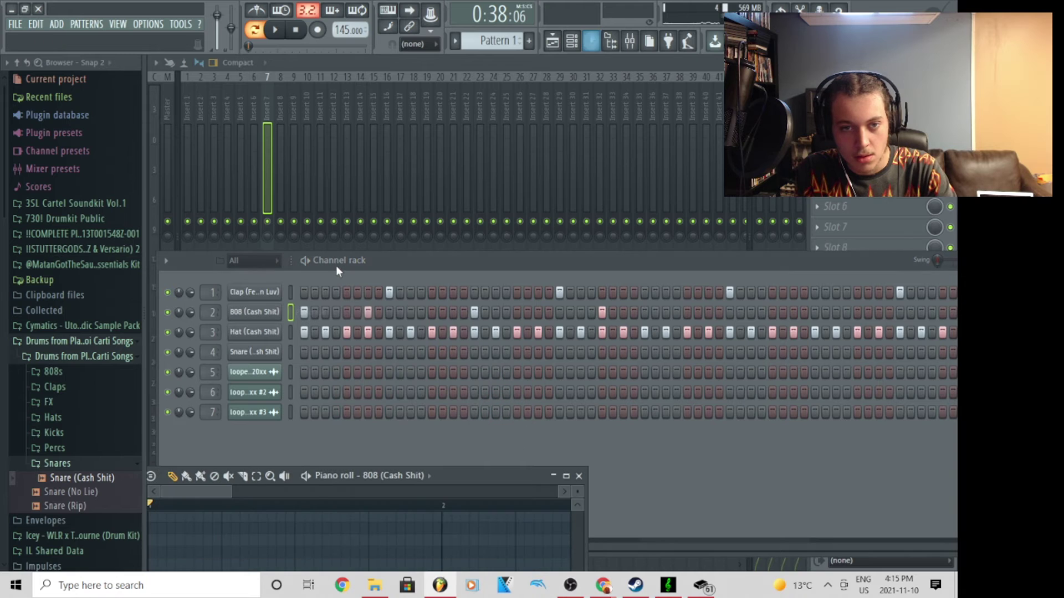
left_click_drag(476, 476, 556, 229)
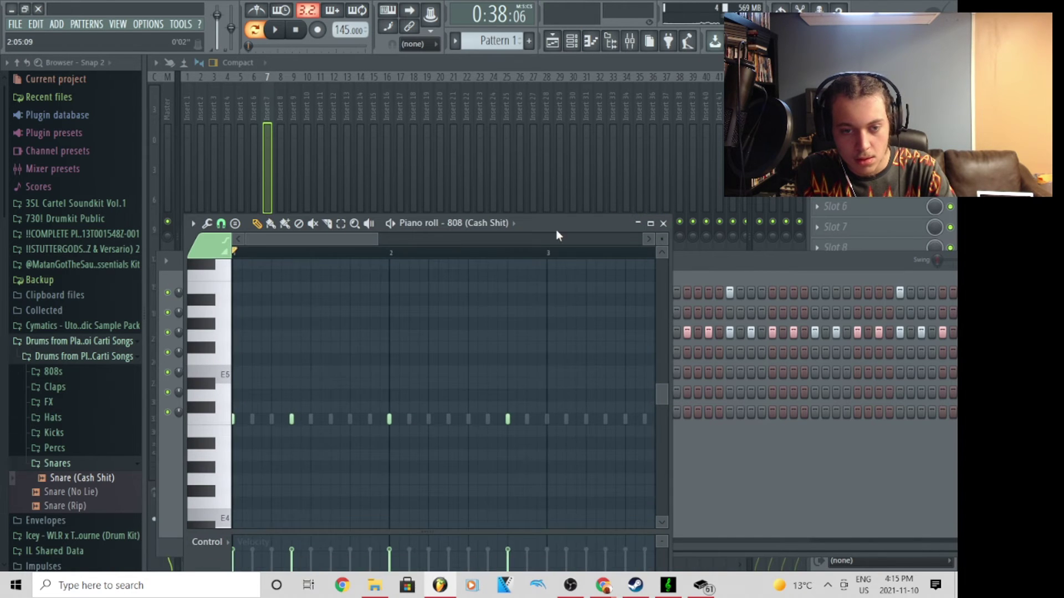
Step: Select all the 808 notes, raise them four octaves to C9 and audition the pattern
left_click(337, 233)
left_click_drag(425, 371, 3, 580)
key("space")
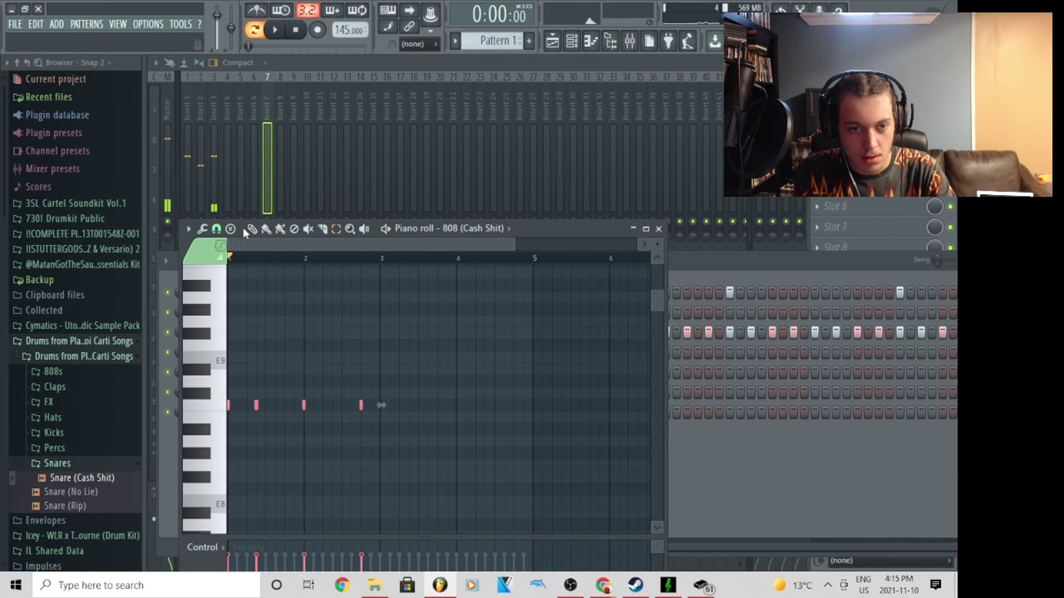
scroll(273, 259, "up", 4)
key("space")
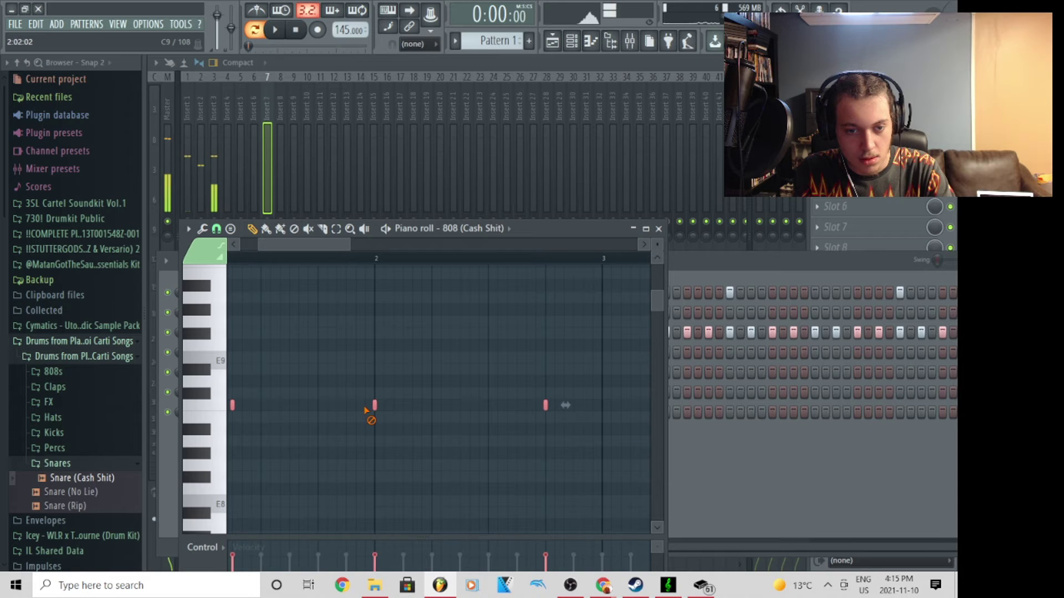
Step: Remove the 808 note at the start of bar 2 and move the last note to step 5 of that bar
left_click(436, 407)
right_click(452, 408)
key("space")
left_click_drag(547, 409, 432, 408)
key("space")
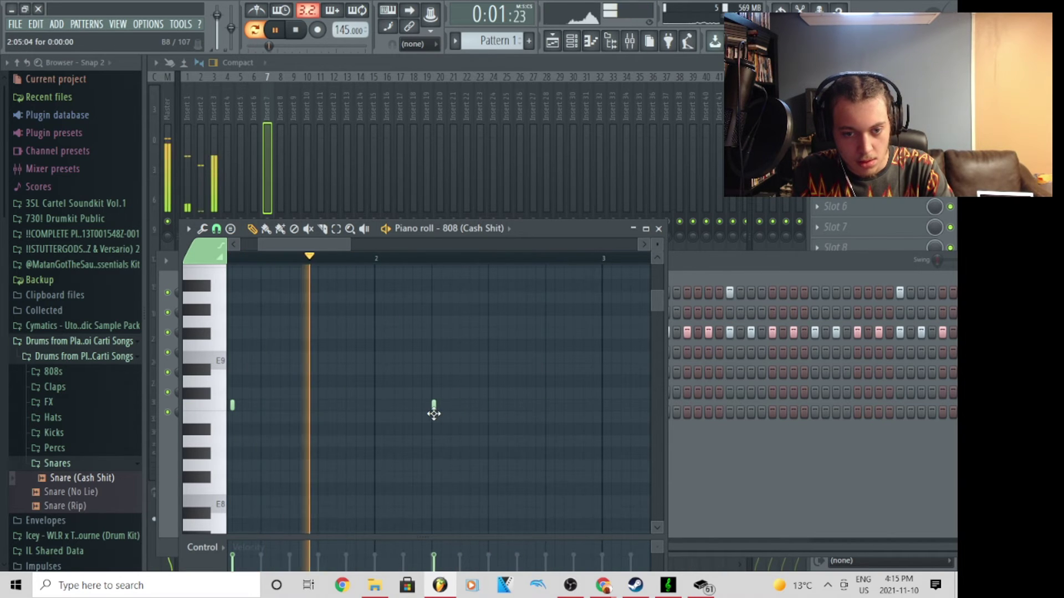
key("space")
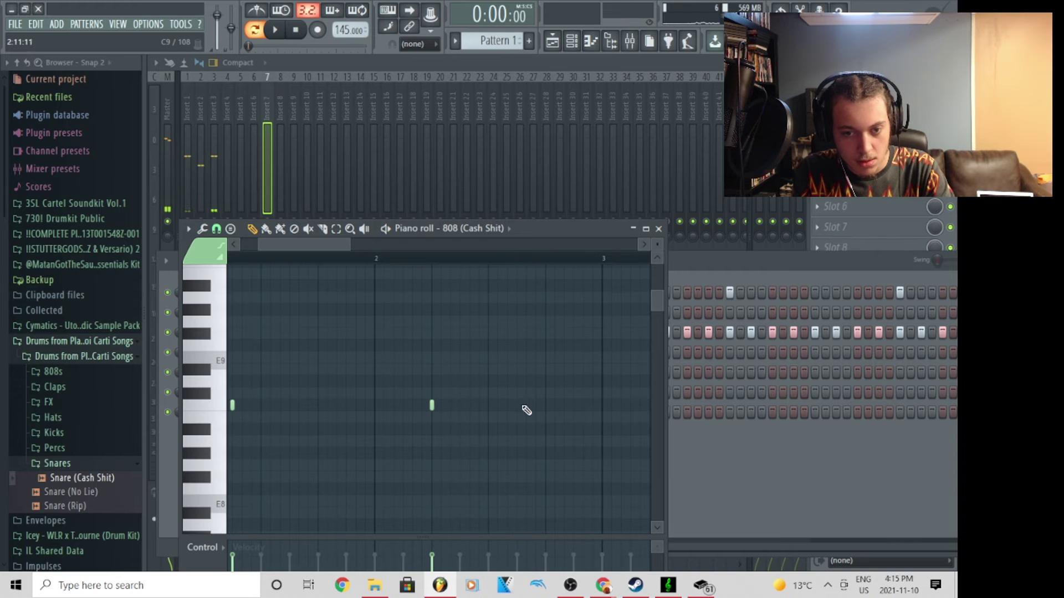
Step: Add C9 808 notes on steps 1 and 5 of bar 3 and play the pattern from just before it
scroll(517, 267, "down", 2)
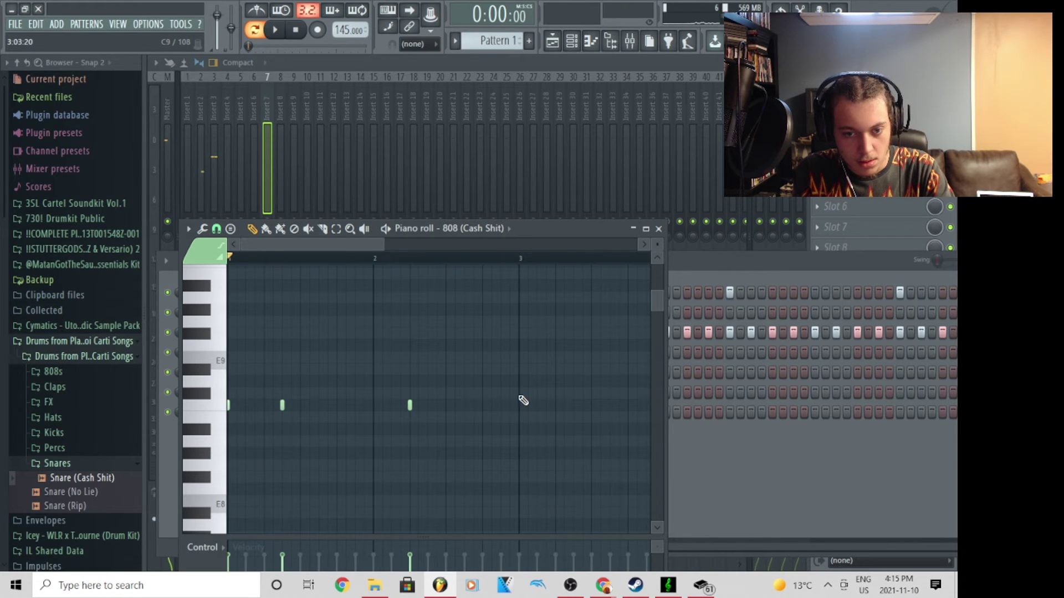
left_click(514, 257)
scroll(537, 402, "up", 2)
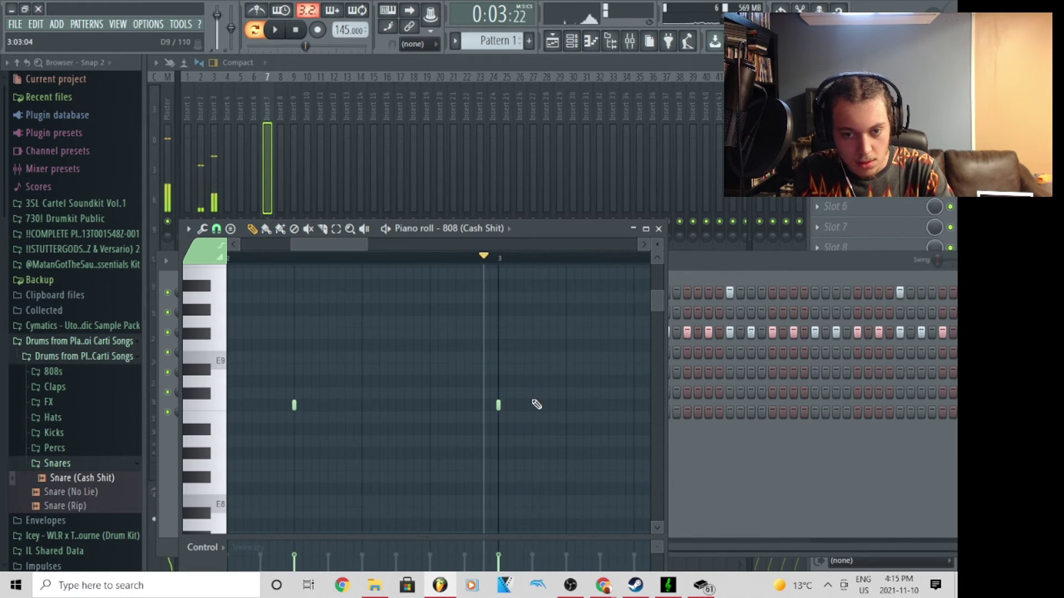
left_click(564, 408)
key("space")
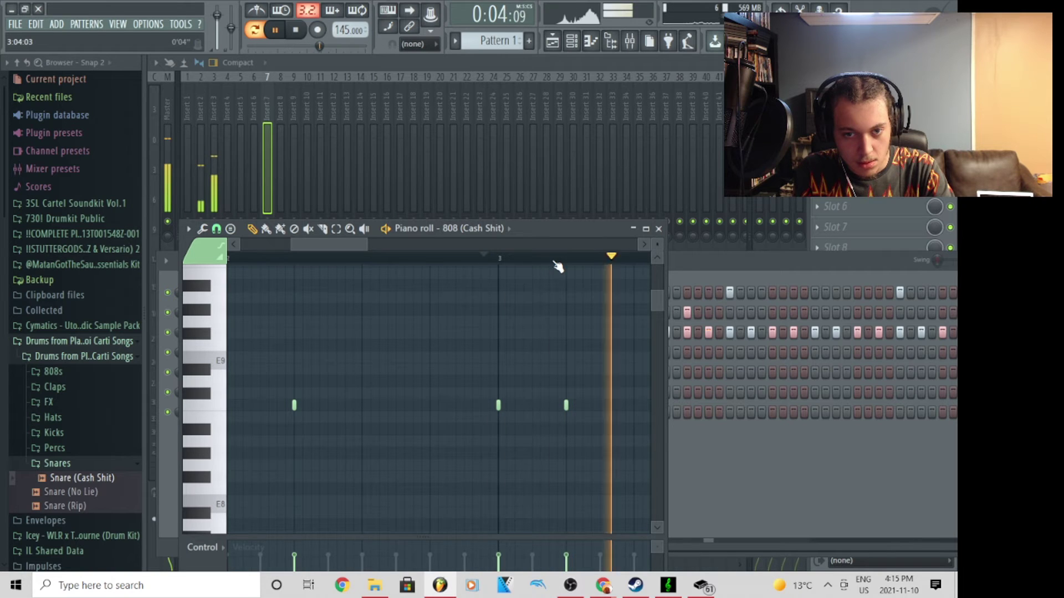
Step: Move the second 808 note of bar 3 to step 7 and audition the new timing
key("space")
scroll(557, 263, "down", 2)
key("space")
key("space")
left_click_drag(533, 407, 551, 410)
key("space")
key("space")
Step: Add C9 808 notes on steps 5, 9 and 11 of bar 4, auditioning the pattern between placements
key("space")
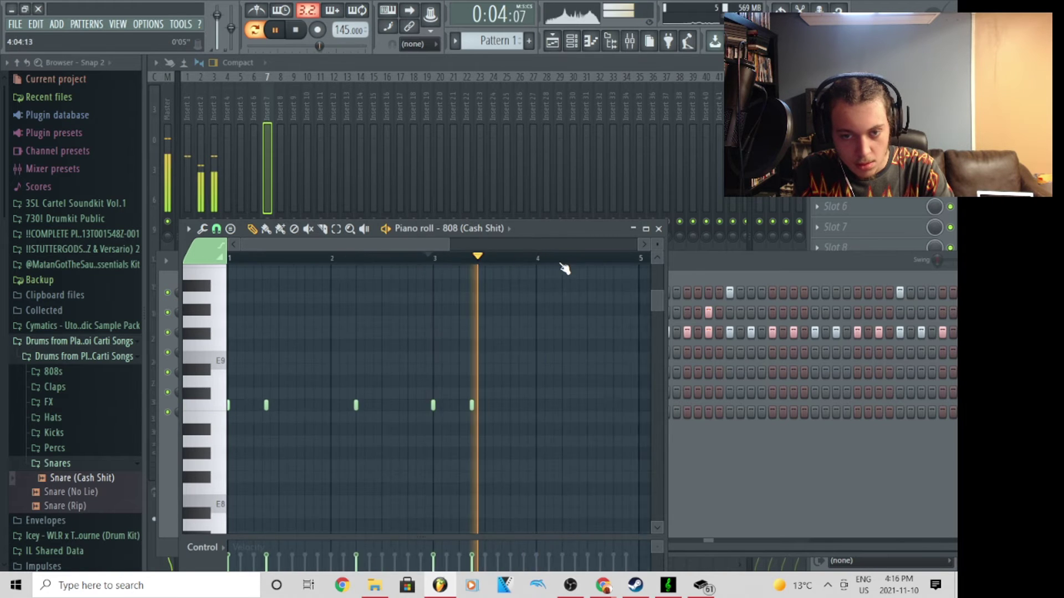
scroll(562, 267, "up", 2)
key("space")
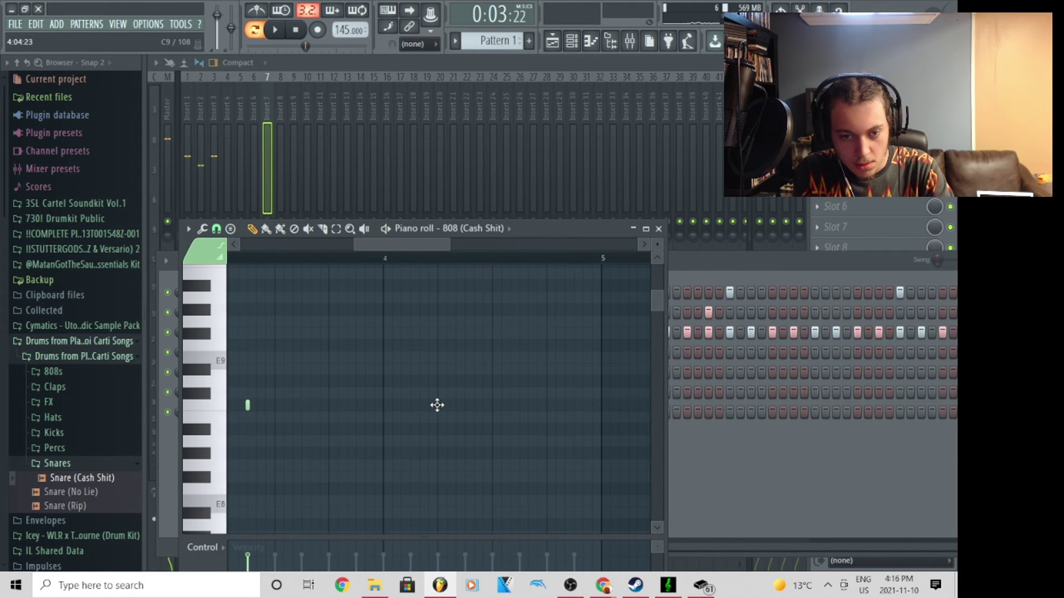
left_click(437, 405)
key("space")
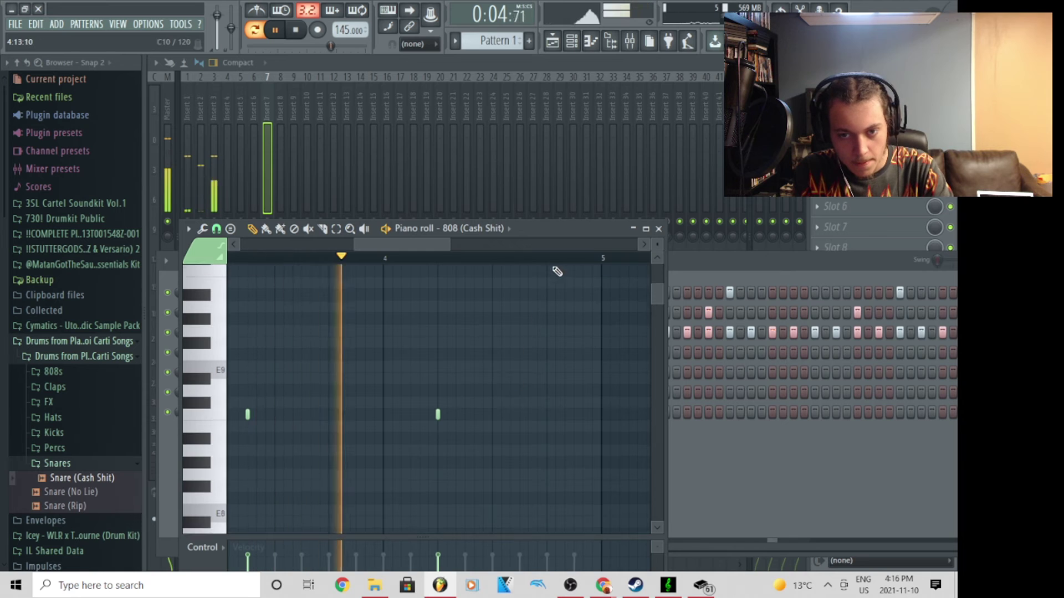
scroll(527, 415, "up", 2)
key("space")
left_click(492, 477)
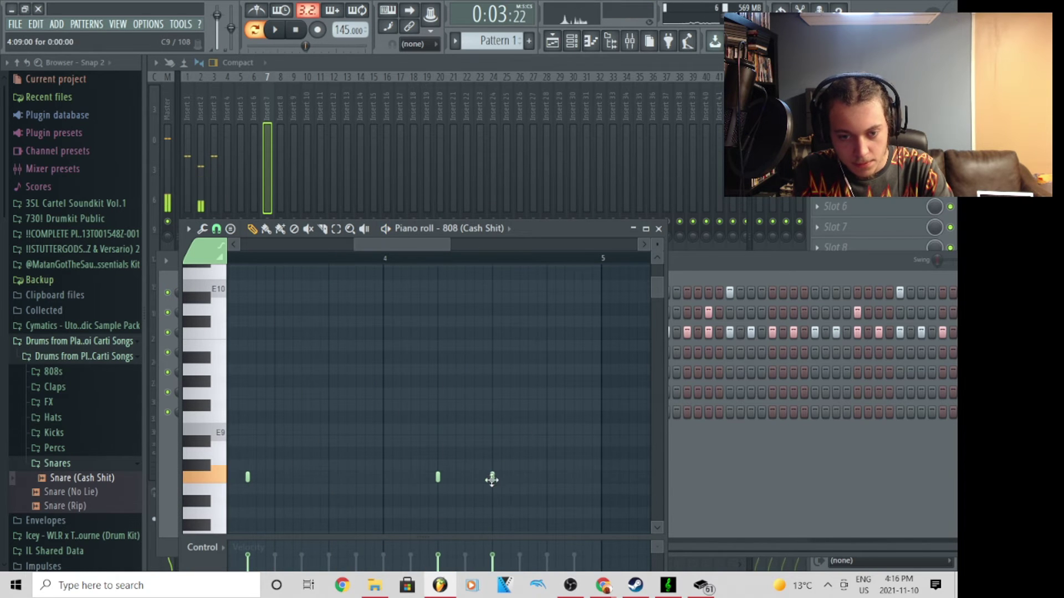
left_click(519, 477)
key("space")
key("space")
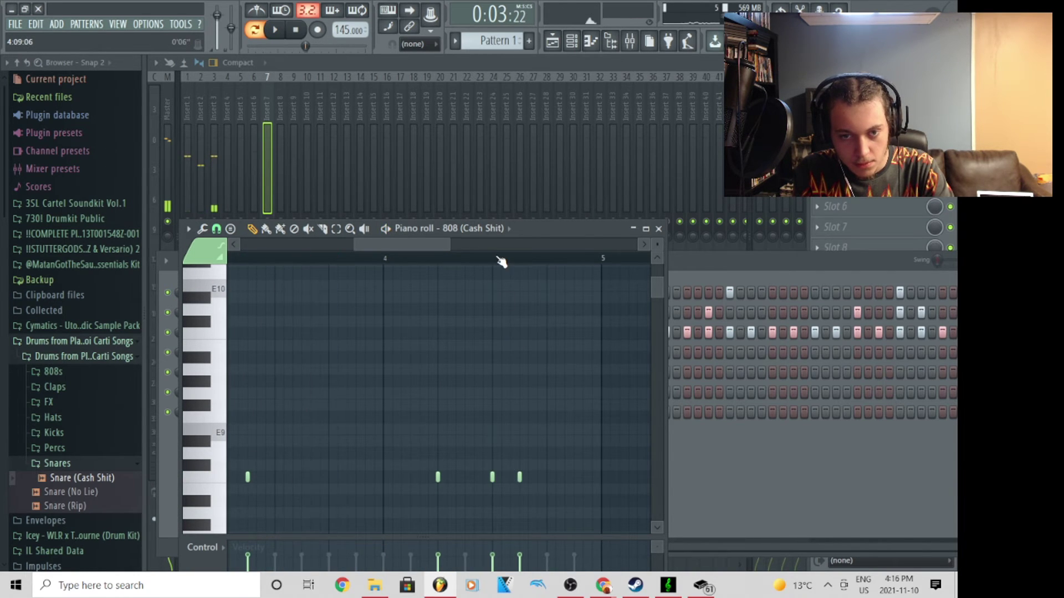
scroll(501, 260, "down", 5)
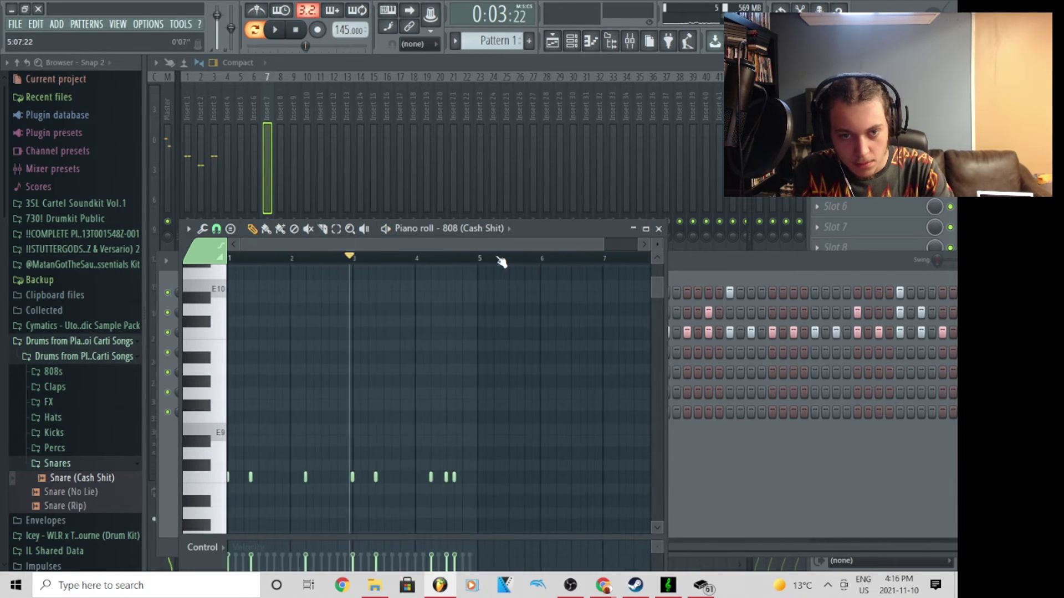
Step: Bring up the playlist, place a Pattern 1 clip on Track 4 at bar 9 and play the song from there
left_click(560, 46)
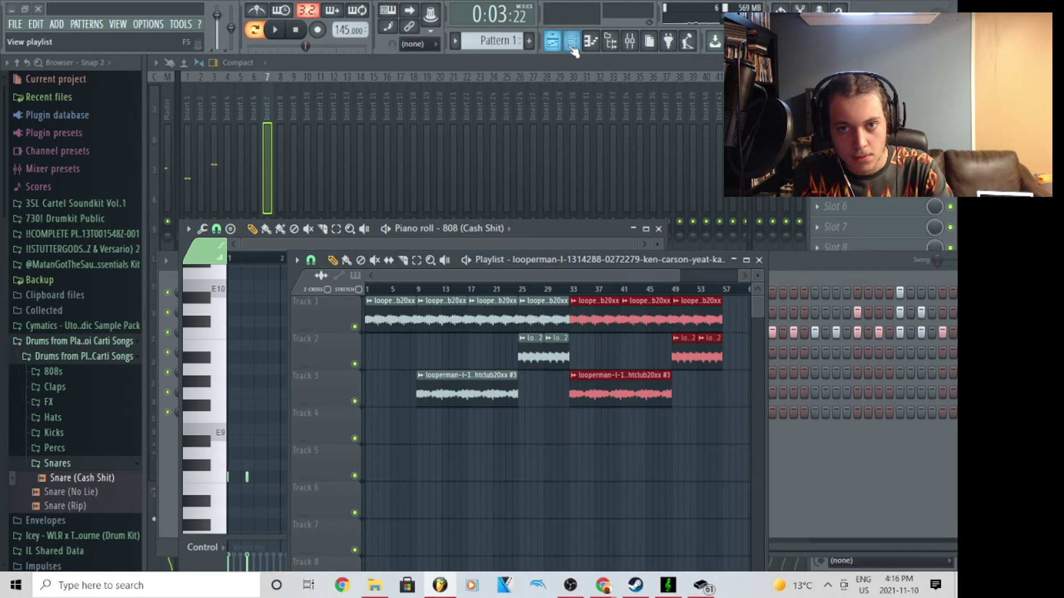
left_click(442, 467)
left_click(491, 42)
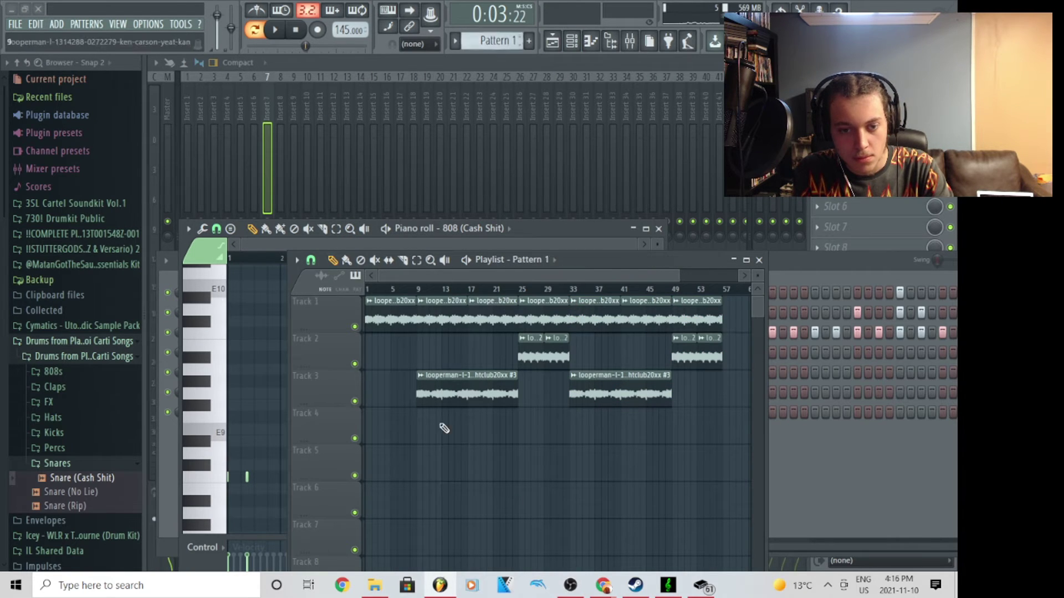
left_click(417, 289)
key("space")
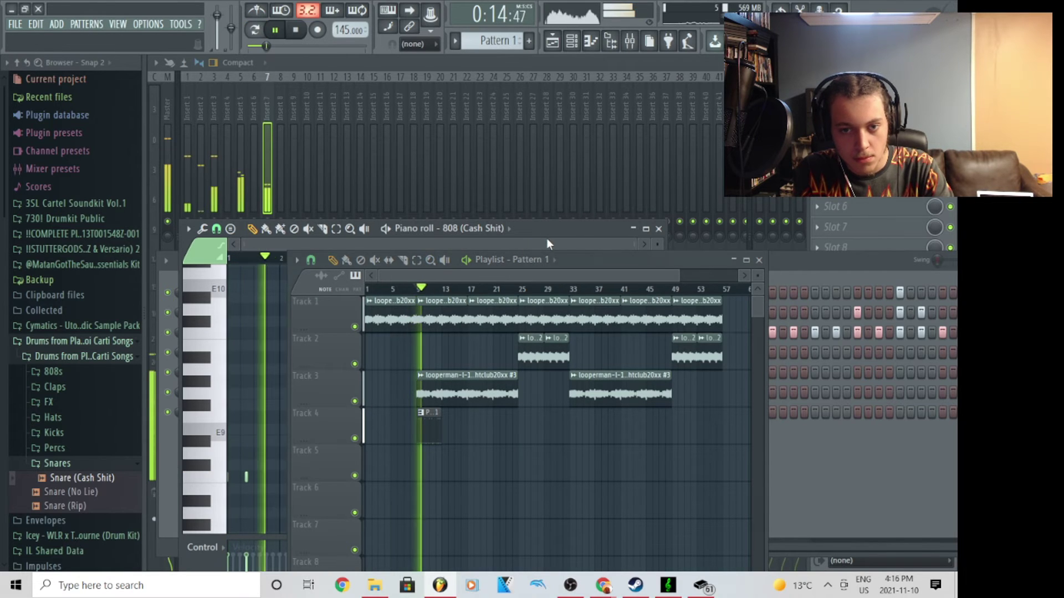
Step: Select all the 808 notes, transpose them down while the song plays and close the piano roll
left_click_drag(547, 222, 571, 130)
left_click(360, 137)
scroll(387, 186, "down", 3)
scroll(493, 213, "up", 3)
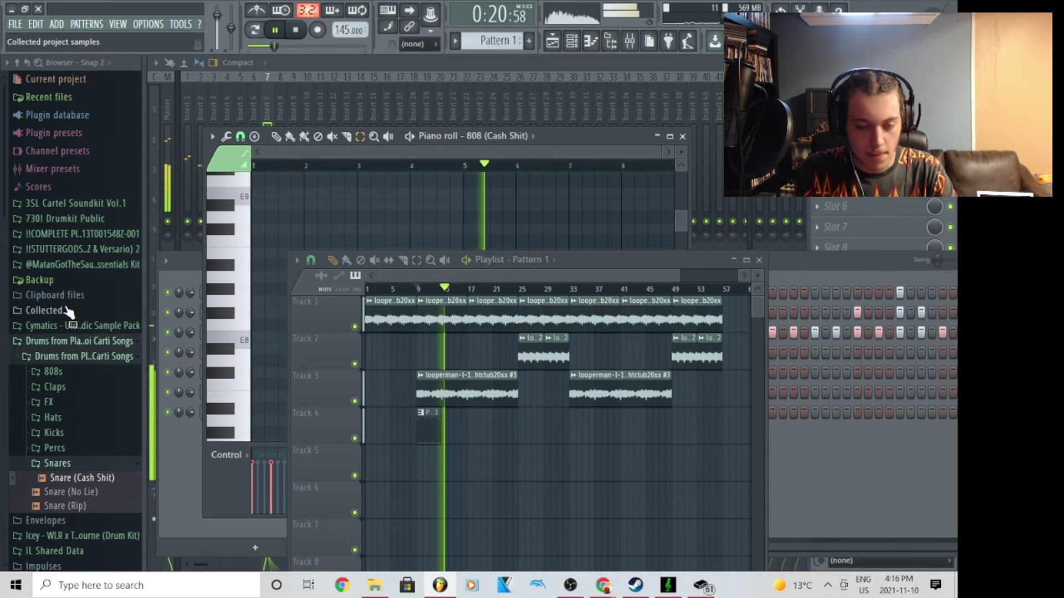
scroll(371, 219, "down", 10)
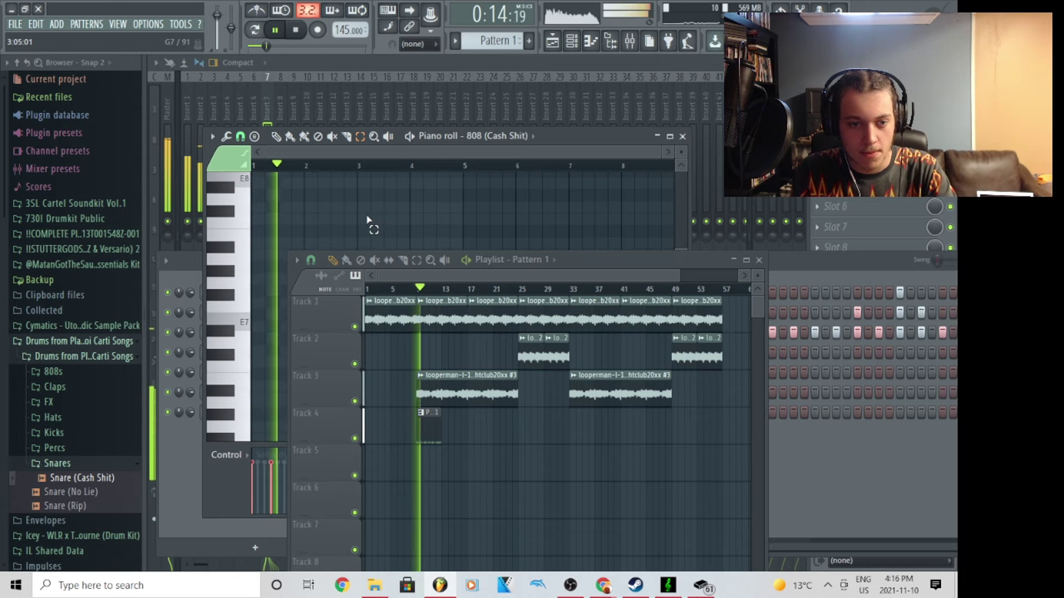
key("space")
left_click(683, 136)
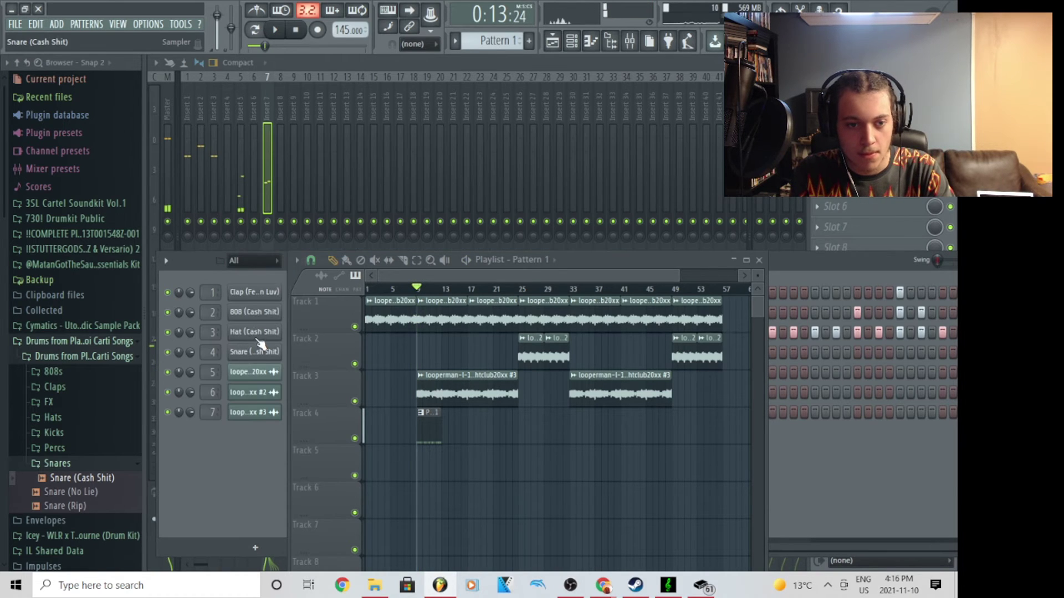
Step: Bring the channel rack forward, place it above the playlist and audition the song from bar 9
right_click(254, 315)
left_click(311, 387)
left_click_drag(208, 269, 174, 96)
key("space")
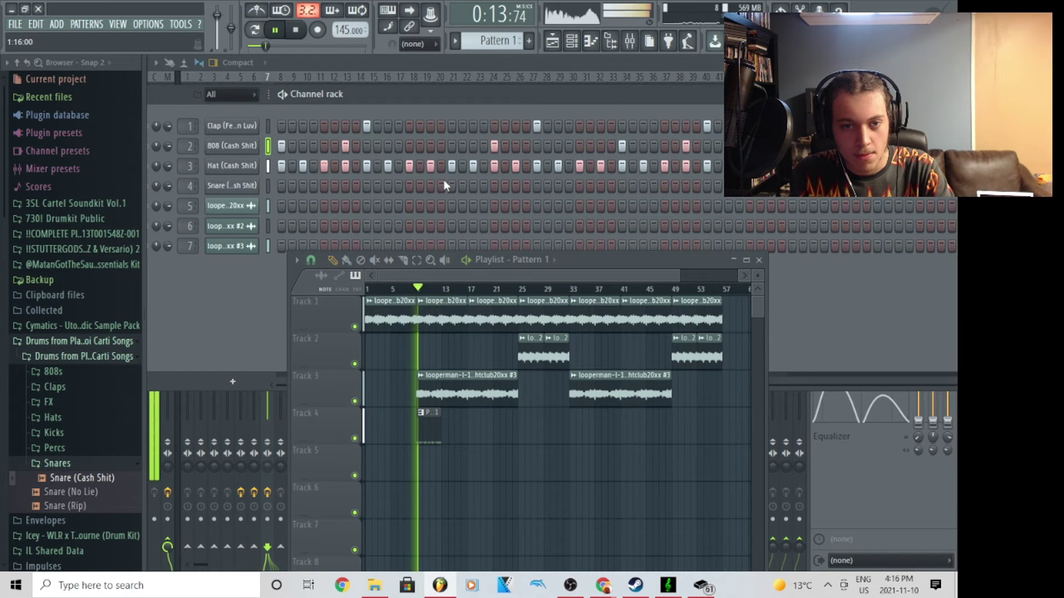
key("space")
Step: Check the 808 (Cash Shit) channel's sampler settings, close them and replay the arrangement
left_click(244, 145)
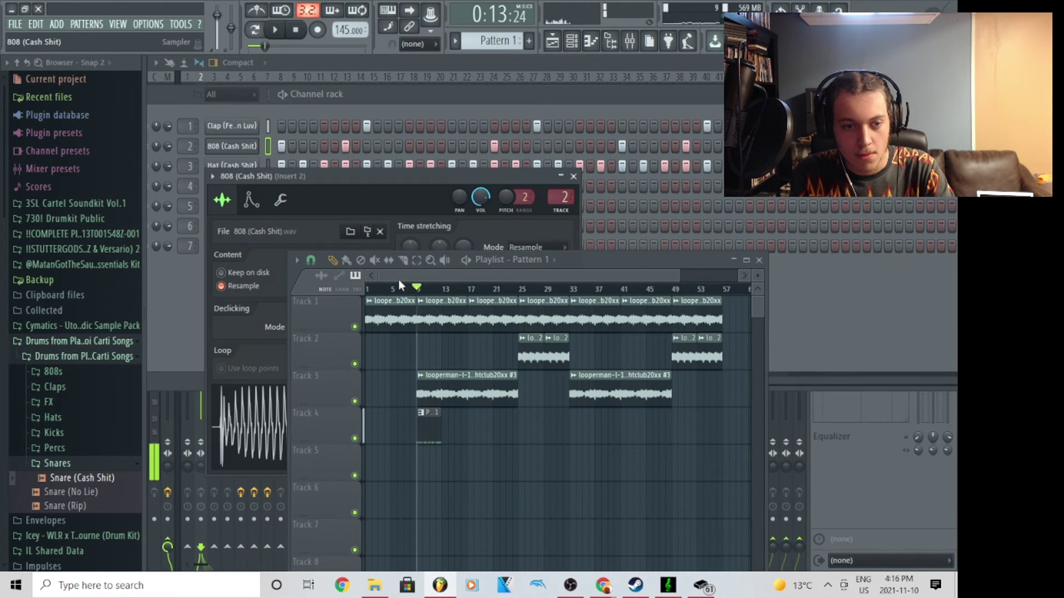
left_click_drag(497, 186, 423, 67)
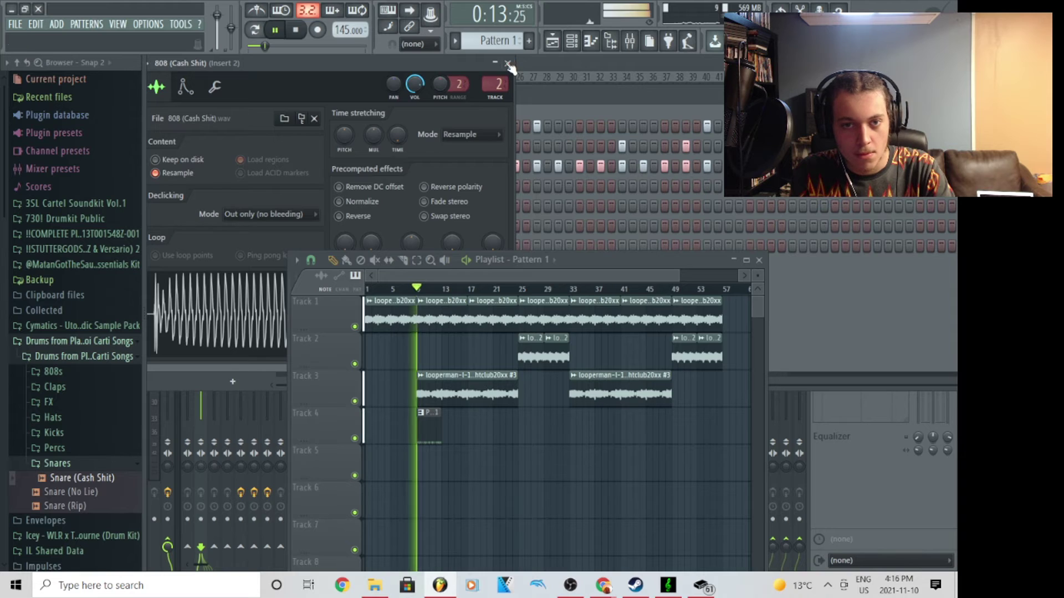
left_click(507, 65)
key("space")
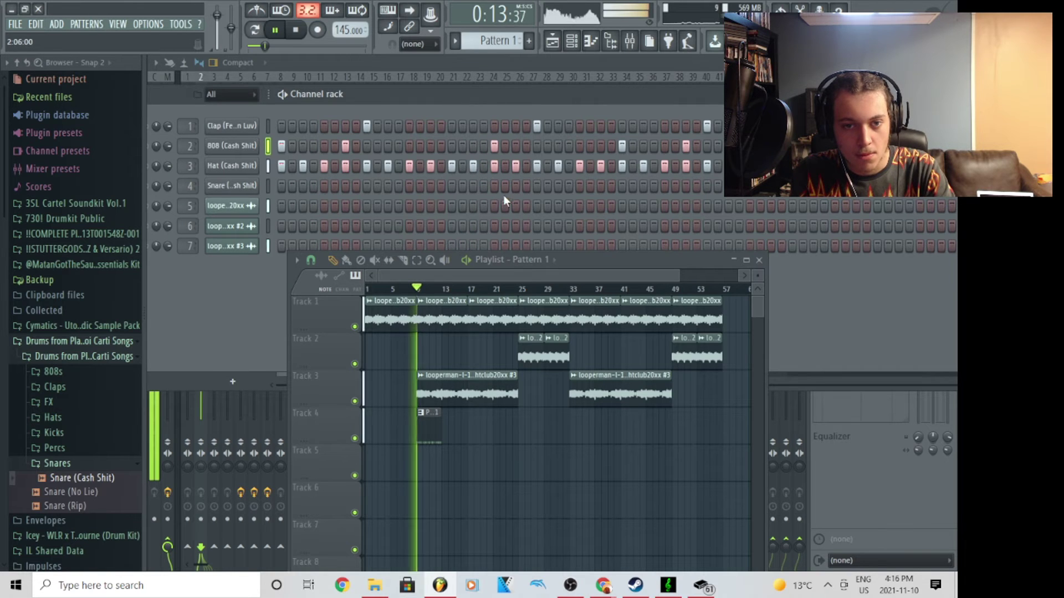
Step: Try a Snare hit on step 29 against the arrangement
left_click(580, 186)
key("space")
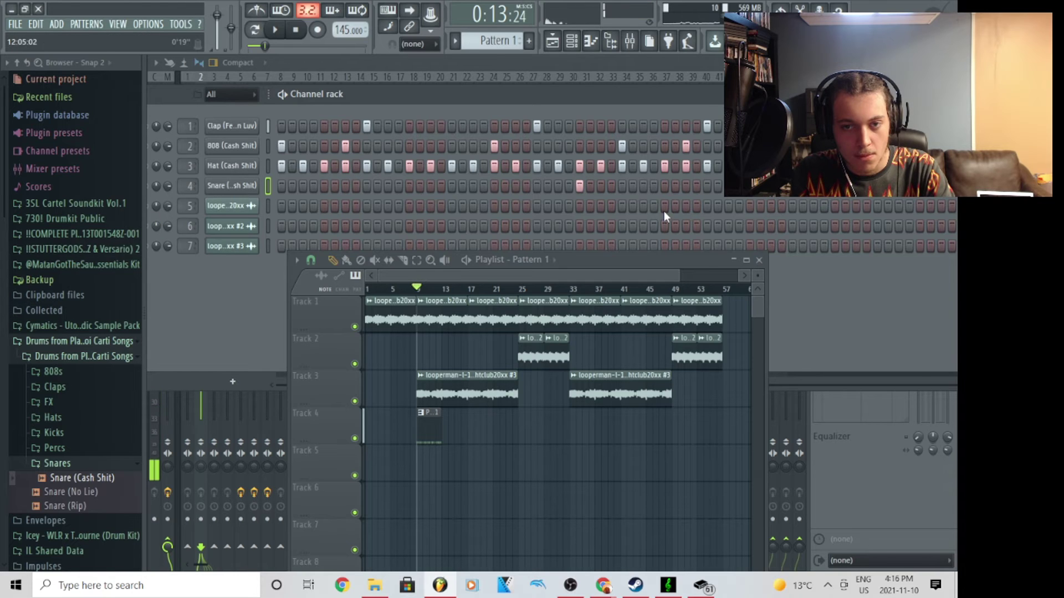
key("space")
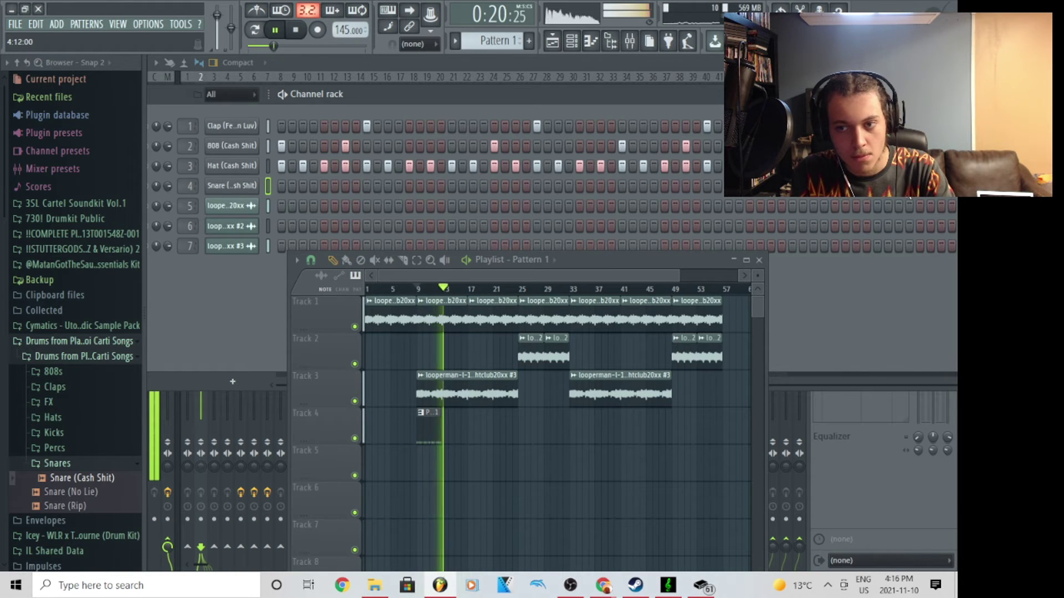
key("space")
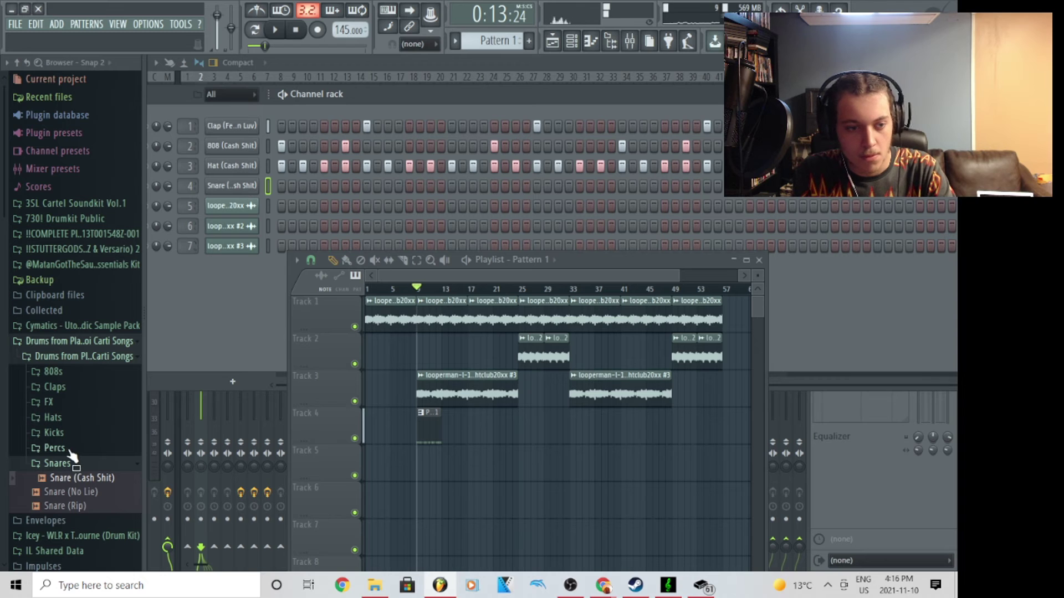
Step: Collapse the Playboi Carti drums folder and expand the Pi'erre (Shows the Screen) Drumkit down to its sample categories
left_click(83, 341)
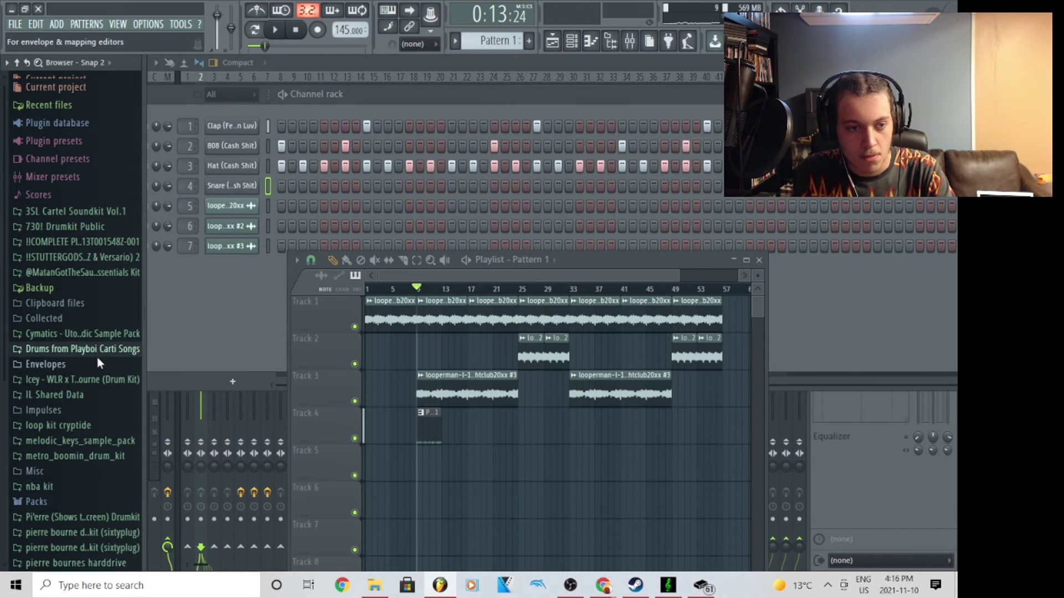
scroll(106, 309, "down", 5)
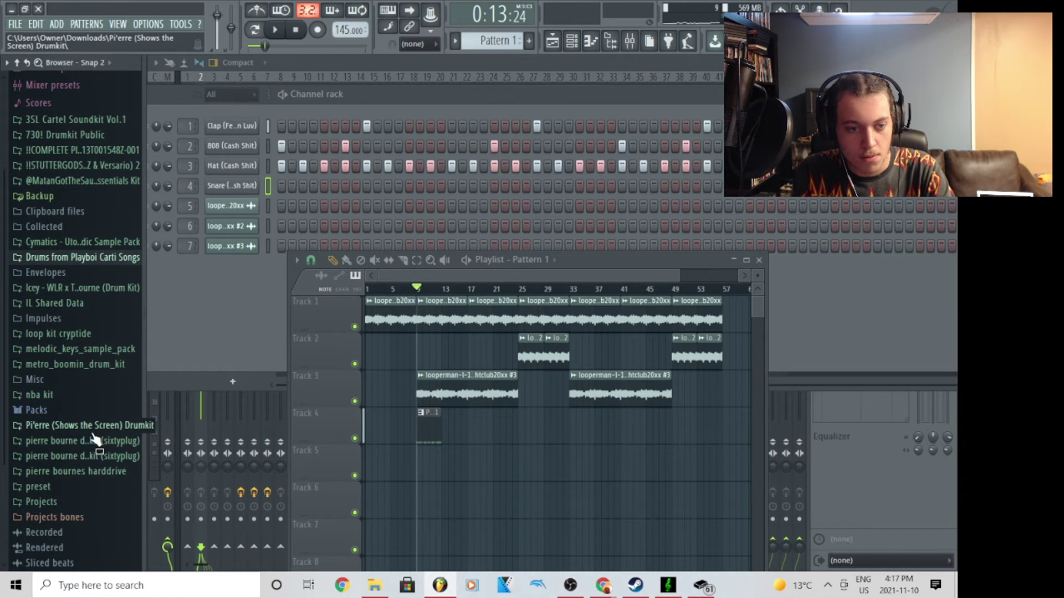
left_click(92, 426)
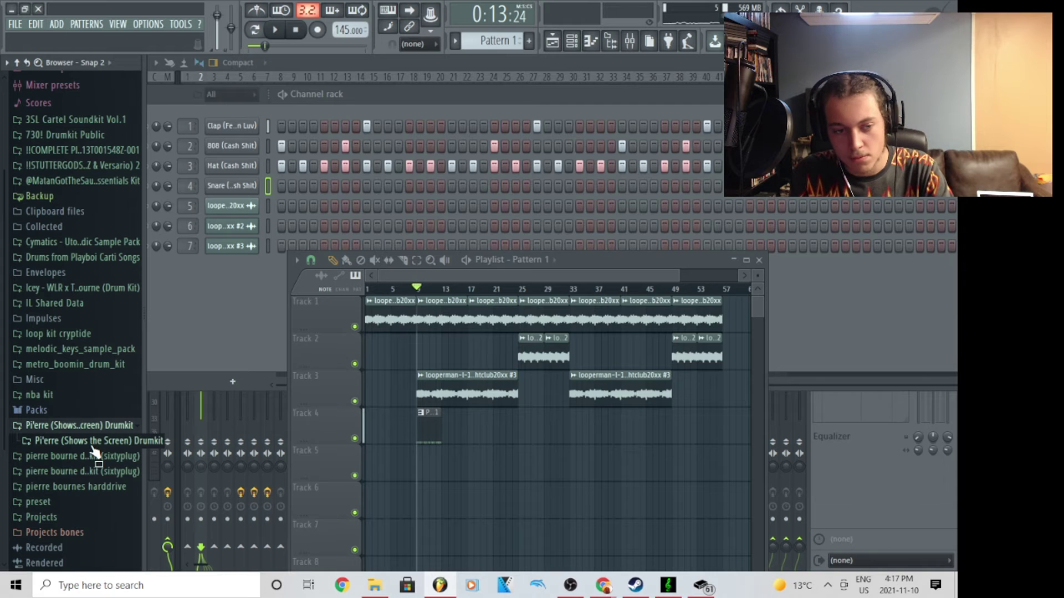
left_click(88, 445)
scroll(90, 452, "down", 12)
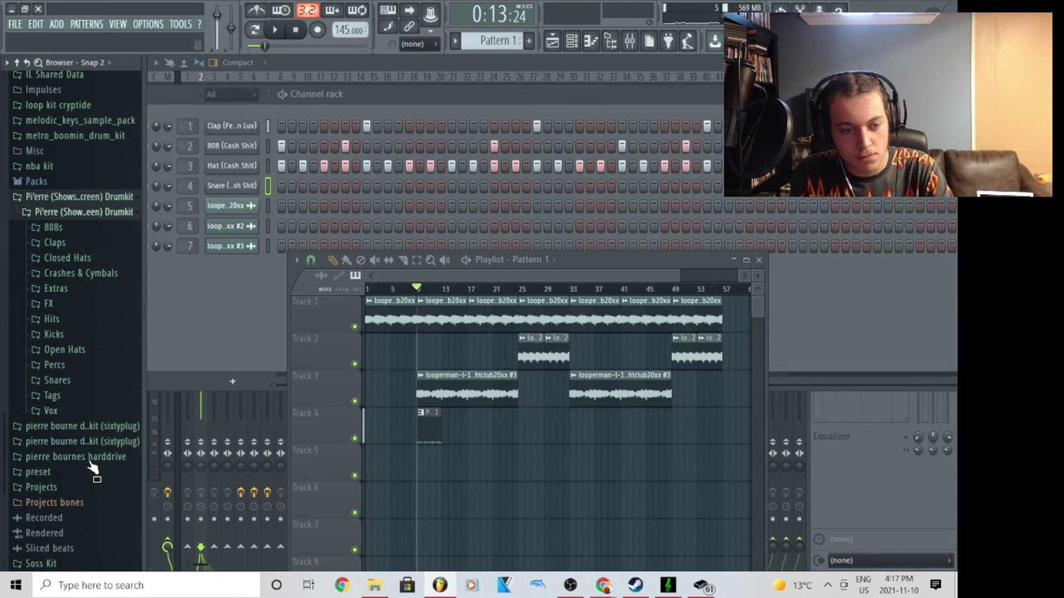
Step: Add 2015 Open Hat from the Open Hats folder as a channel, place hits on steps 1 and 33, and audition it
left_click(64, 336)
left_click_drag(77, 349, 244, 204)
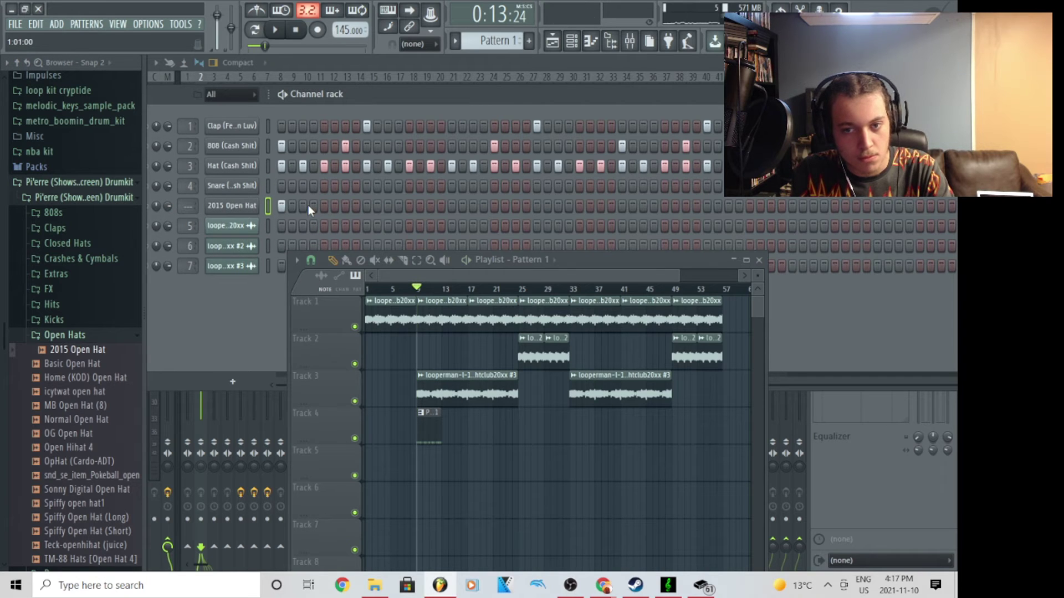
key("space")
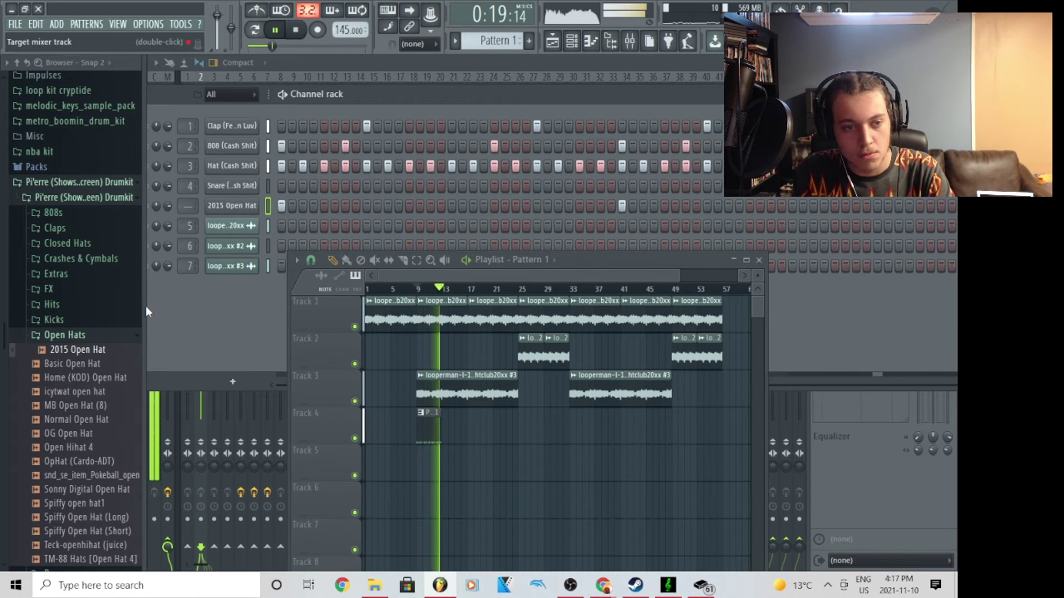
key("space")
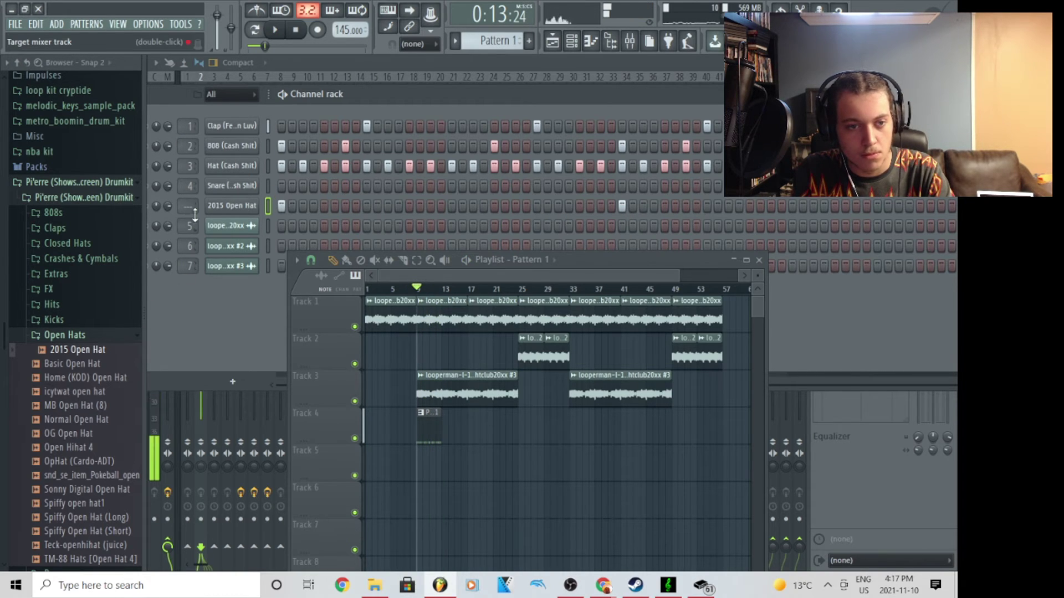
Step: Add the exclusive kick sample from the Kicks folder as a channel below the open hat, with a hit on step 1
left_click(66, 336)
left_click(70, 321)
left_click(70, 328)
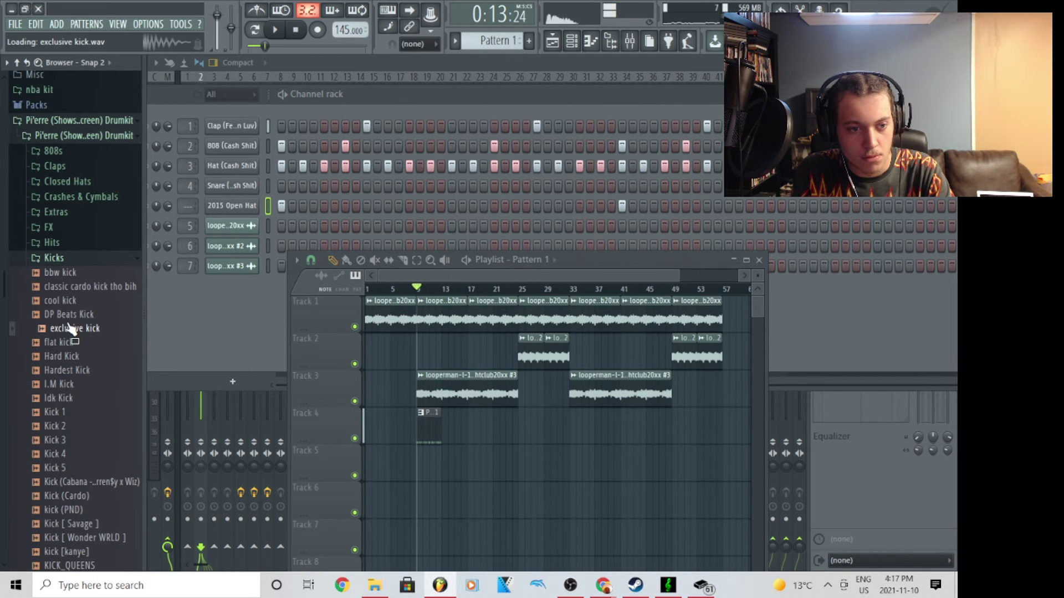
left_click_drag(231, 228, 234, 215)
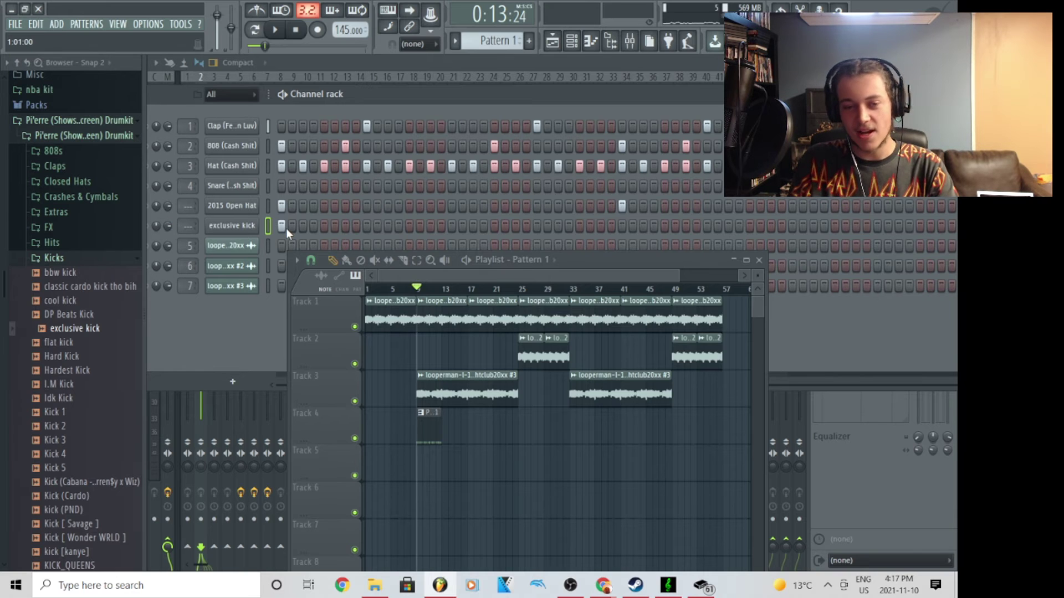
right_click(246, 226)
mouse_move(277, 328)
left_click(214, 317)
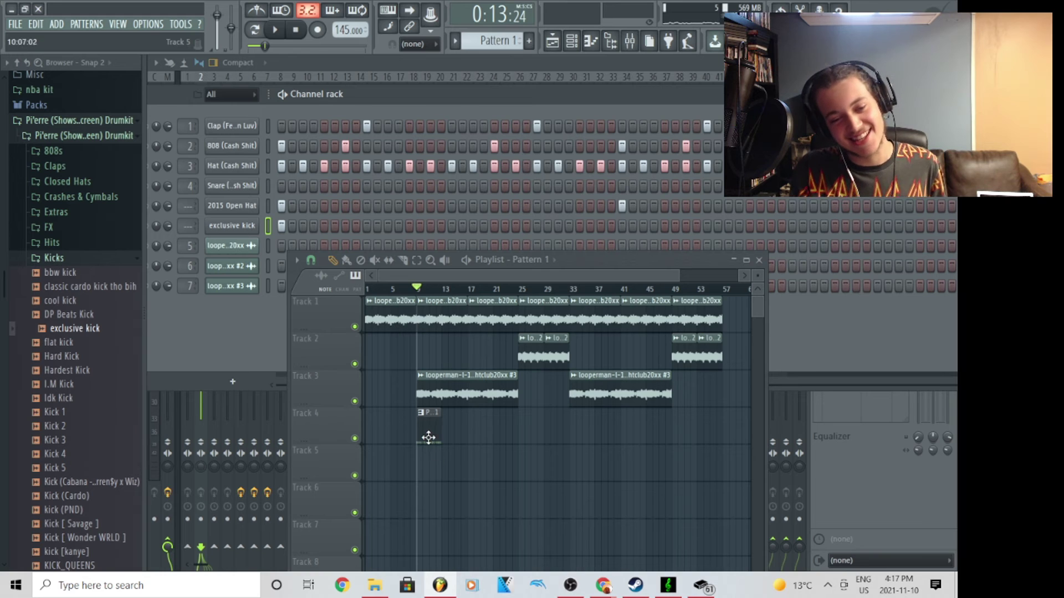
Step: Repeat the Pattern 1 clip back to back along Track 4 from bar 13 up to the loops' end at bar 57
left_click(476, 433)
left_click(502, 427)
left_click_drag(506, 425, 499, 424)
left_click(519, 423)
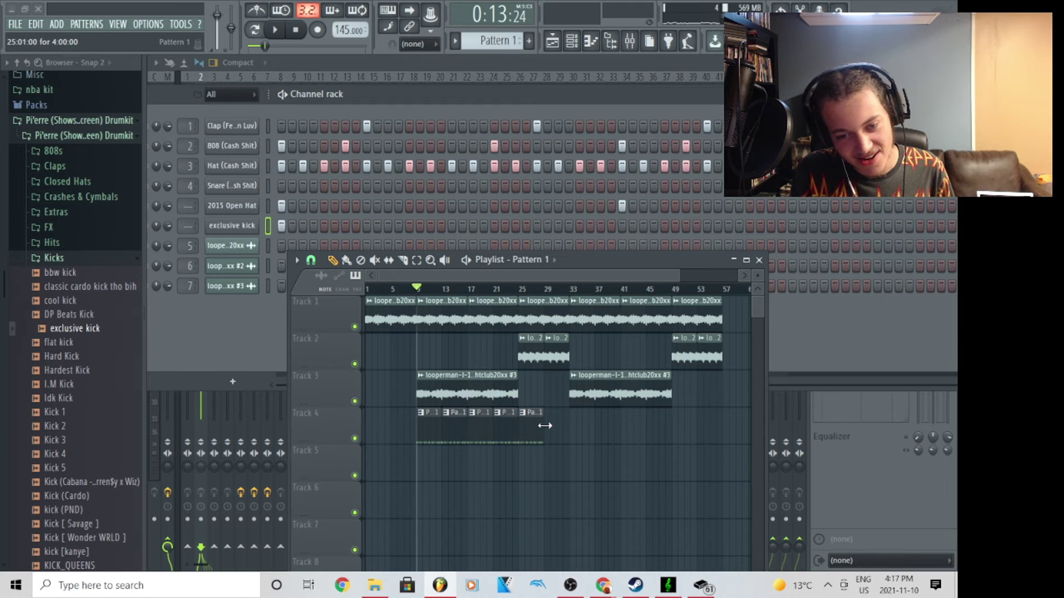
left_click(563, 430)
left_click(574, 424)
left_click(596, 423)
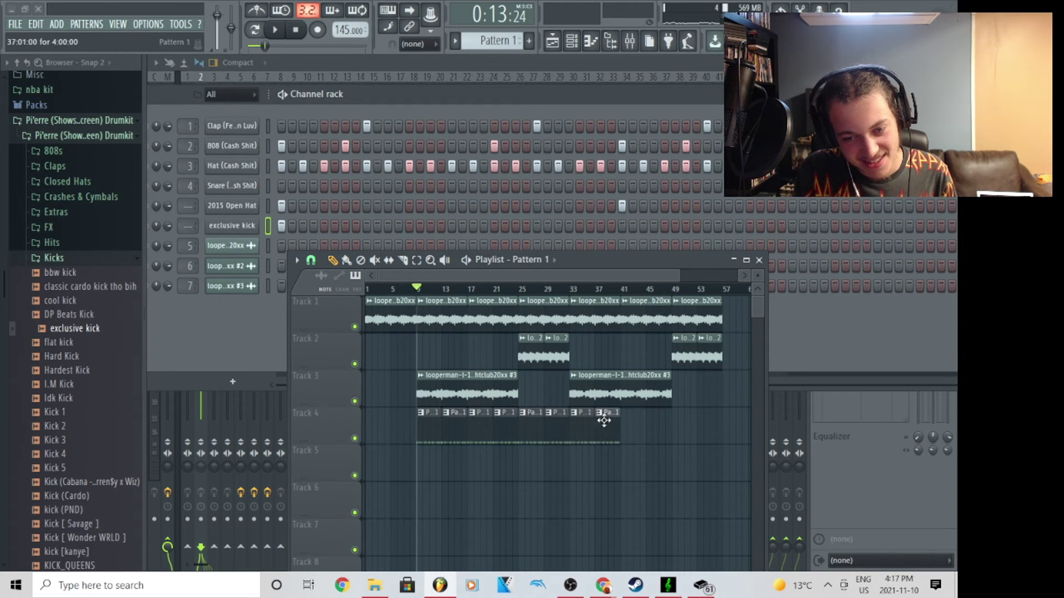
left_click(625, 421)
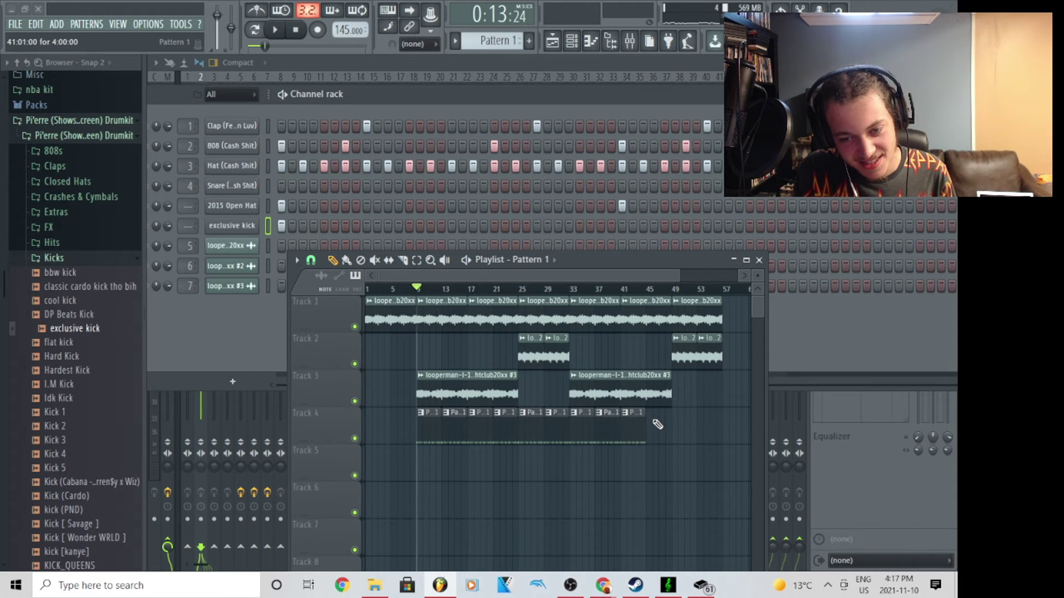
left_click(651, 423)
left_click(680, 428)
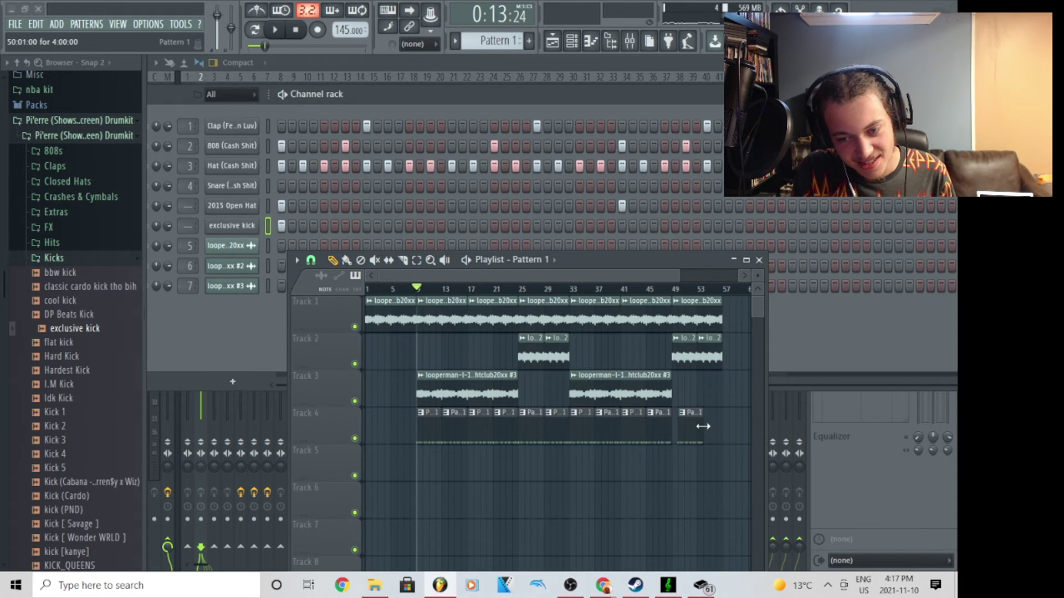
left_click(699, 429)
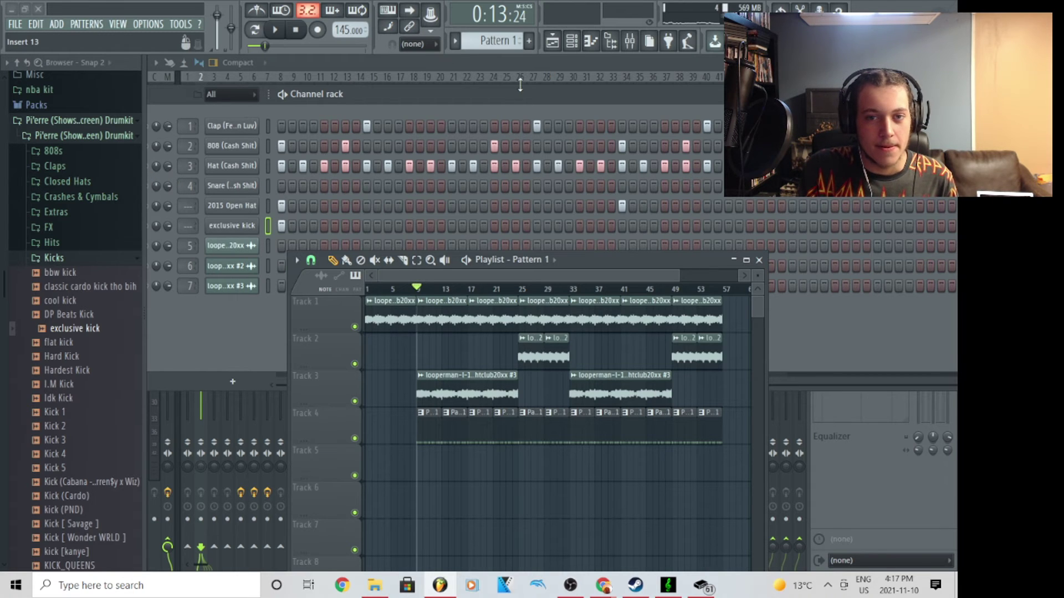
Step: Move the channel rack down off the mixer and switch the Windows playback device to Headphones (ATR2500x-USB Microphone)
left_click_drag(494, 94, 550, 322)
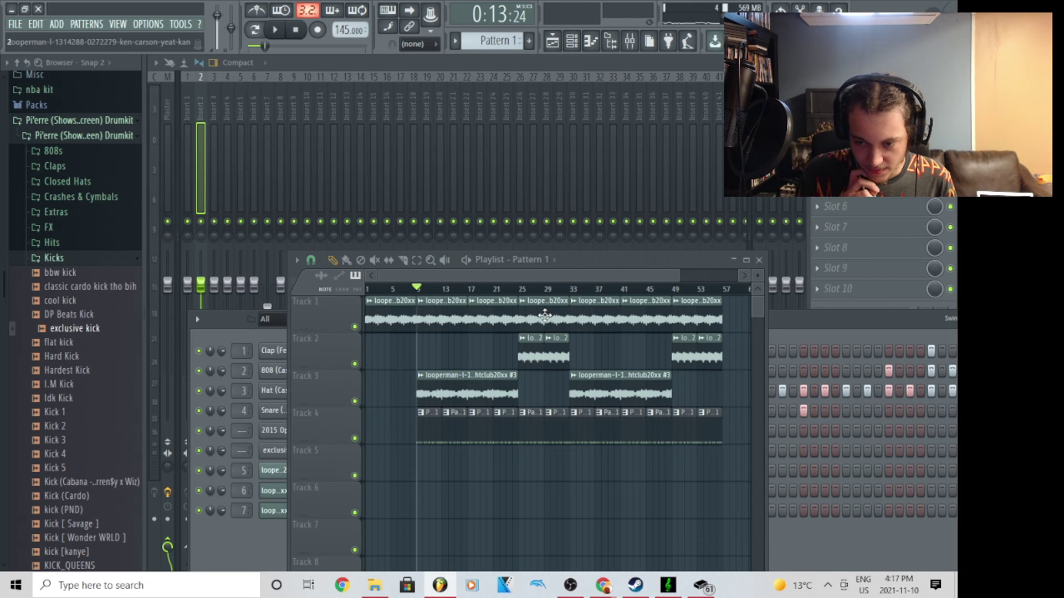
left_click(827, 586)
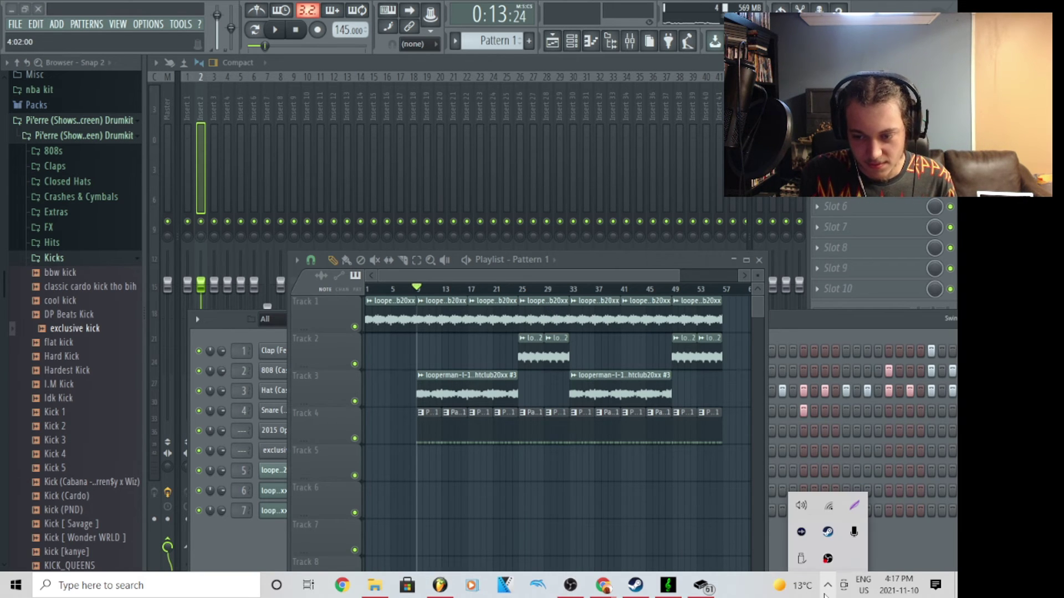
left_click(796, 511)
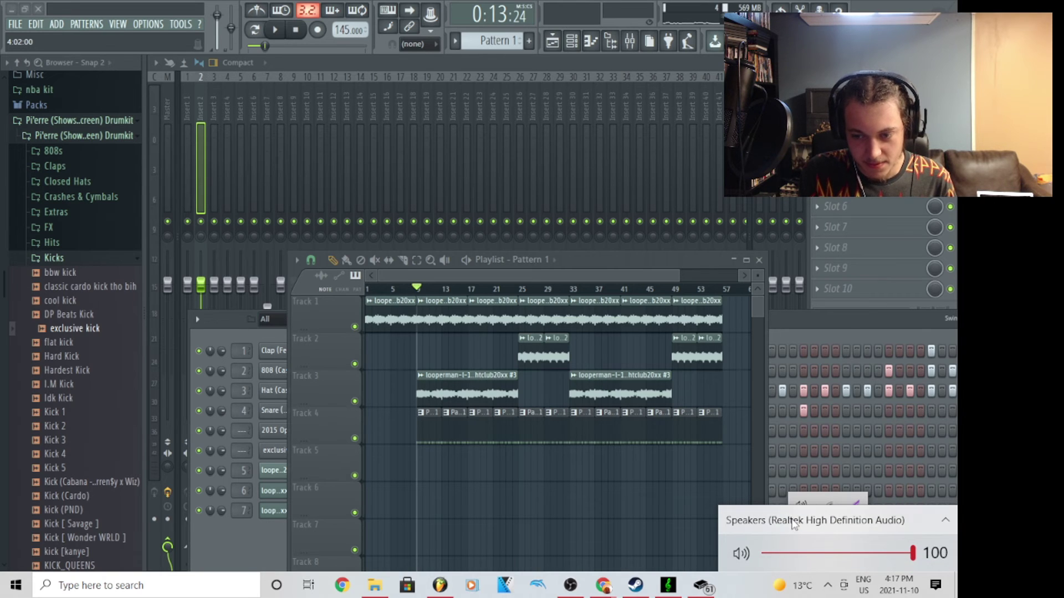
left_click(794, 522)
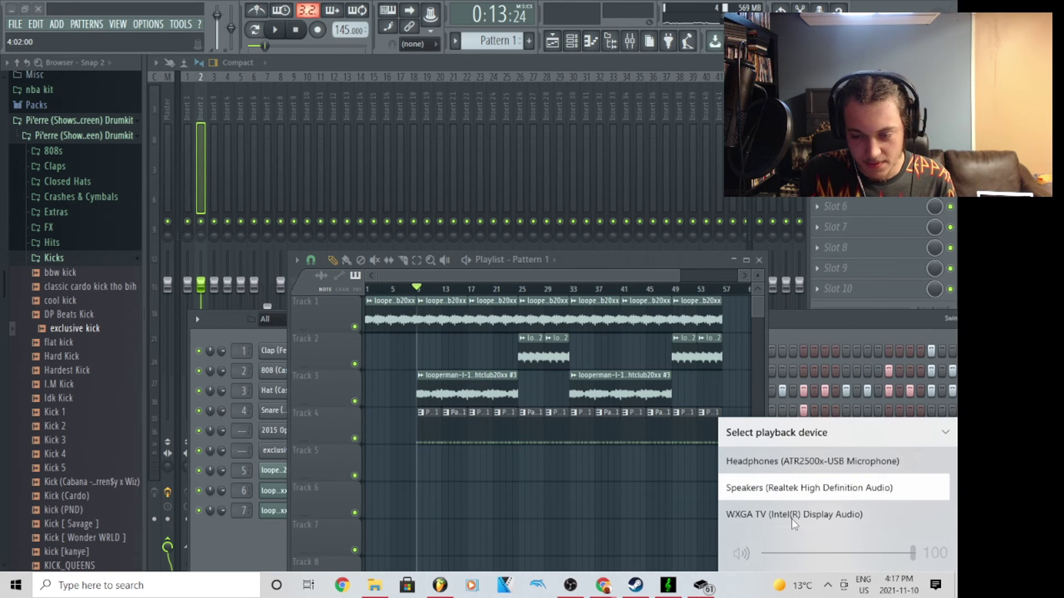
left_click(795, 471)
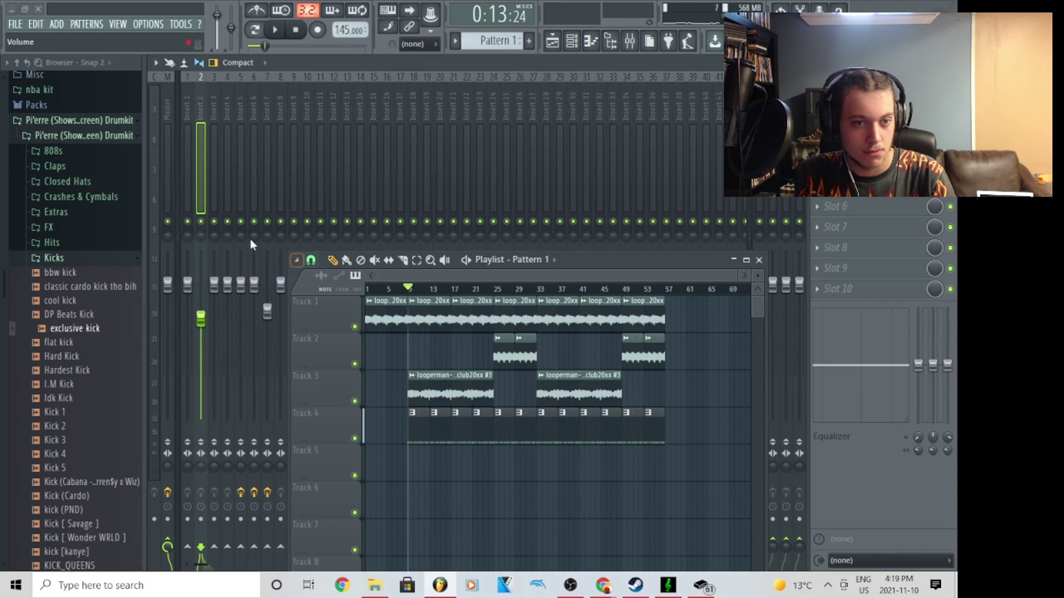
Step: Lower the Insert 7 mixer fader to 65% (-8.6 dB) while playing with Insert 5 soloed, and re-enable all mixer tracks
key("space")
key("space")
key("space")
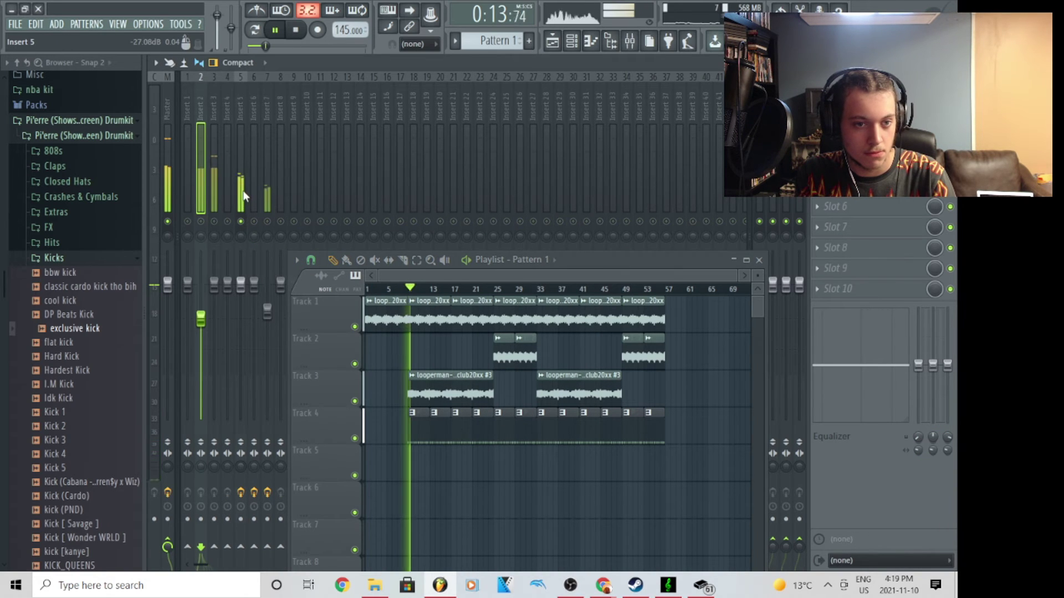
left_click(248, 221)
left_click_drag(268, 313, 267, 332)
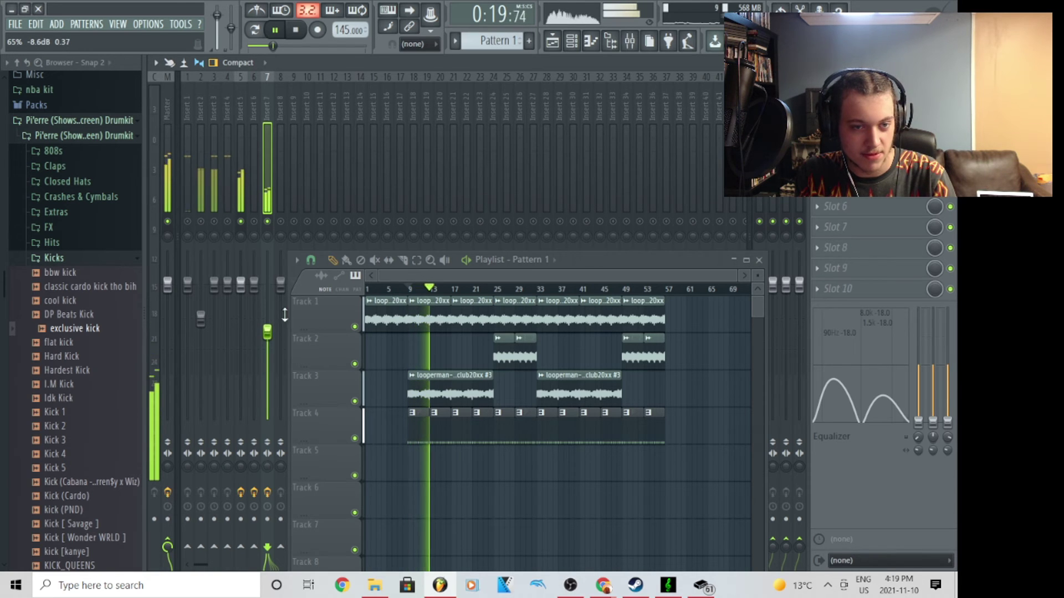
key("space")
right_click(334, 222)
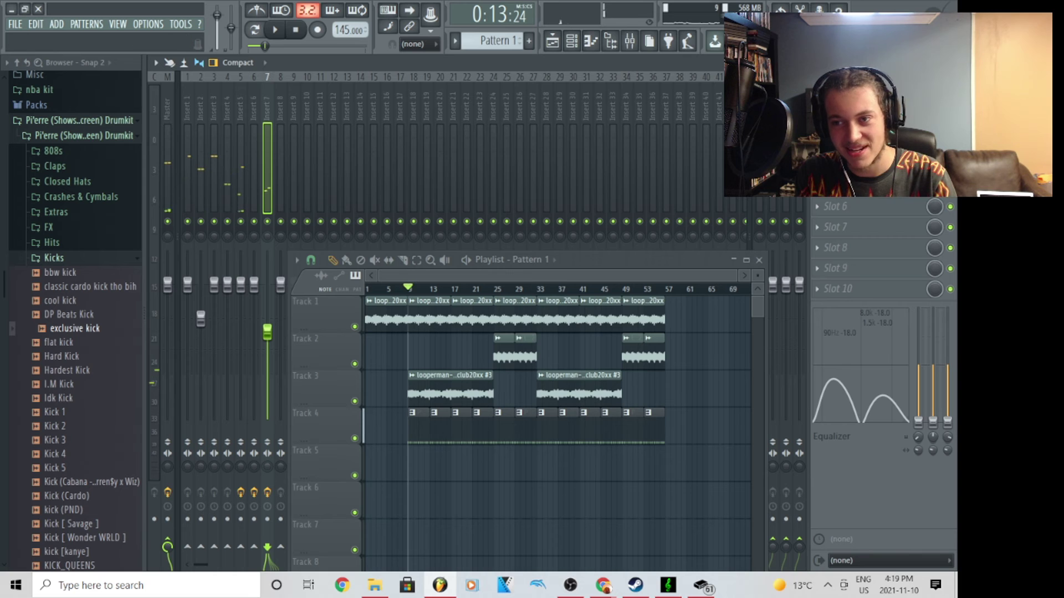
Step: Close the mixer and audition the full arrangement from bar 9
left_click(949, 63)
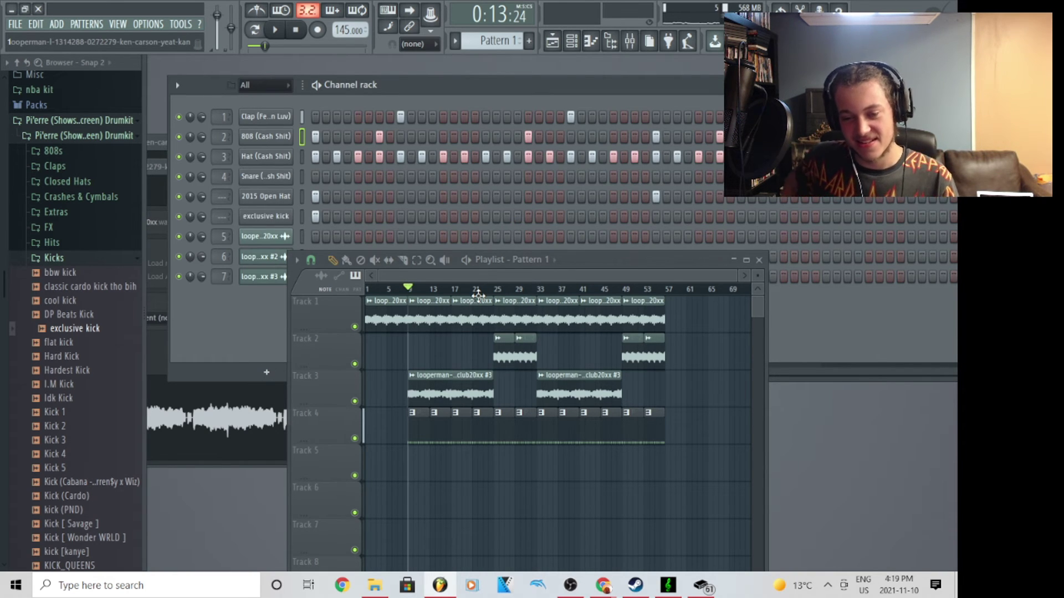
key("space")
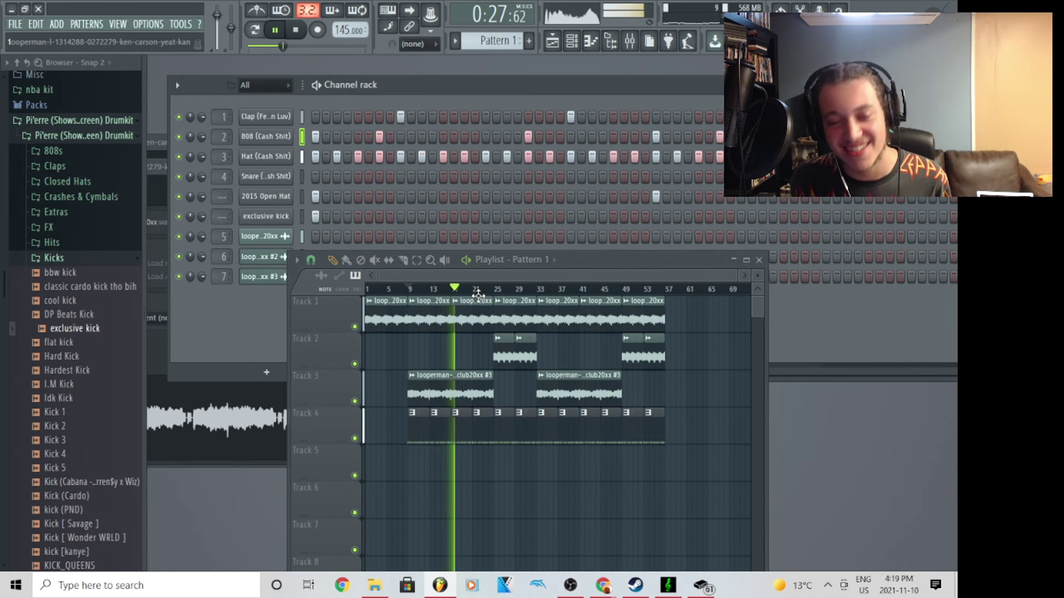
key("space")
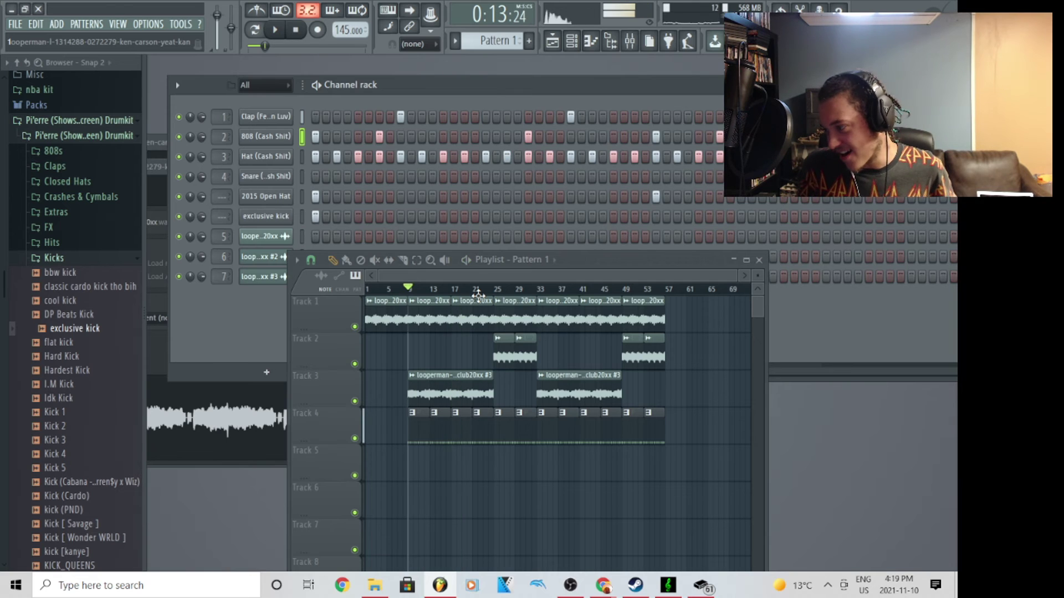